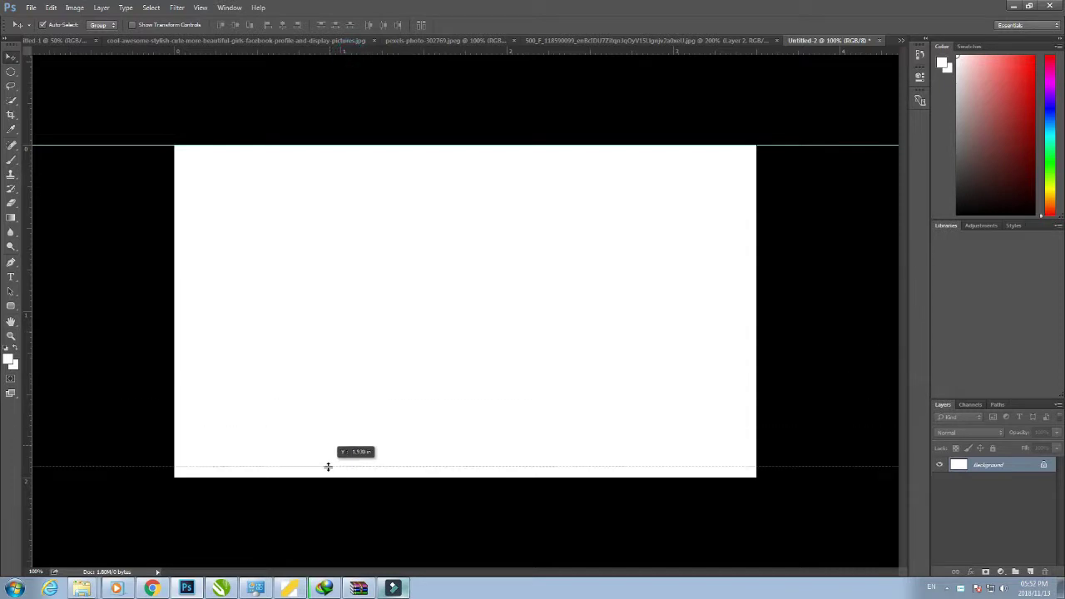
# Step: Add vertical guides along the canvas's left and right edges
pyautogui.moveTo(29, 274); pyautogui.dragTo(174, 265)
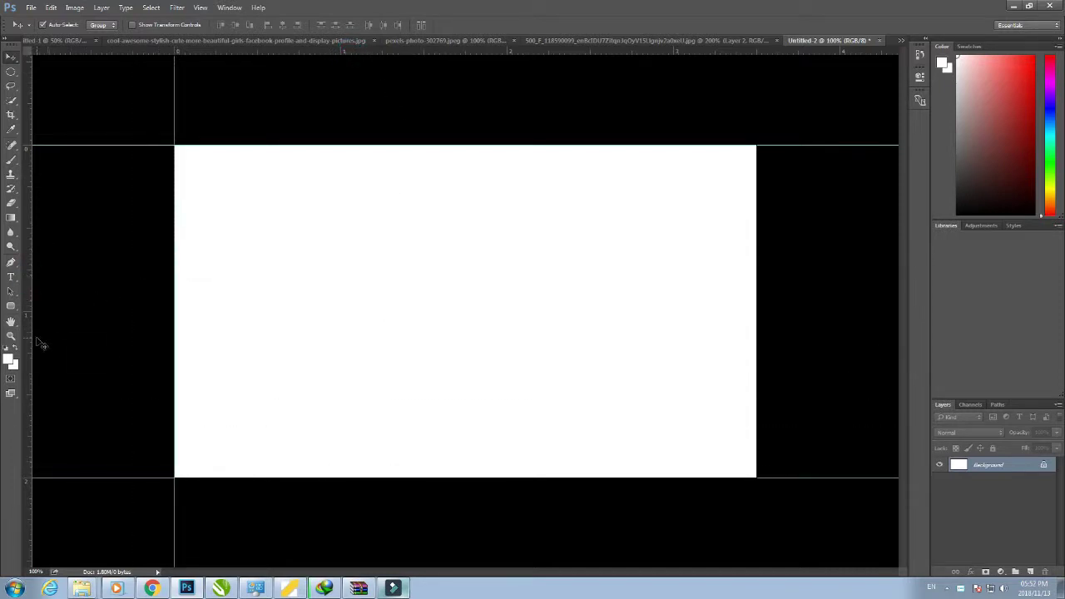
pyautogui.moveTo(32, 345); pyautogui.dragTo(756, 292)
pyautogui.click(228, 150)
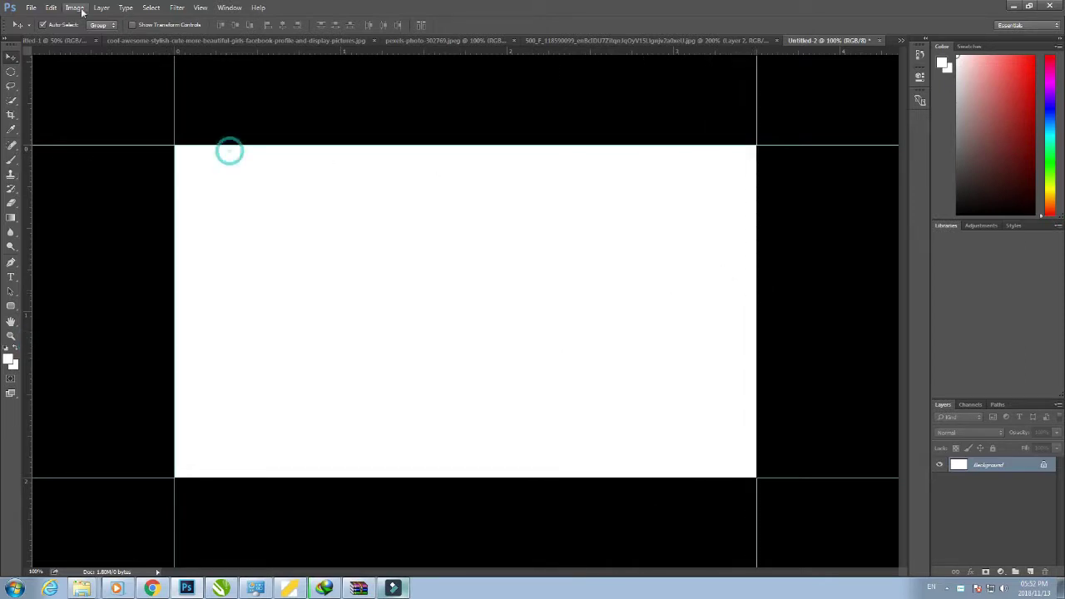
pyautogui.click(74, 8)
pyautogui.click(90, 89)
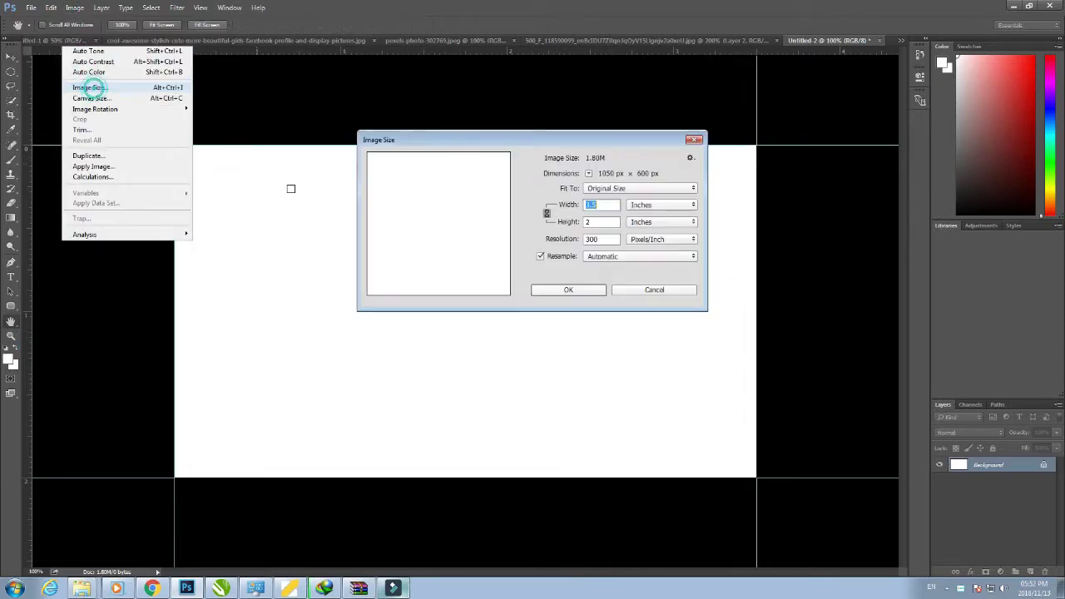
pyautogui.click(695, 141)
# Step: Enlarge the canvas to 3.75 inches wide and 2.25 inches high, keeping the centre anchor
pyautogui.click(74, 7)
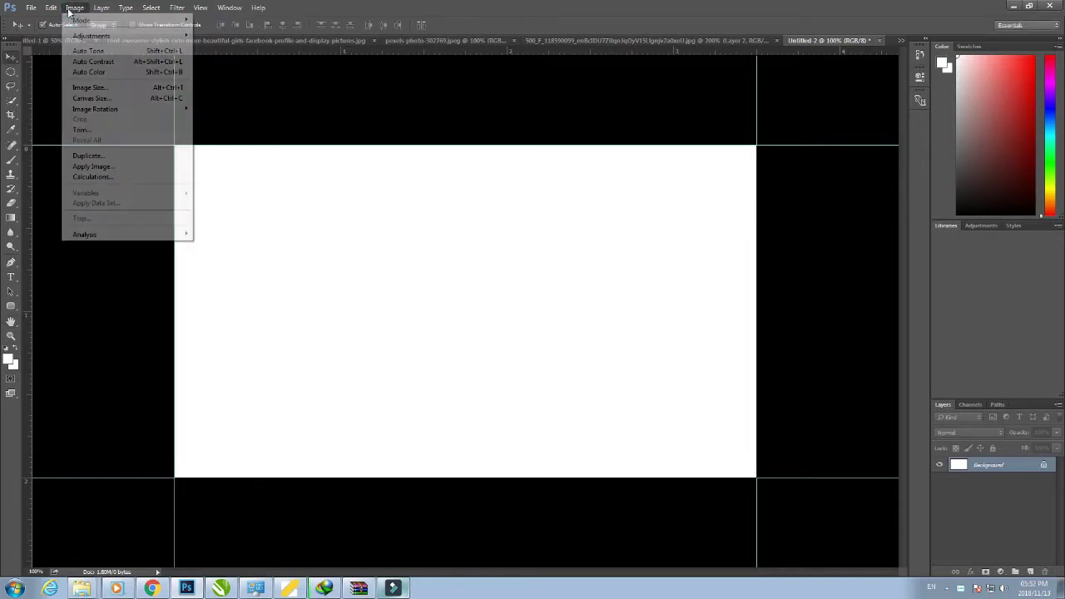
pyautogui.click(93, 99)
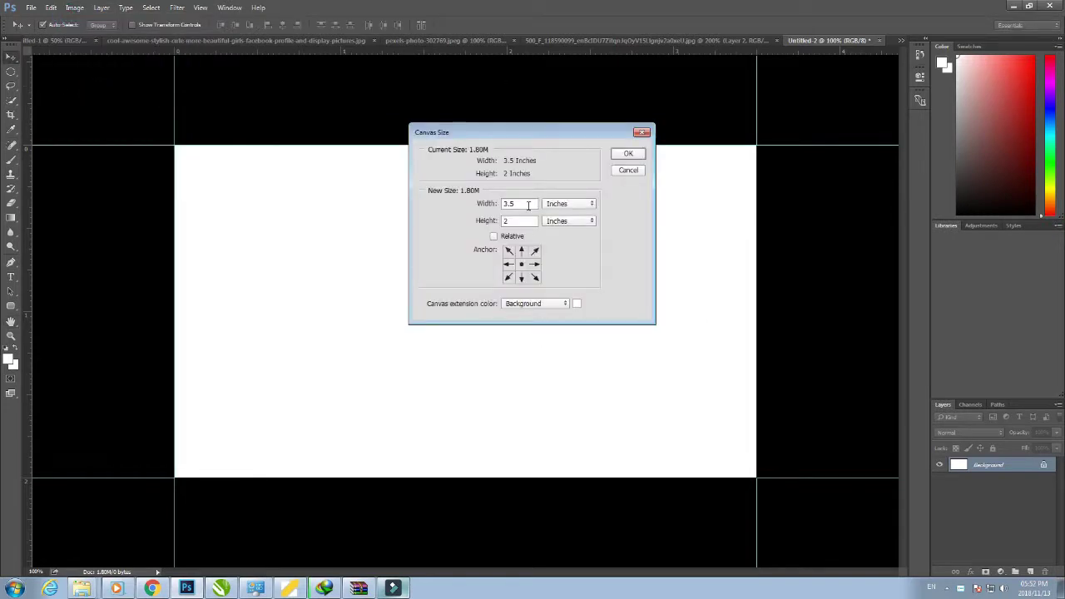
pyautogui.click(528, 206)
pyautogui.press('BackSpace')
pyautogui.write('25')
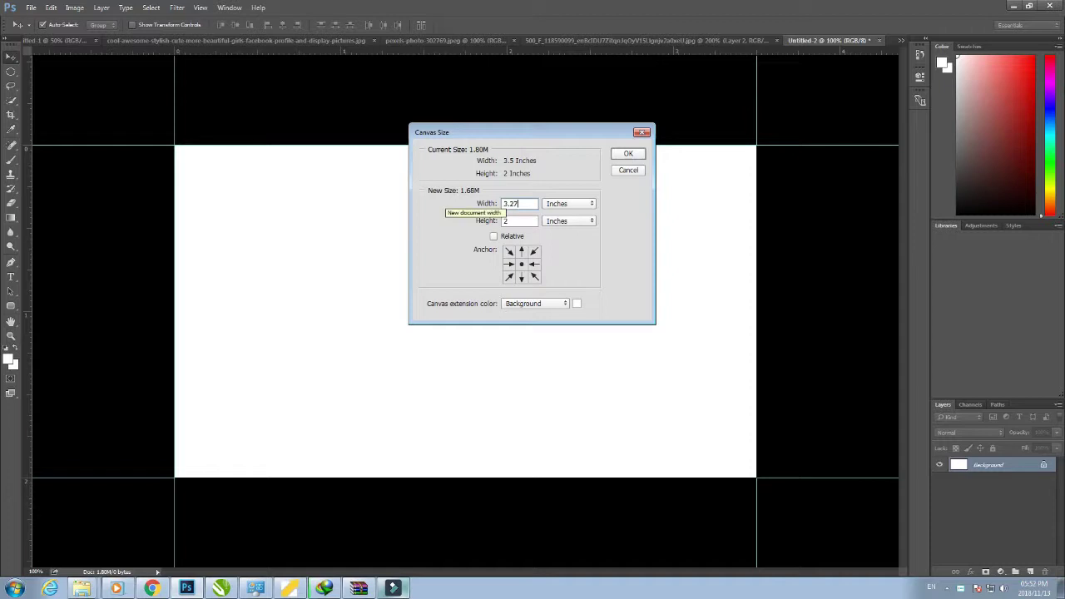
pyautogui.press('BackSpace')
pyautogui.press('BackSpace')
pyautogui.write('75')
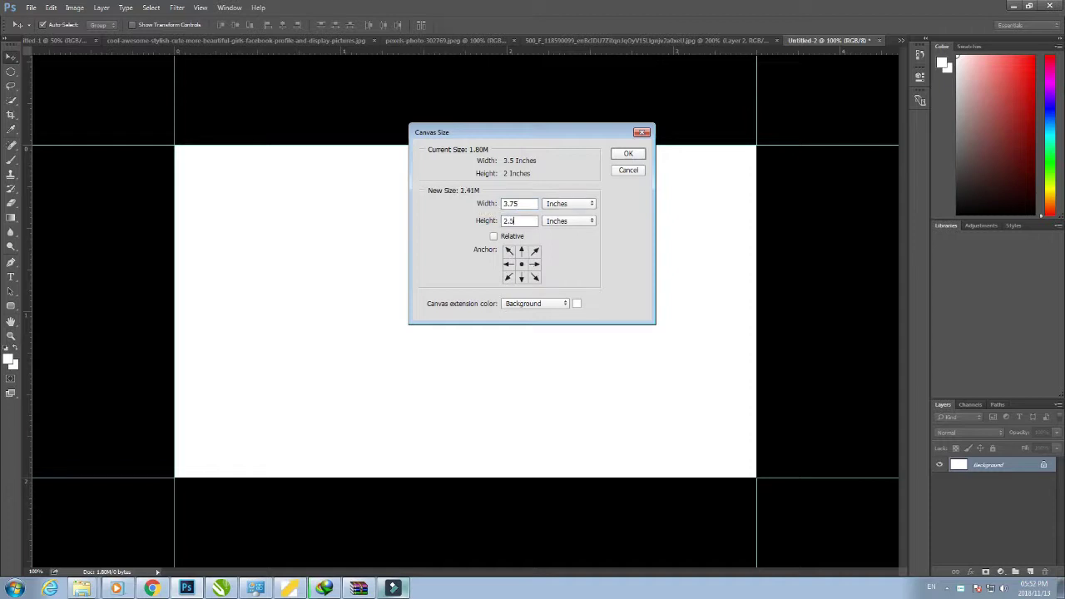
pyautogui.press('Return')
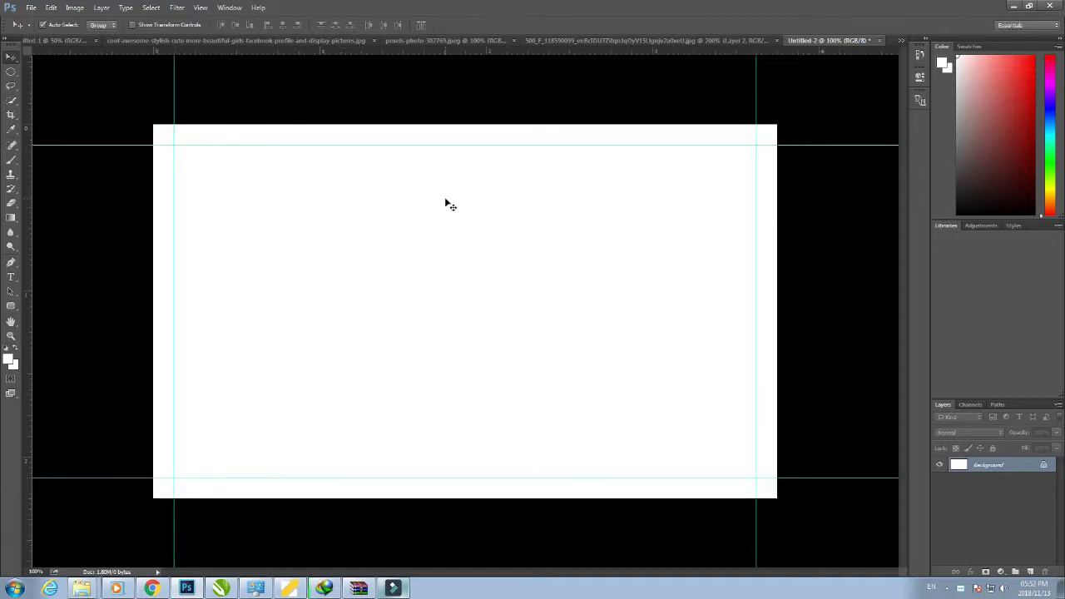
# Step: Make a small square marquee selection as wide as the bleed margin and place it inside the upper-left guide intersection
pyautogui.click(12, 59)
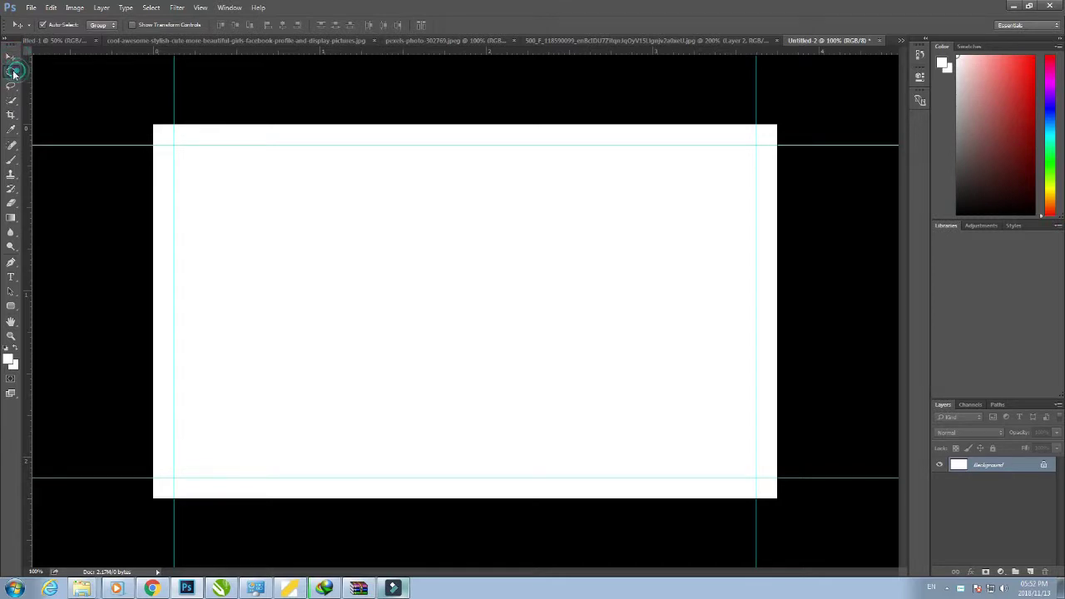
pyautogui.rightClick(13, 72)
pyautogui.click(38, 73)
pyautogui.moveTo(153, 125); pyautogui.dragTo(178, 153)
# Step: Add a horizontal guide along the square selection's bottom edge and a vertical guide along its right edge
pyautogui.click(11, 57)
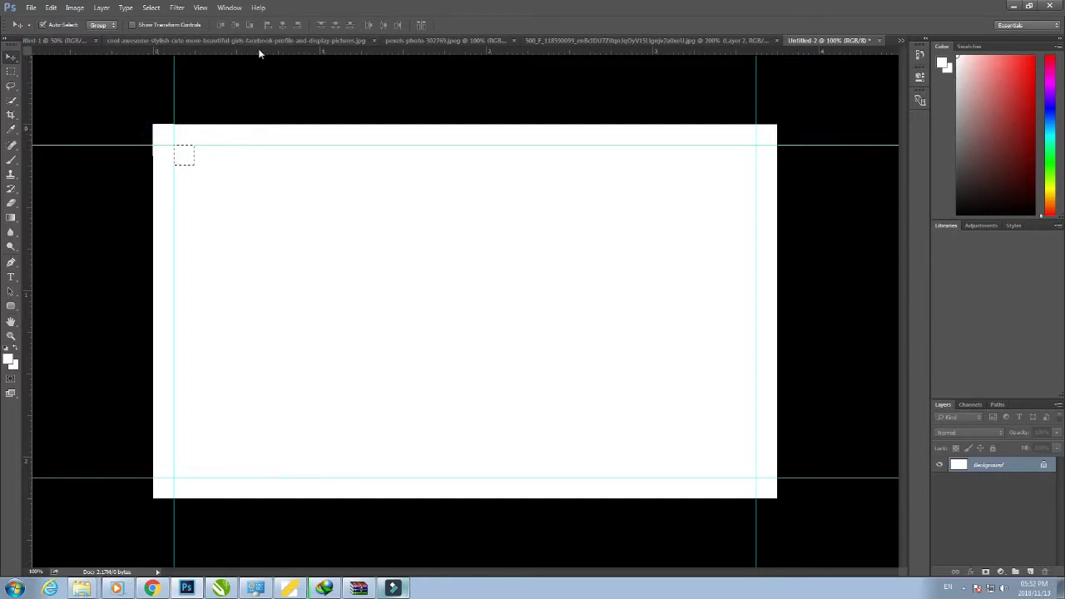
pyautogui.moveTo(257, 52); pyautogui.dragTo(247, 165)
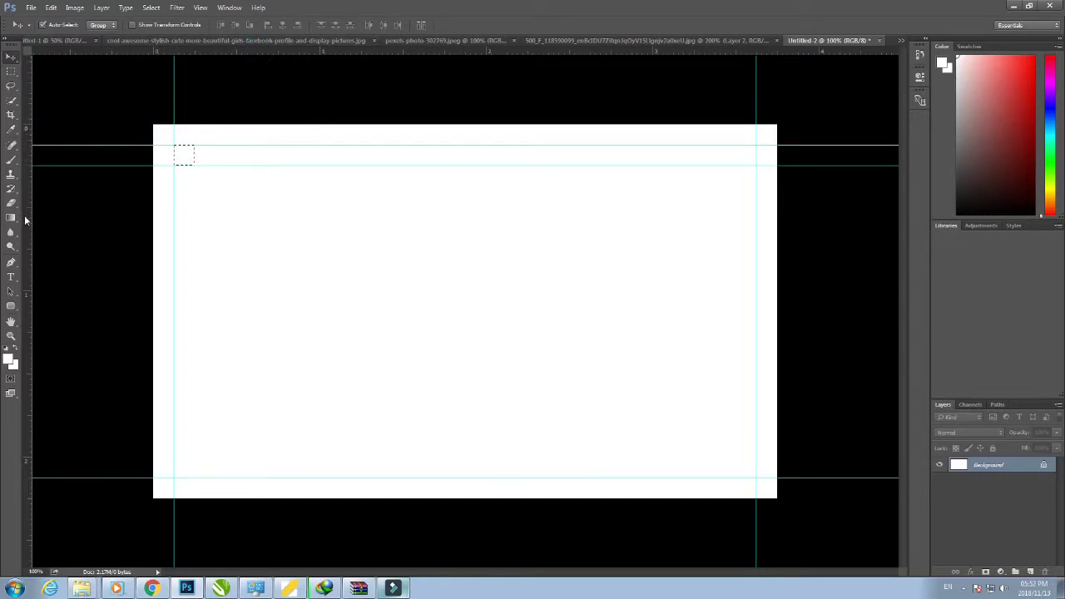
pyautogui.moveTo(32, 224); pyautogui.dragTo(194, 219)
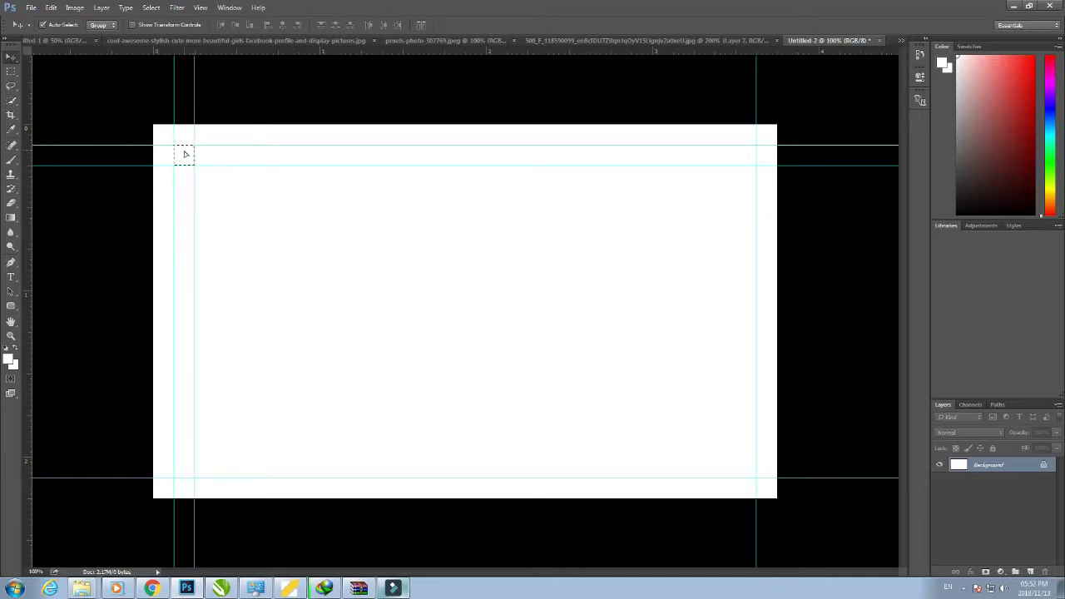
# Step: Use the square selection at the lower-left and lower-right guide corners to add matching inner bottom and right margin guides
pyautogui.moveTo(183, 155); pyautogui.dragTo(183, 476)
pyautogui.moveTo(267, 50); pyautogui.dragTo(249, 457)
pyautogui.moveTo(180, 474); pyautogui.dragTo(741, 474)
pyautogui.moveTo(30, 384); pyautogui.dragTo(735, 378)
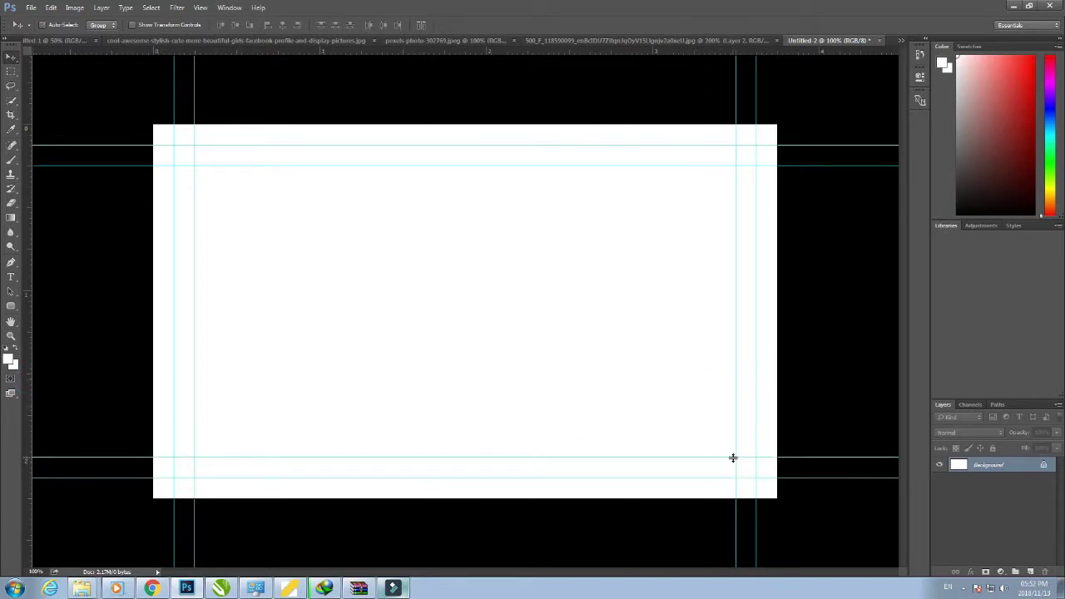
pyautogui.click(11, 56)
# Step: Draw a black square of about 303 px per side on a new layer, left of the canvas centre, with the Rectangle tool
pyautogui.click(12, 308)
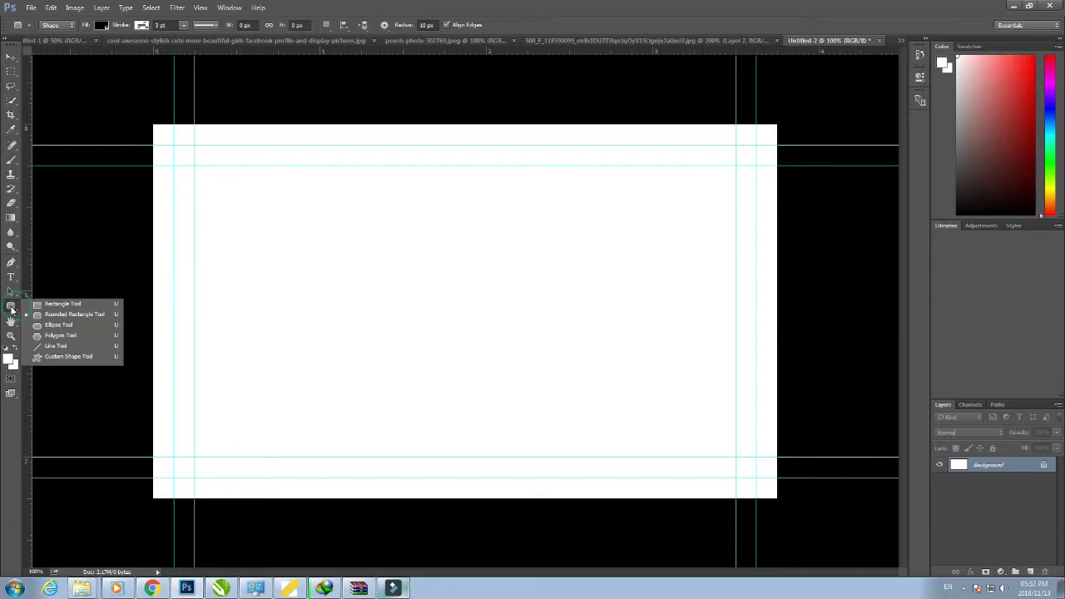
pyautogui.click(54, 306)
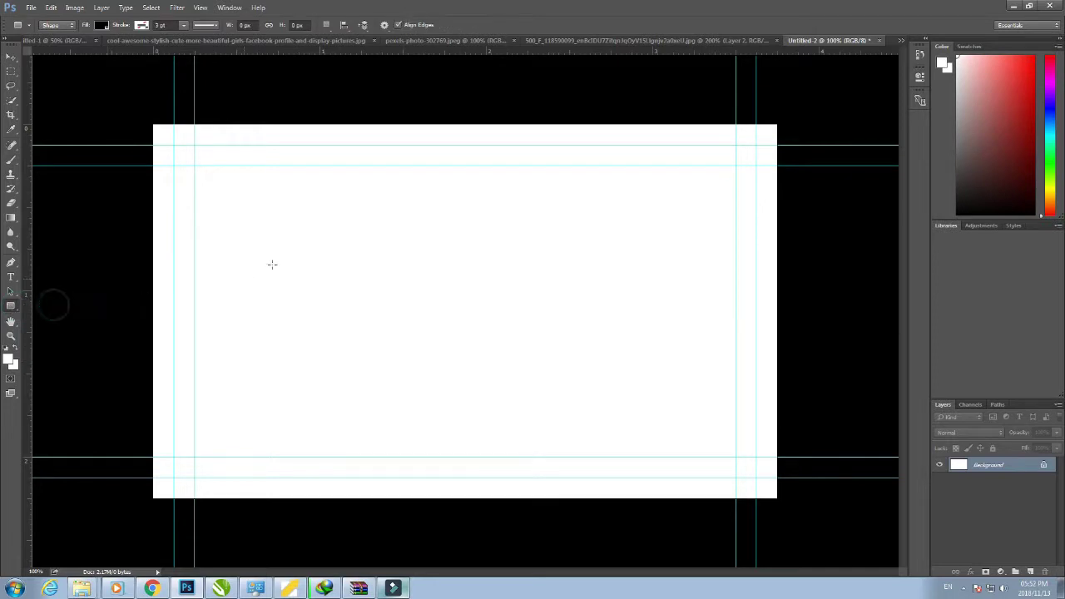
pyautogui.click(1030, 573)
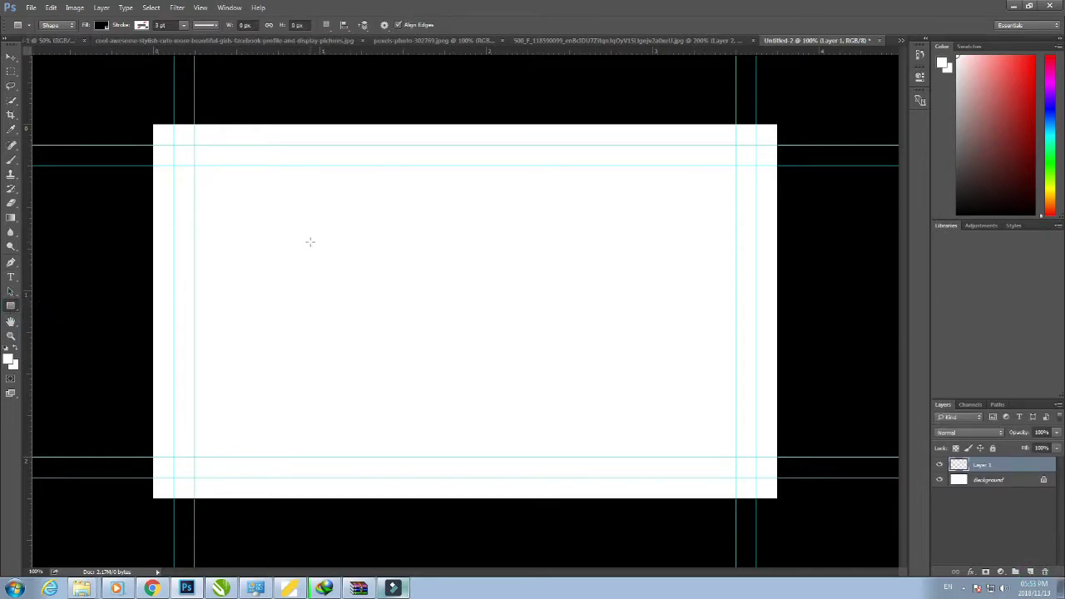
pyautogui.moveTo(309, 241); pyautogui.dragTo(479, 410)
pyautogui.click(11, 57)
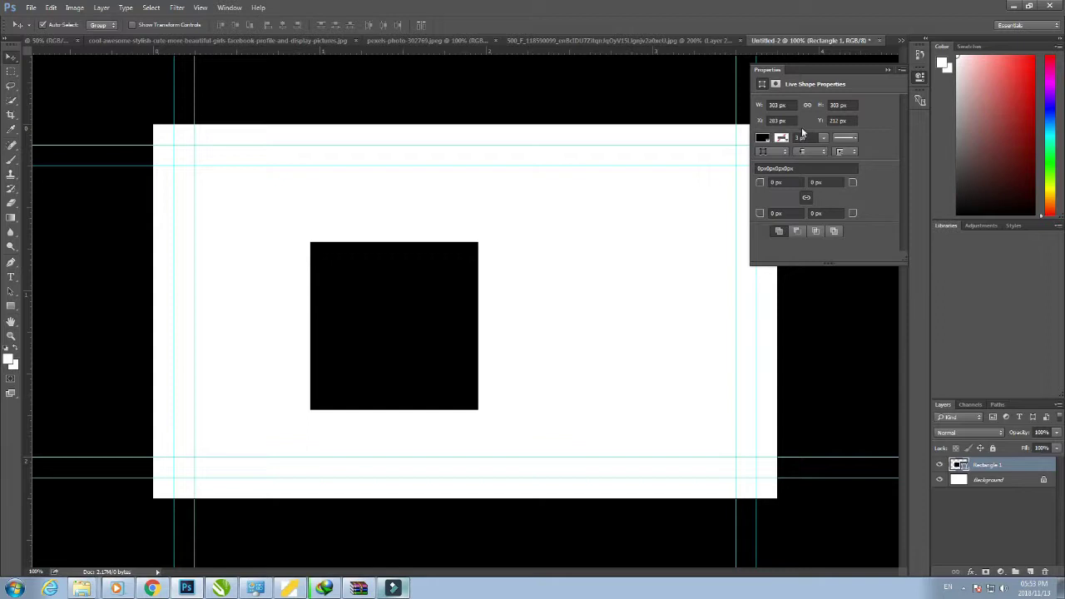
pyautogui.click(887, 70)
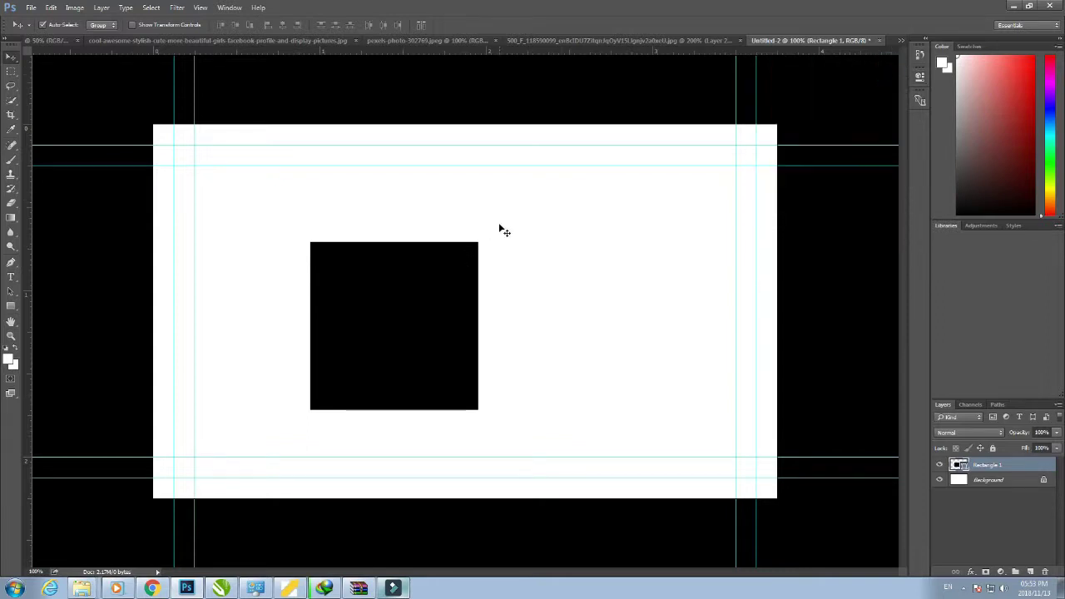
# Step: Rotate the black square 45 degrees into a diamond and move it over the canvas's upper-left corner
pyautogui.hotkey('ctrl', 't')
pyautogui.moveTo(301, 225); pyautogui.dragTo(284, 323)
pyautogui.press('Return')
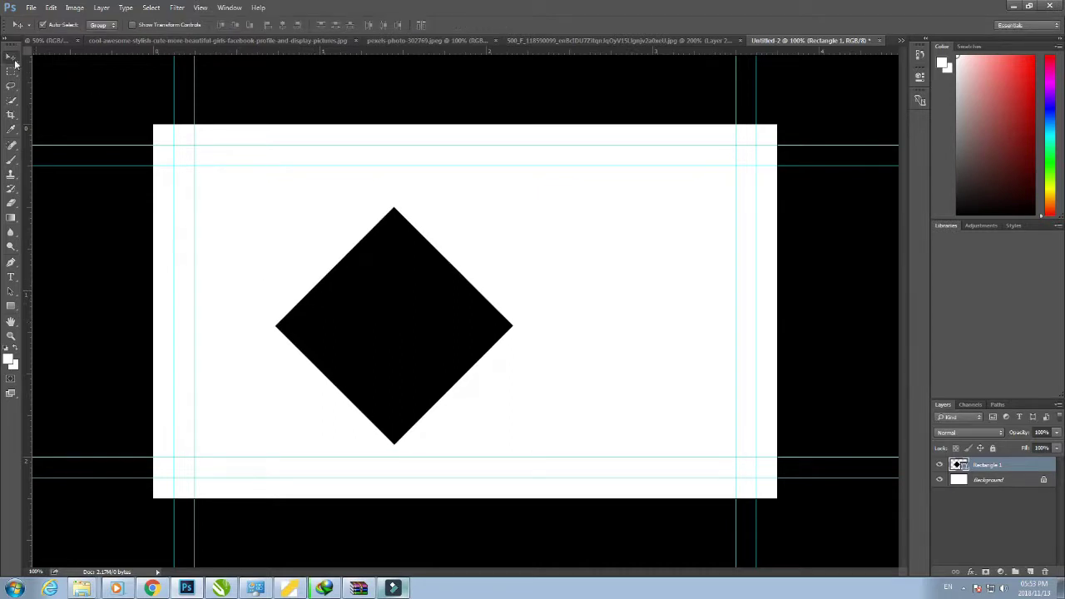
pyautogui.moveTo(400, 296); pyautogui.dragTo(189, 192)
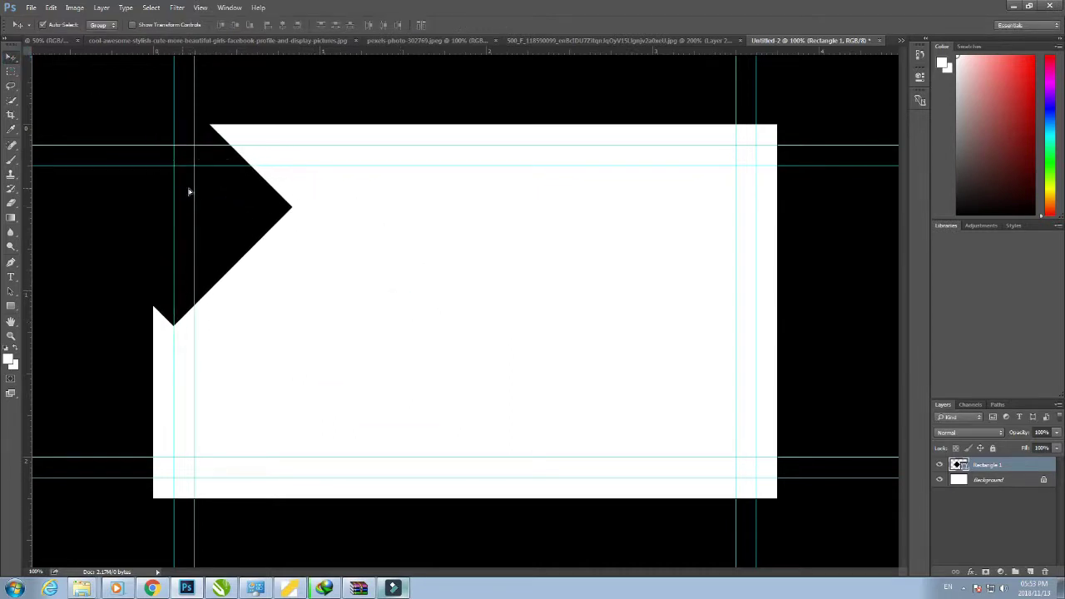
# Step: Scale the diamond to about 200% and centre it vertically on the left edge, with its right point inside the card
pyautogui.hotkey('ctrl', 't')
pyautogui.moveTo(293, 327); pyautogui.dragTo(545, 569)
pyautogui.moveTo(334, 380); pyautogui.dragTo(204, 385)
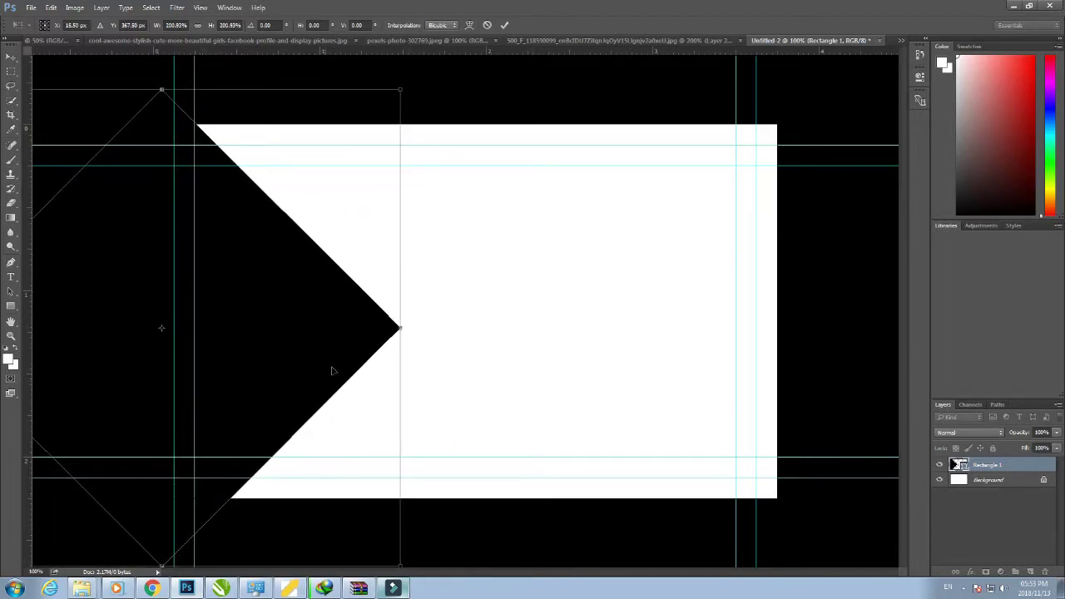
pyautogui.press('Return')
pyautogui.moveTo(321, 350)
pyautogui.mouseDown()
pyautogui.moveTo(291, 344)
pyautogui.moveTo(291, 328)
pyautogui.mouseUp()
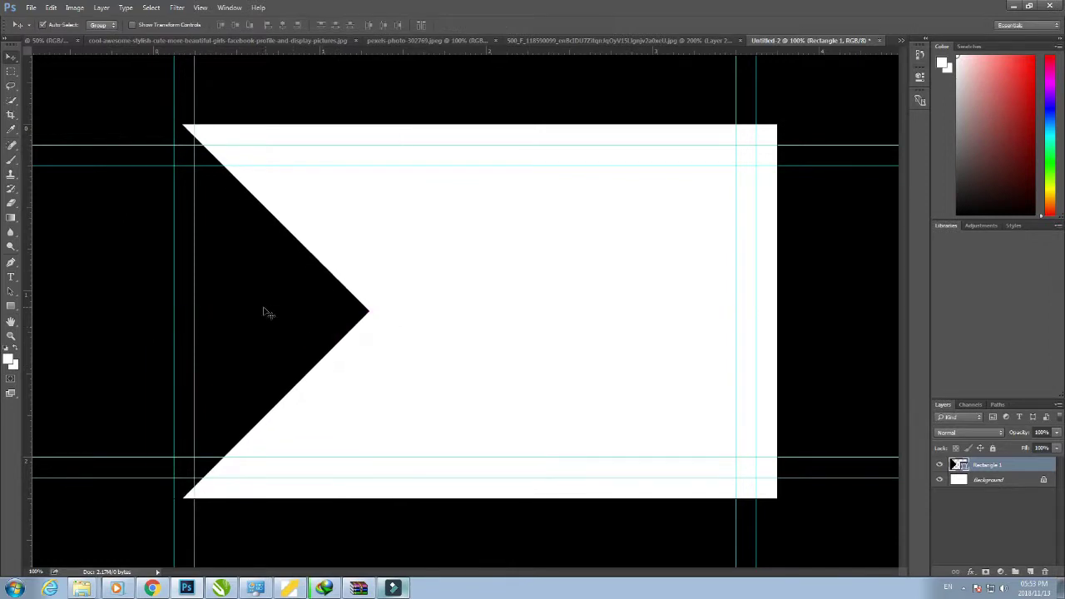
# Step: Duplicate the large diamond and shift the copy horizontally to the right
pyautogui.click(260, 308)
pyautogui.hotkey('ctrl', 'j')
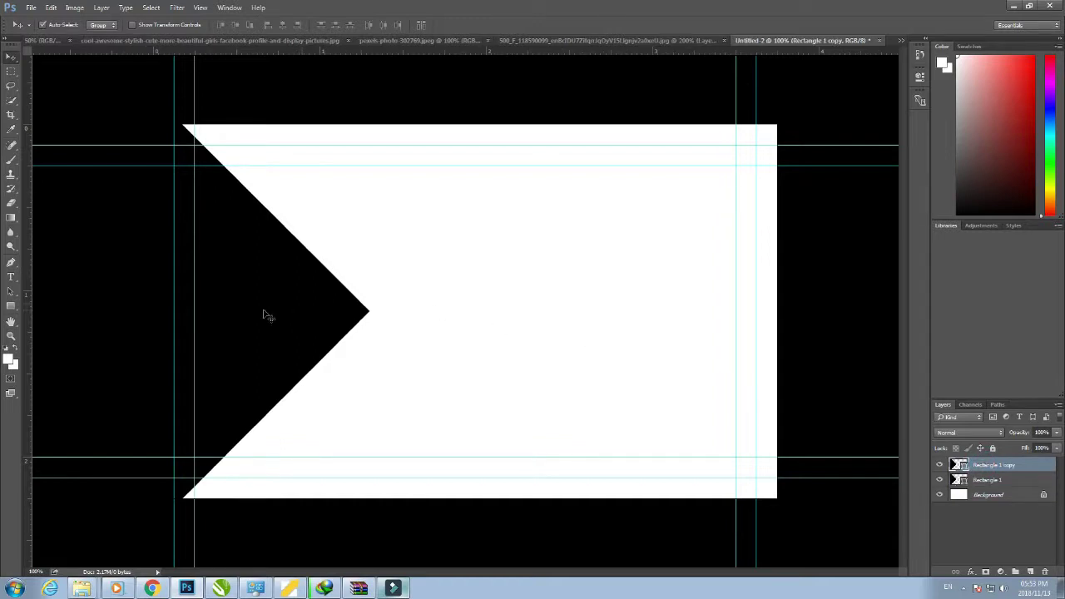
pyautogui.moveTo(264, 315); pyautogui.dragTo(334, 315)
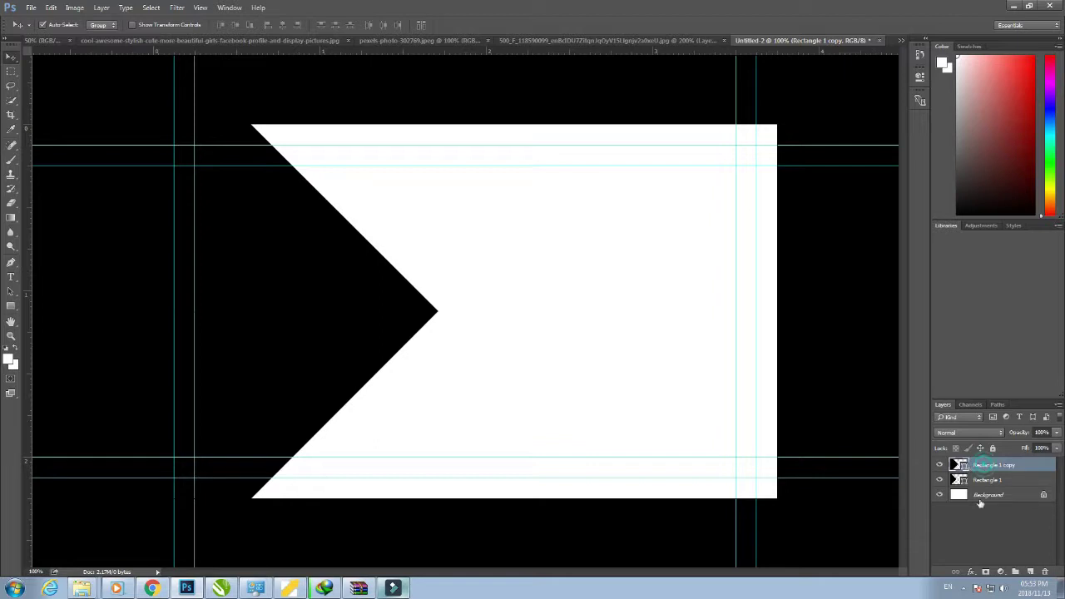
# Step: Apply an orange (#e28d06) Color Overlay to the diamond copy
pyautogui.click(971, 572)
pyautogui.click(985, 514)
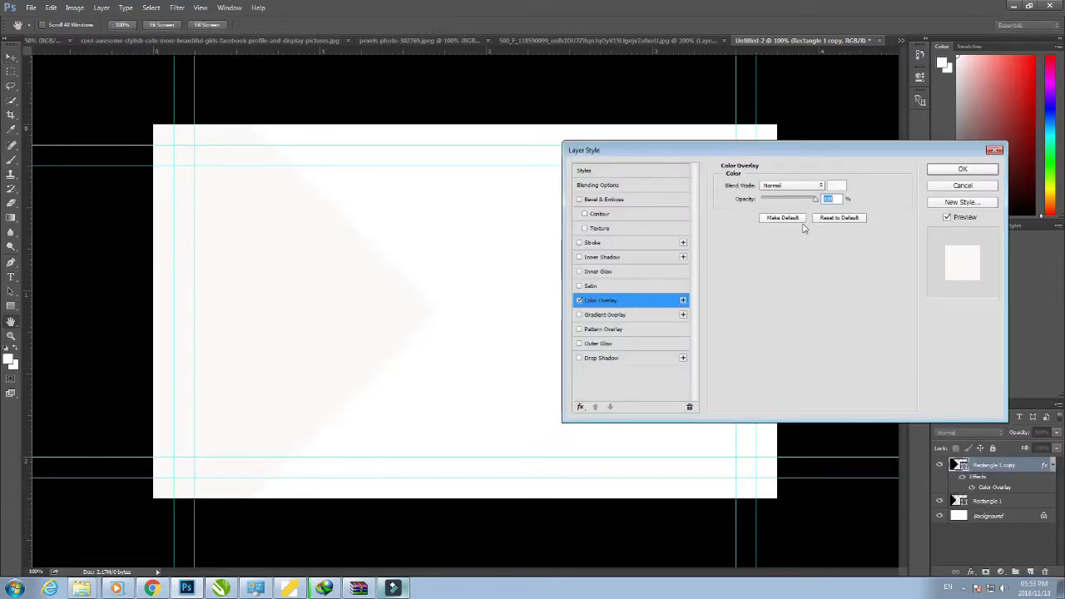
pyautogui.click(836, 185)
pyautogui.moveTo(545, 266); pyautogui.dragTo(545, 279)
pyautogui.moveTo(525, 202); pyautogui.dragTo(526, 168)
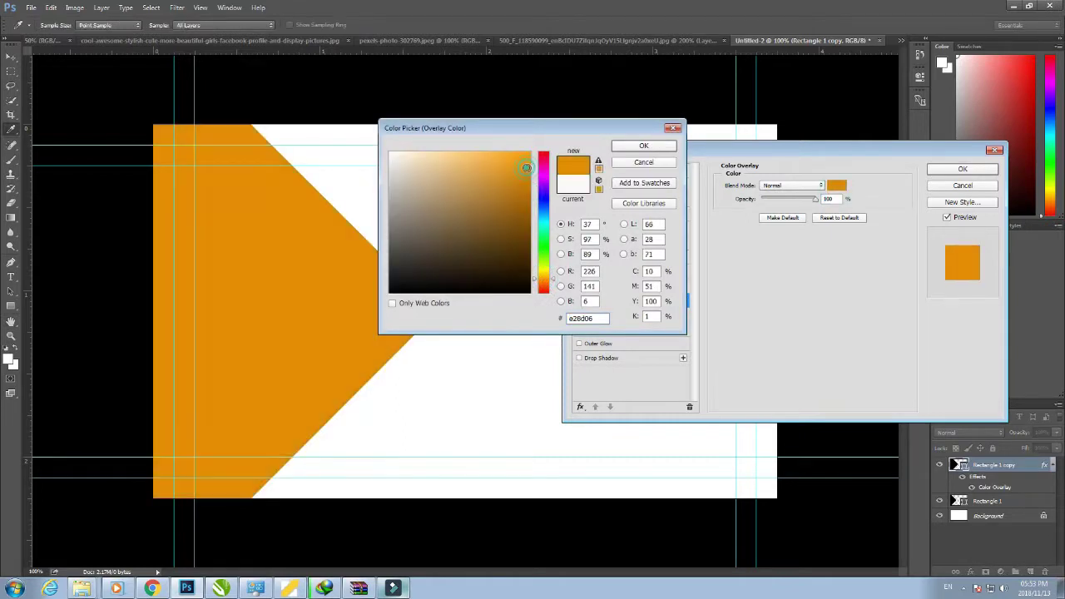
pyautogui.click(643, 146)
pyautogui.click(963, 169)
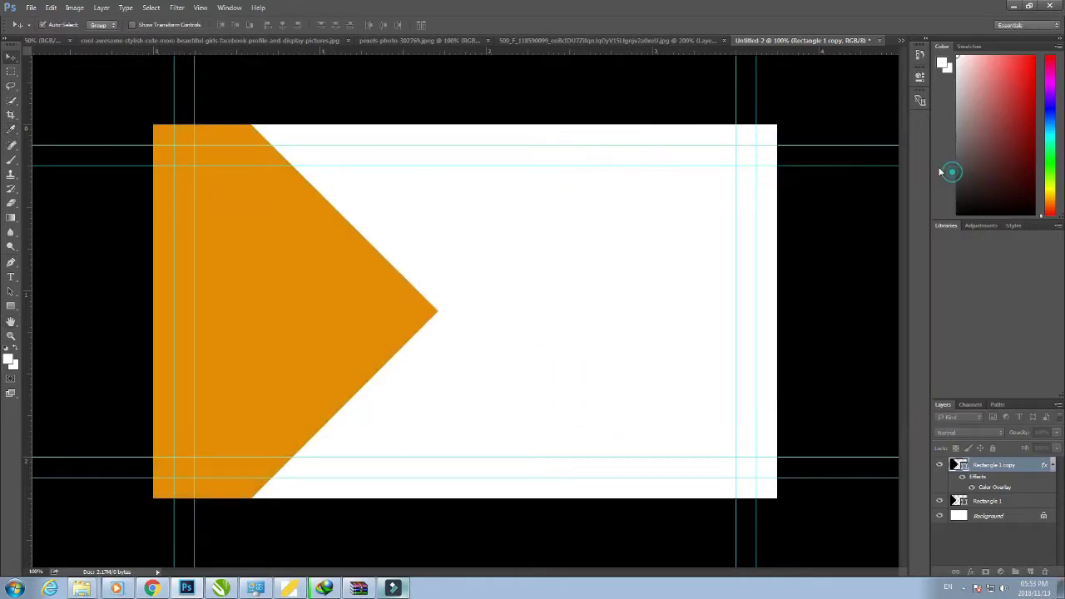
# Step: Apply a near-white (#fffefd) Color Overlay to the original diamond and move its layer above the orange copy
pyautogui.click(990, 500)
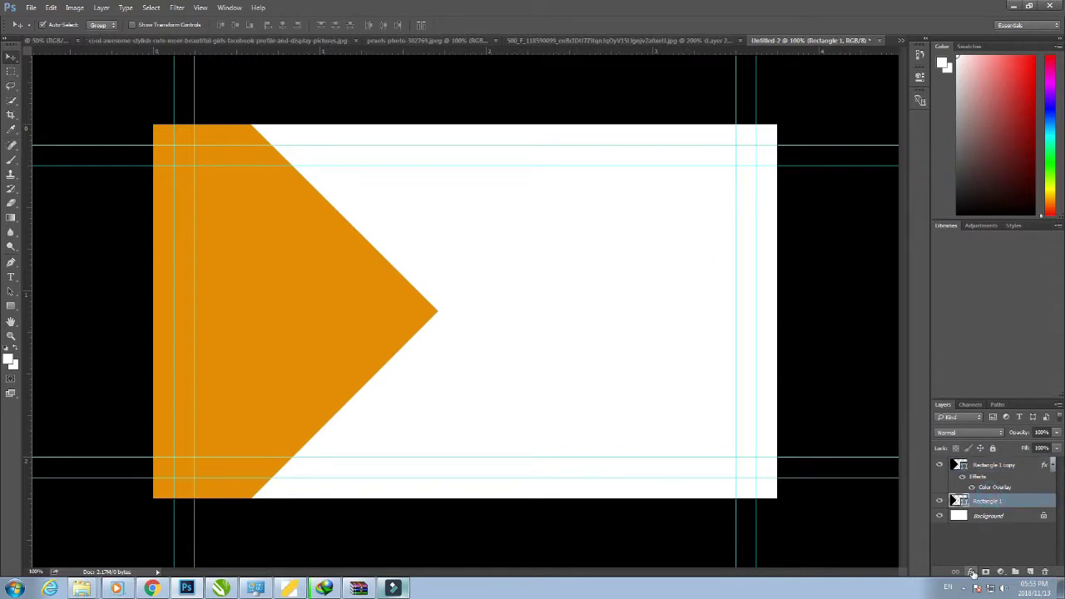
pyautogui.click(970, 572)
pyautogui.click(1001, 513)
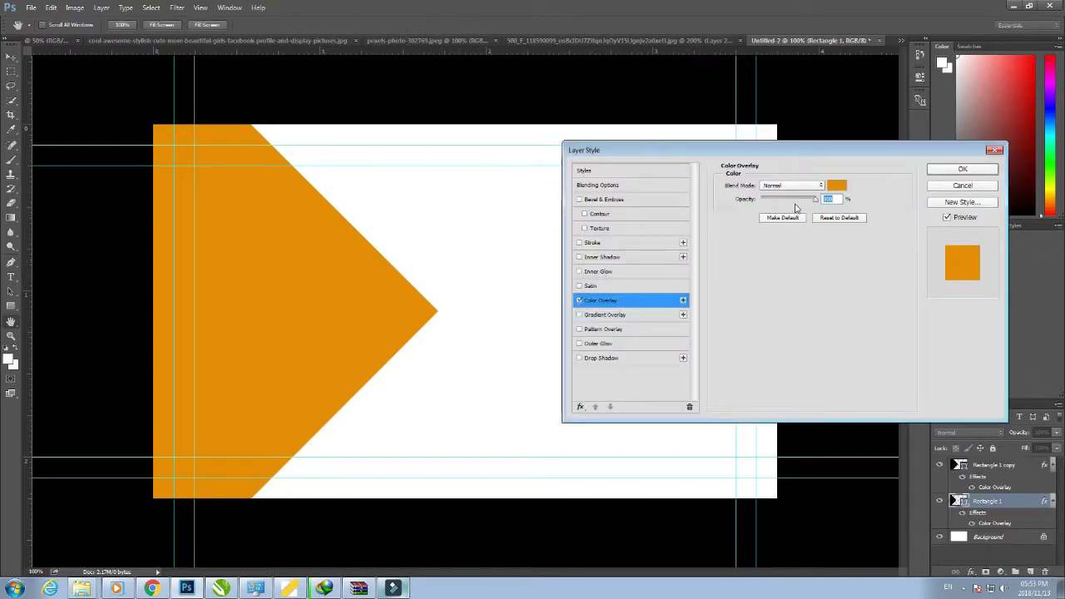
pyautogui.click(836, 185)
pyautogui.click(391, 152)
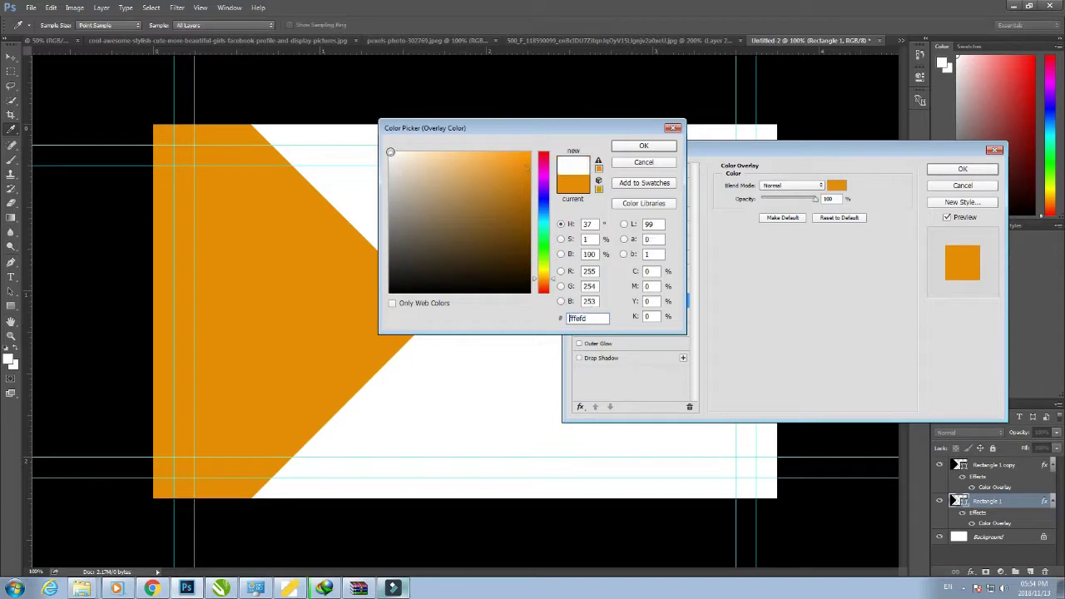
pyautogui.click(616, 149)
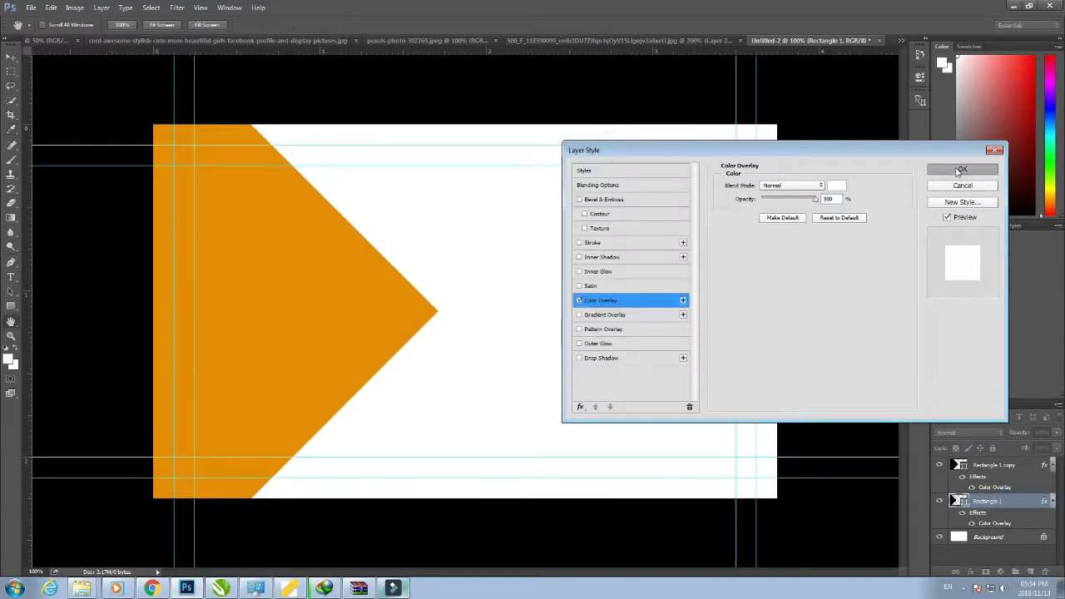
pyautogui.click(961, 169)
pyautogui.click(999, 501)
pyautogui.moveTo(1006, 458); pyautogui.dragTo(1008, 461)
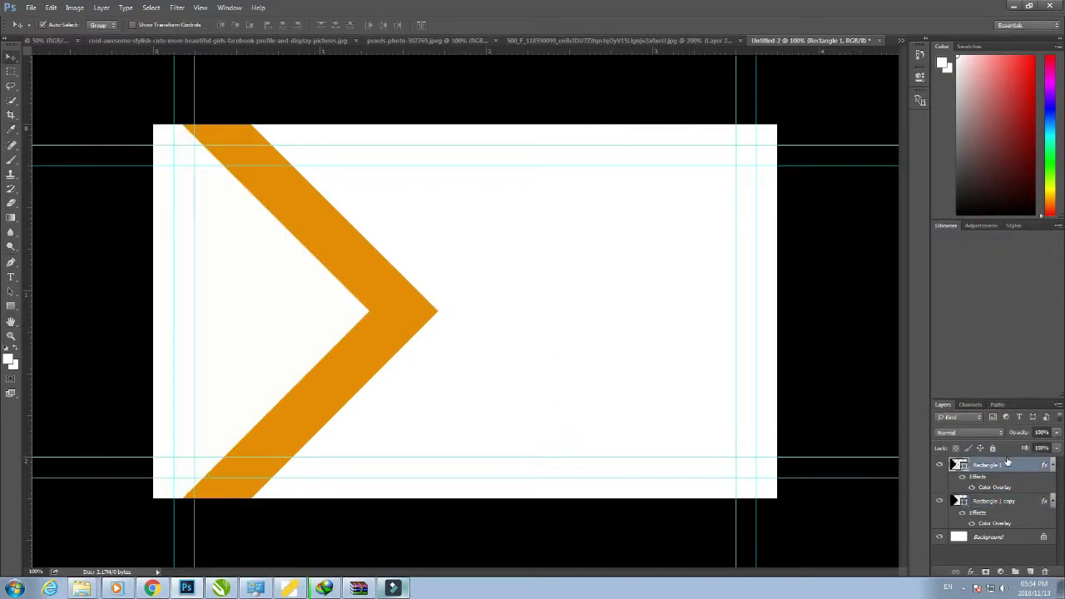
# Step: Nudge the orange diamond copy slightly left to narrow the visible orange chevron band
pyautogui.click(396, 313)
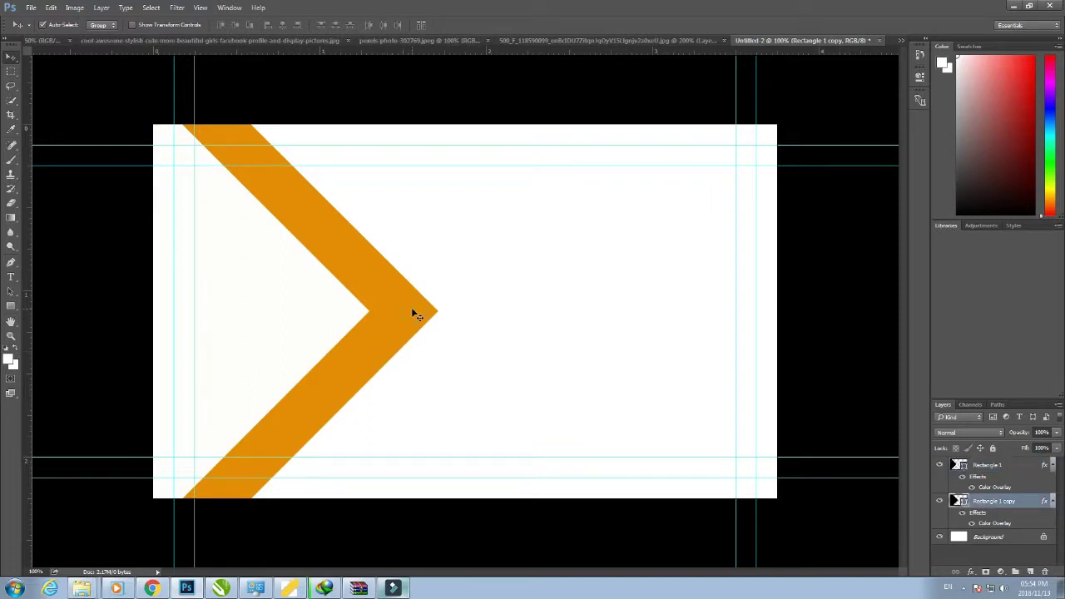
pyautogui.press('Left')
pyautogui.press('Left')
pyautogui.press('Left')
pyautogui.press('Left')
pyautogui.press('Left')
pyautogui.press('Left')
pyautogui.press('Left')
pyautogui.press('Left')
pyautogui.press('Left')
pyautogui.press('Left')
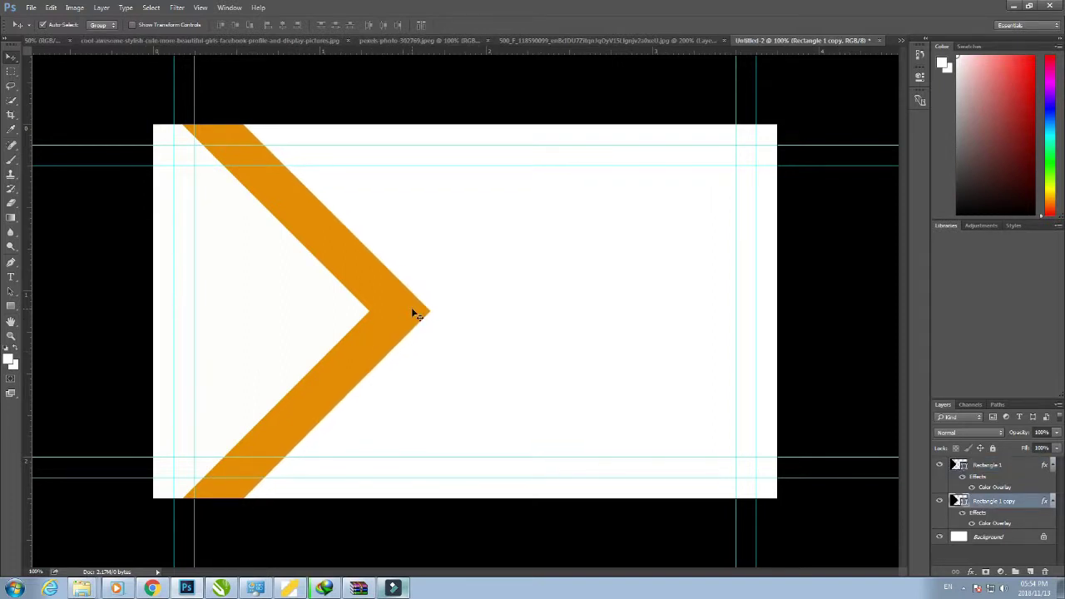
pyautogui.press('Left')
pyautogui.press('Left')
pyautogui.press('Left')
pyautogui.press('Left')
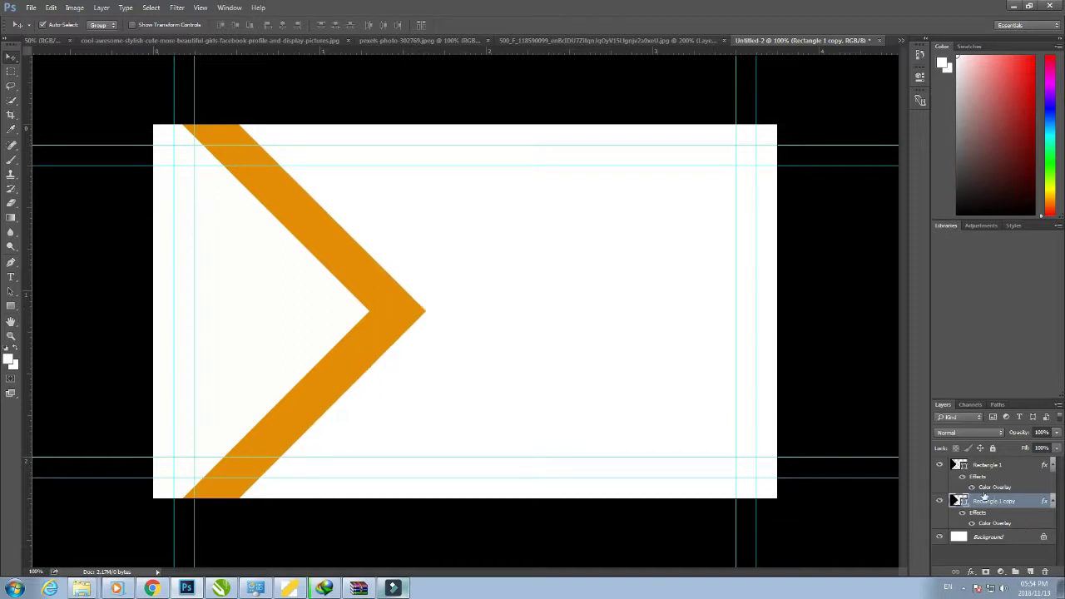
# Step: Add a Drop Shadow to the near-white diamond with 13 px distance, 2% spread, 7 px size and a higher opacity
pyautogui.click(941, 466)
pyautogui.click(942, 466)
pyautogui.click(990, 465)
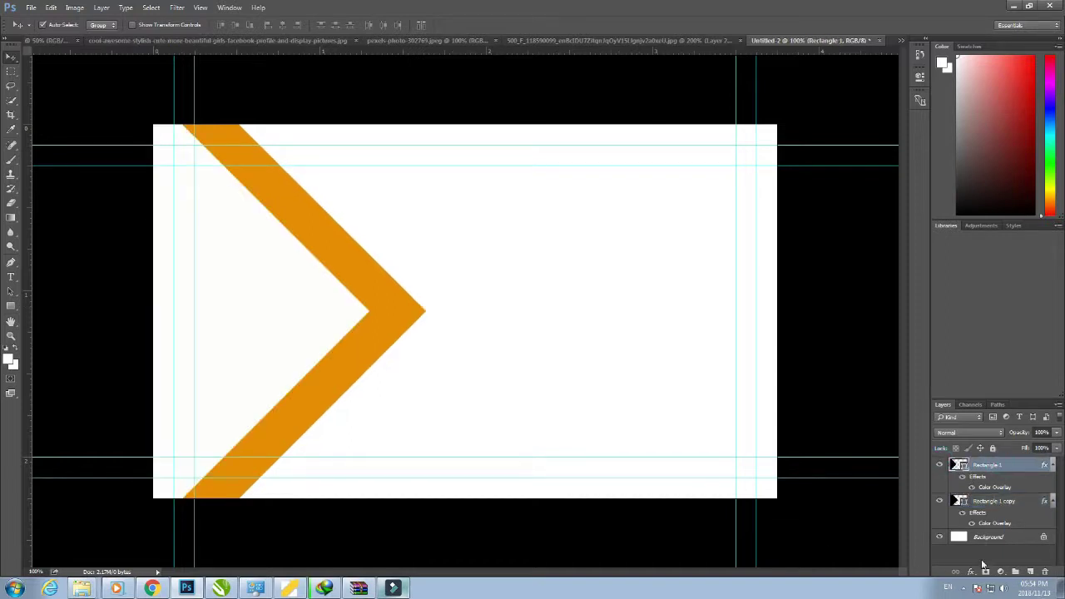
pyautogui.click(971, 572)
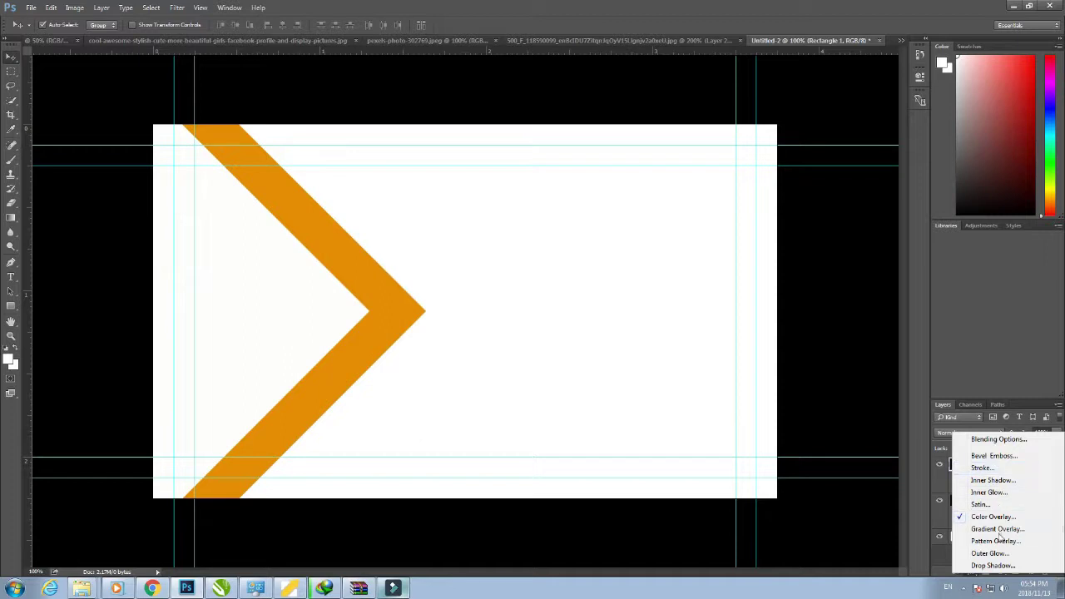
pyautogui.click(992, 565)
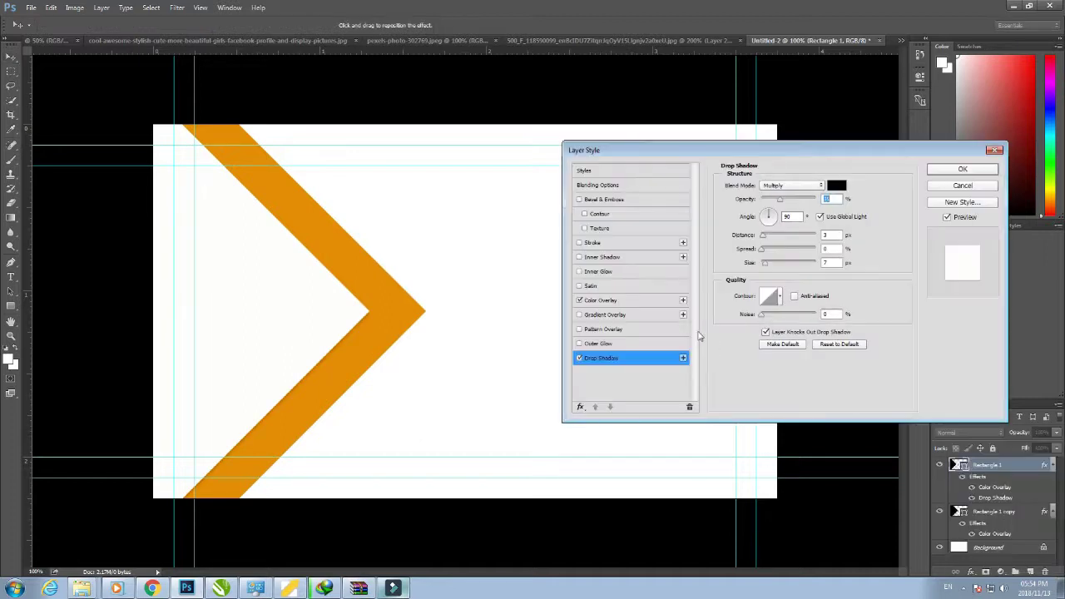
pyautogui.click(763, 239)
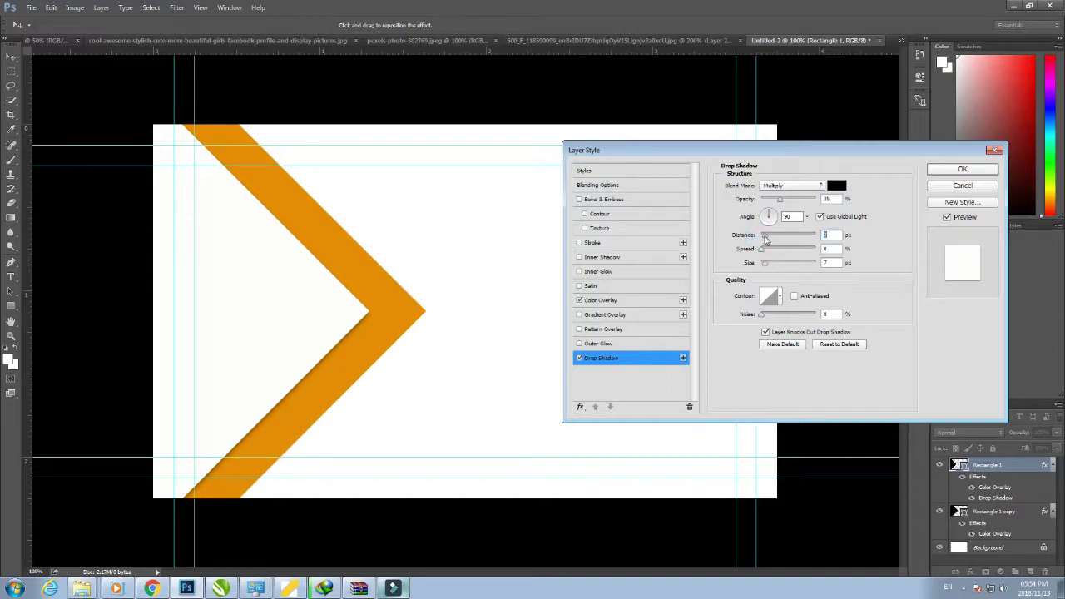
pyautogui.moveTo(766, 238); pyautogui.dragTo(768, 238)
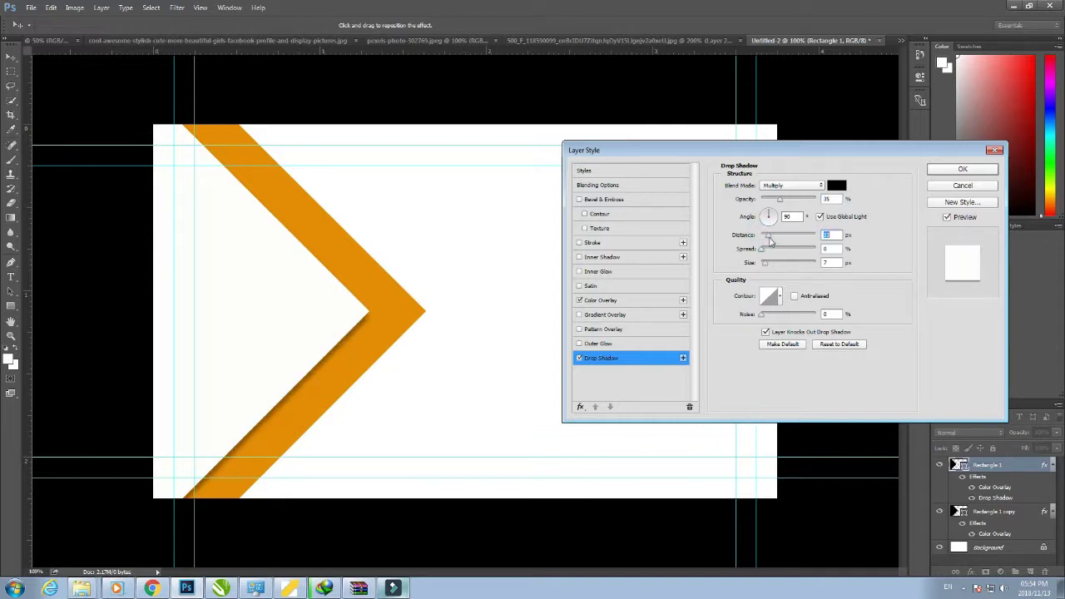
pyautogui.click(762, 252)
pyautogui.moveTo(781, 201); pyautogui.dragTo(791, 203)
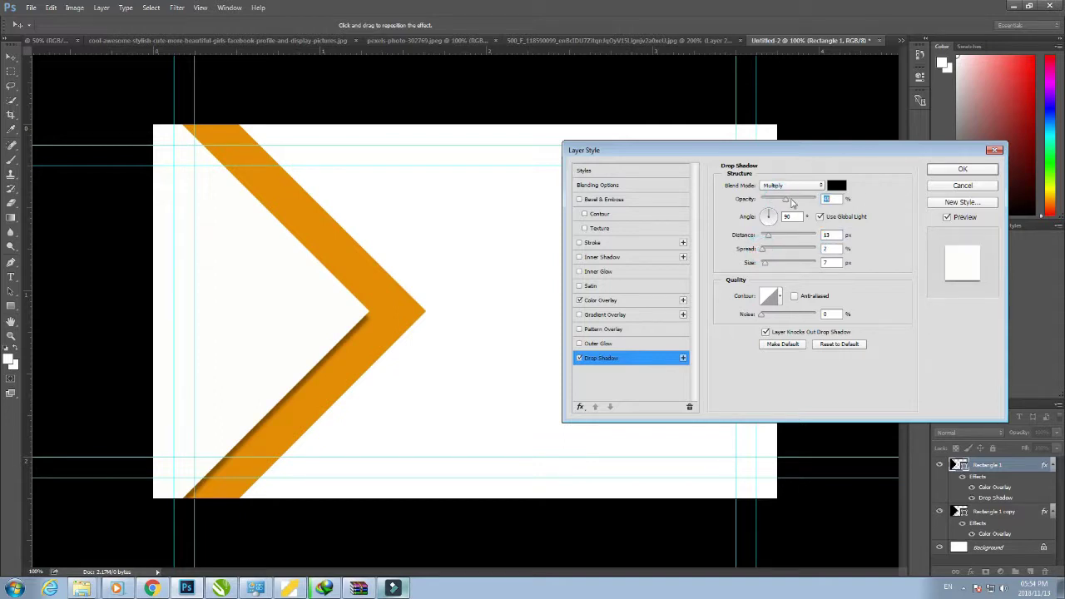
pyautogui.click(948, 171)
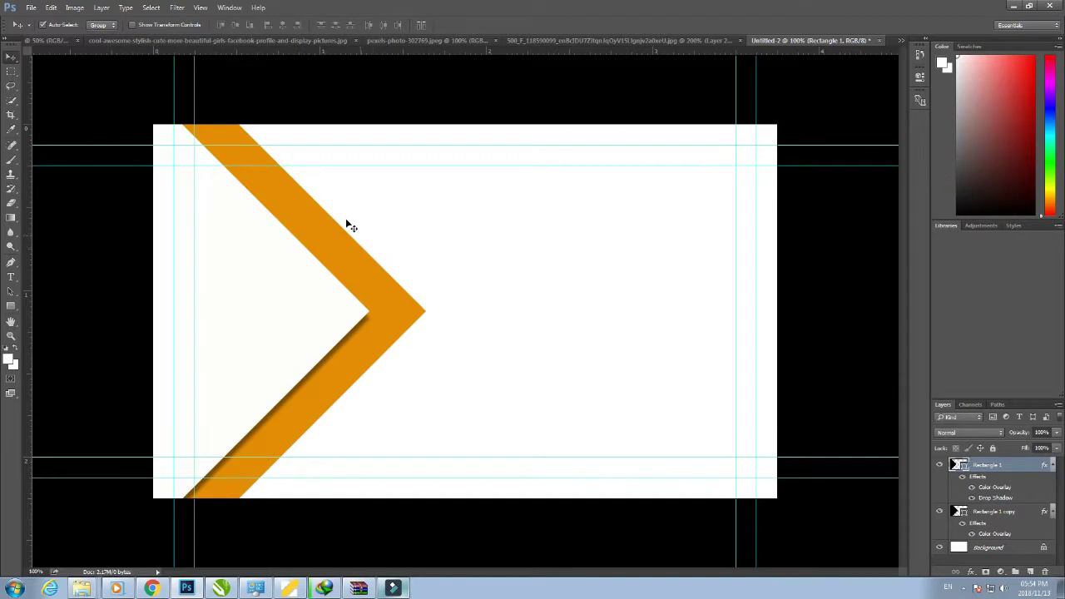
# Step: Add a Drop Shadow to the orange diamond copy with a larger distance so it falls well below the chevron's lower edge
pyautogui.click(379, 279)
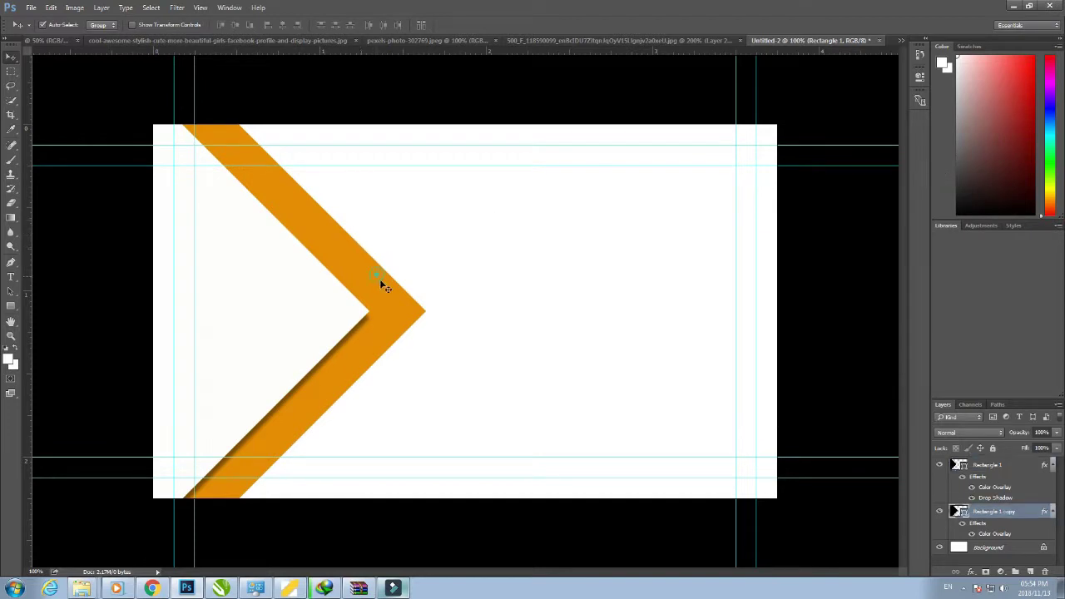
pyautogui.click(971, 572)
pyautogui.click(982, 564)
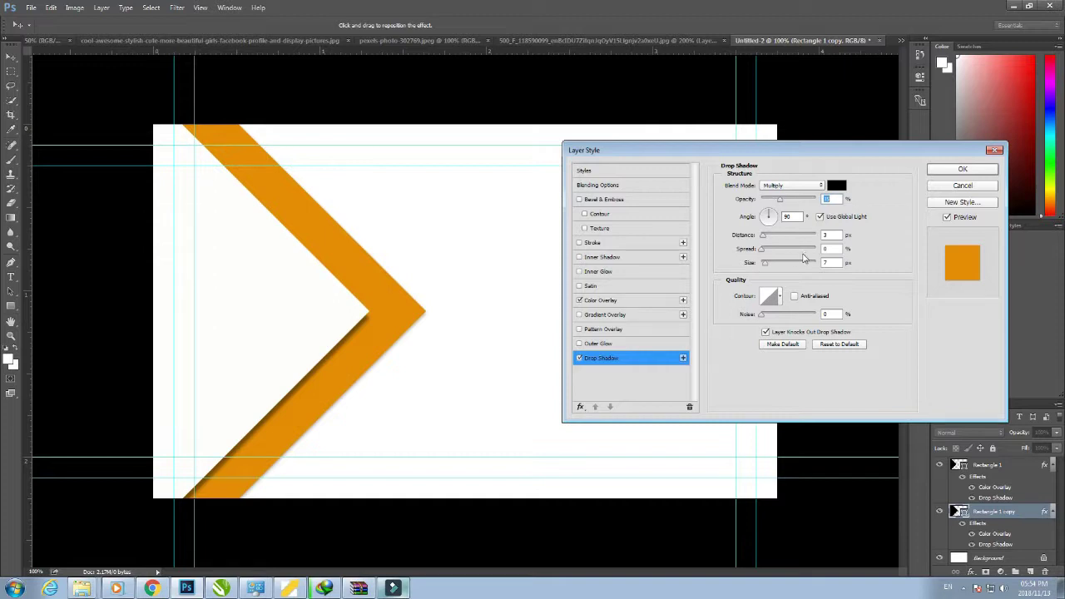
pyautogui.moveTo(763, 239); pyautogui.dragTo(787, 242)
pyautogui.click(963, 169)
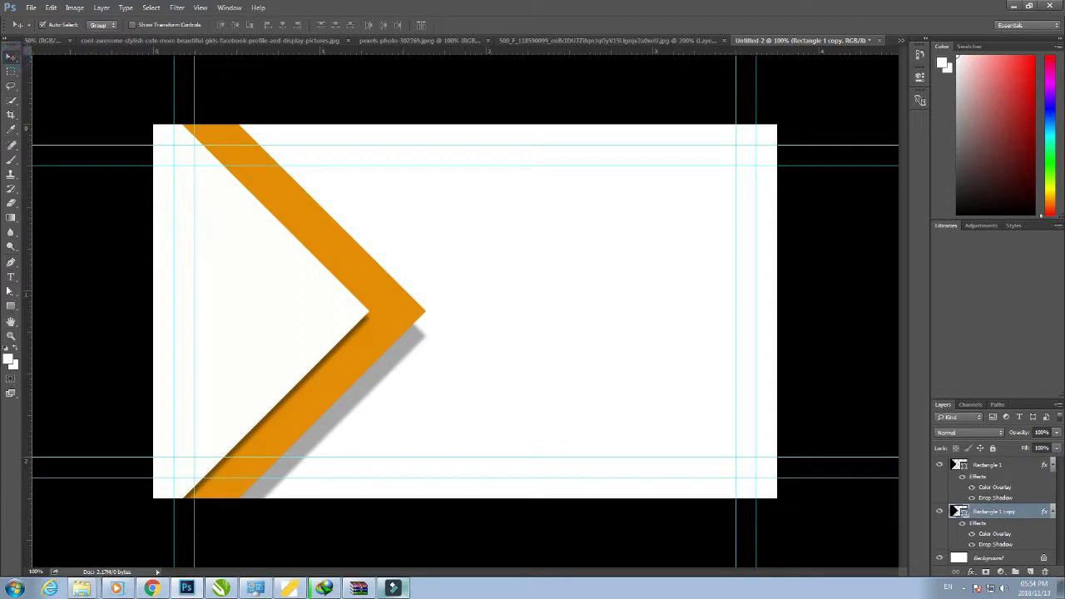
# Step: Draw a black rectangle about 166 x 146 px in the card's lower-left area, above the lower margin guide
pyautogui.click(11, 305)
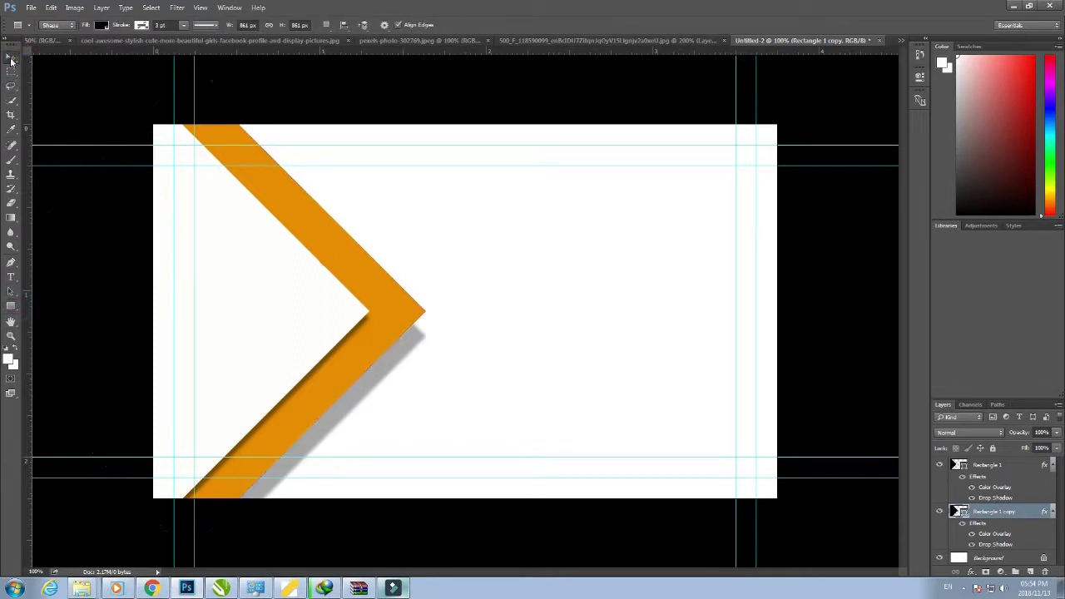
pyautogui.rightClick(11, 306)
pyautogui.click(37, 304)
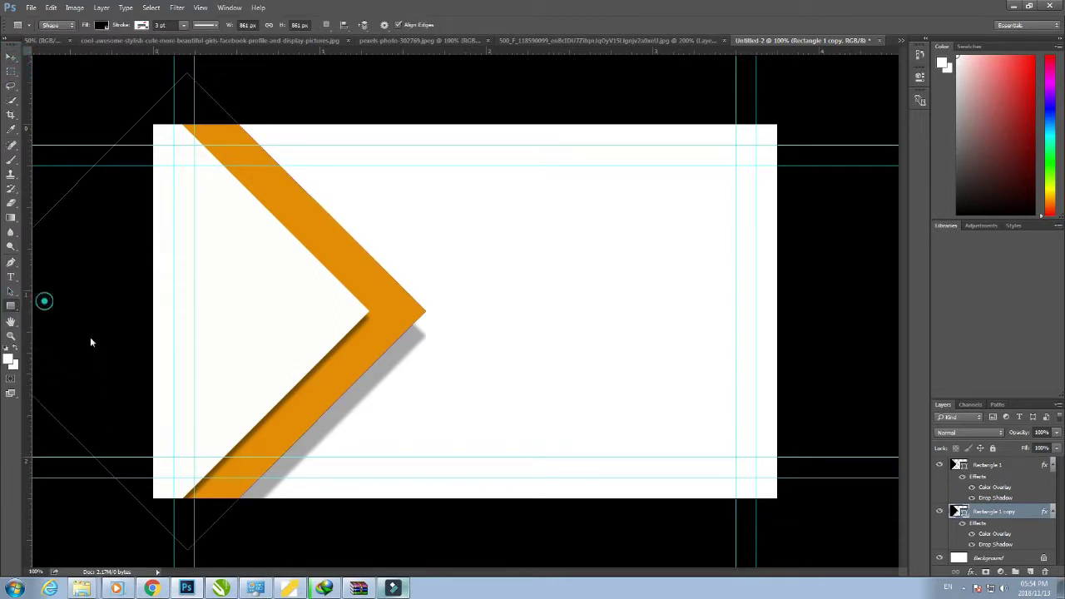
pyautogui.moveTo(200, 376); pyautogui.dragTo(292, 455)
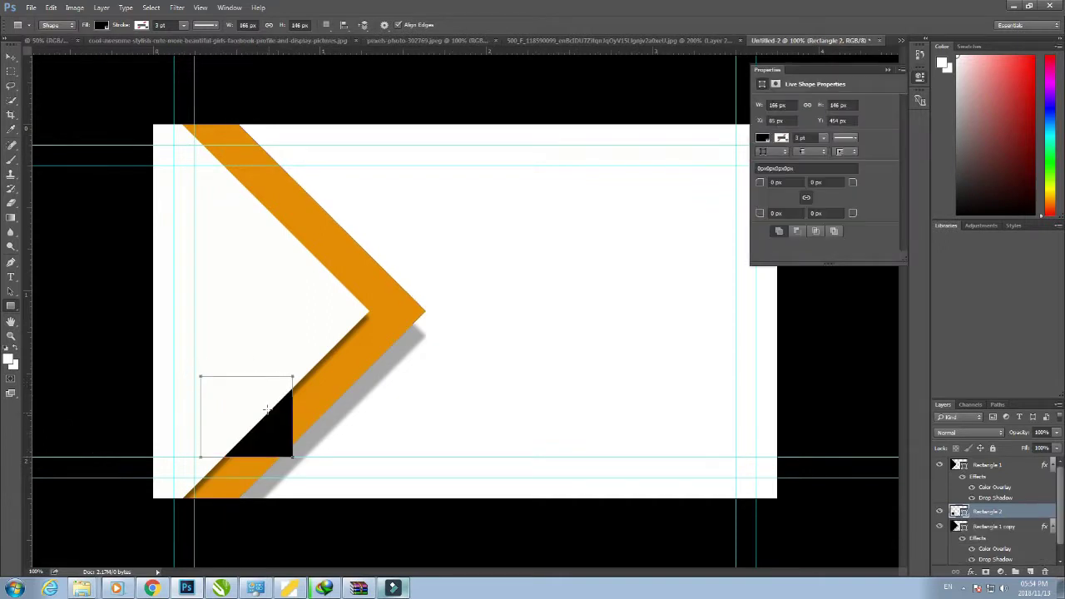
# Step: Move the black rectangle's layer above the near-white diamond and align the rectangle with the left margin guide
pyautogui.click(11, 57)
pyautogui.moveTo(988, 516); pyautogui.dragTo(990, 463)
pyautogui.moveTo(262, 433); pyautogui.dragTo(257, 431)
# Step: Stretch the black rectangle upward to a height of about 157 px
pyautogui.hotkey('ctrl', 't')
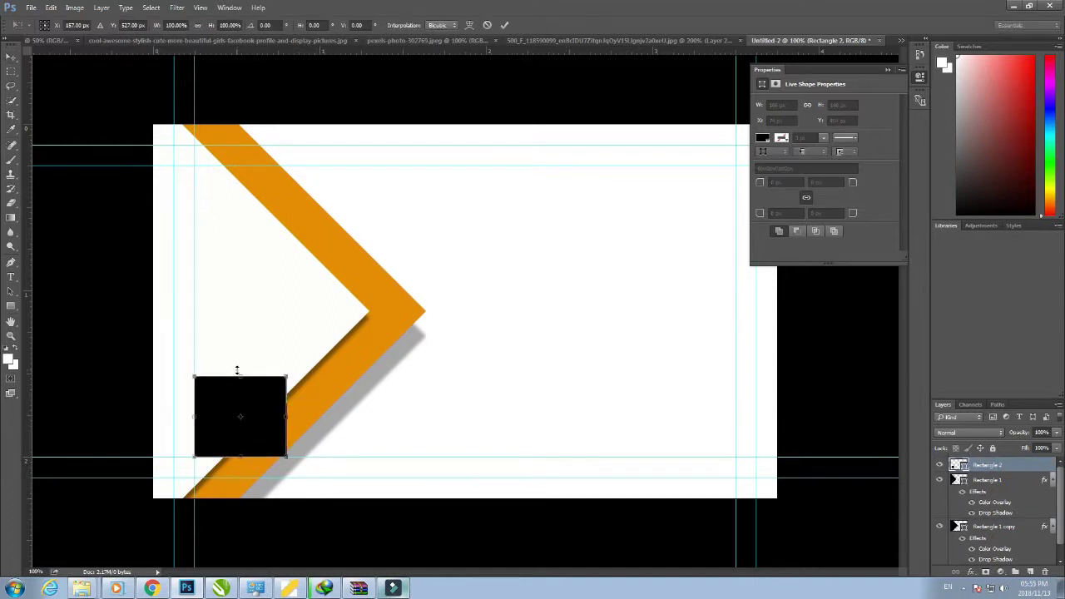
pyautogui.moveTo(241, 379); pyautogui.dragTo(243, 373)
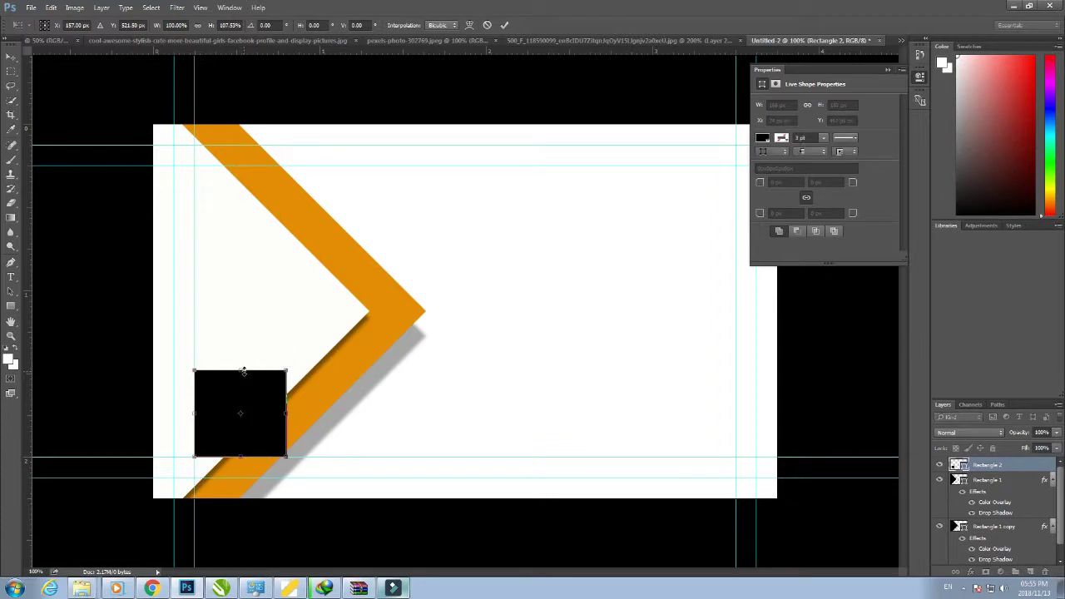
pyautogui.press('Return')
pyautogui.click(13, 54)
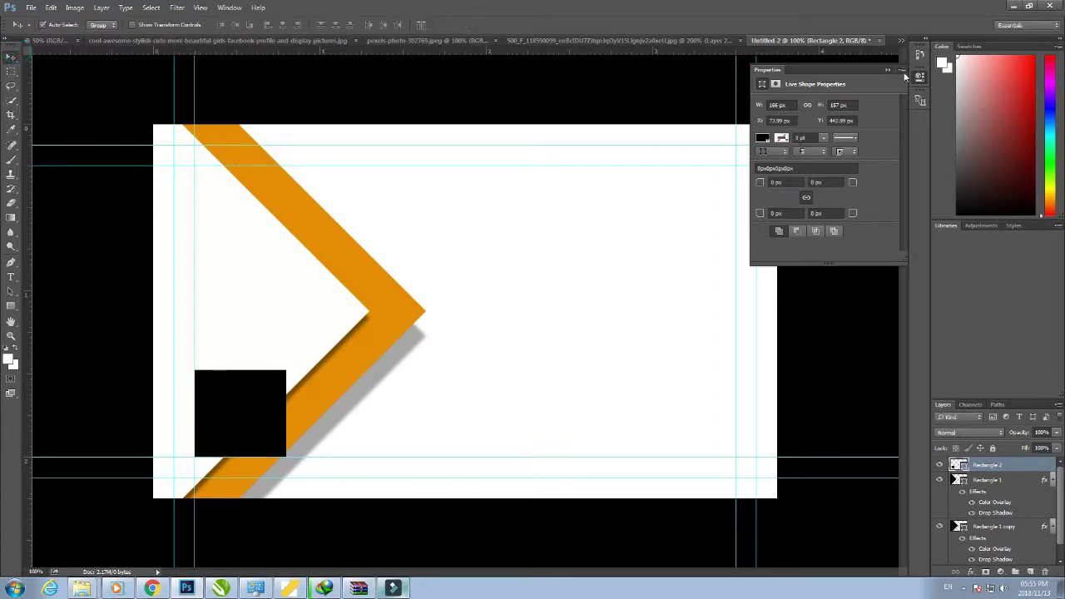
pyautogui.click(889, 70)
pyautogui.click(591, 40)
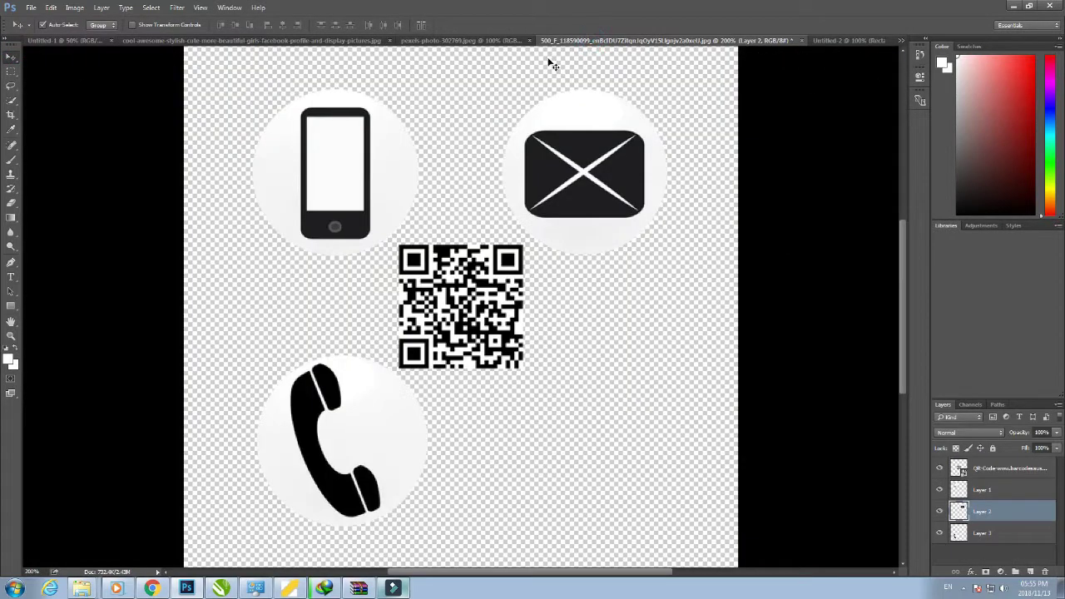
pyautogui.click(448, 42)
pyautogui.moveTo(473, 290); pyautogui.dragTo(285, 283)
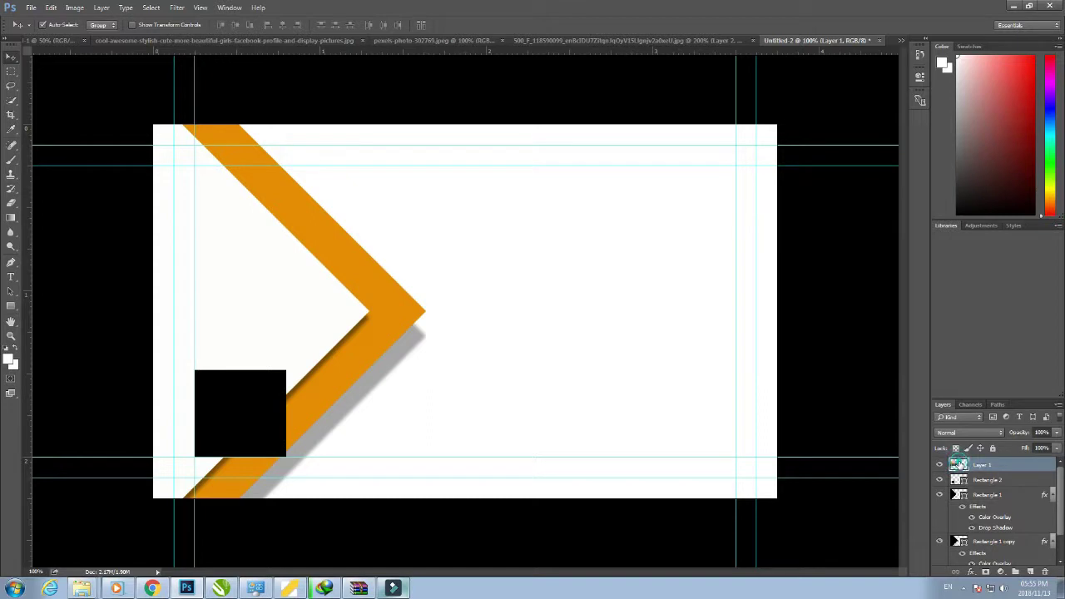
pyautogui.moveTo(961, 466); pyautogui.dragTo(1045, 572)
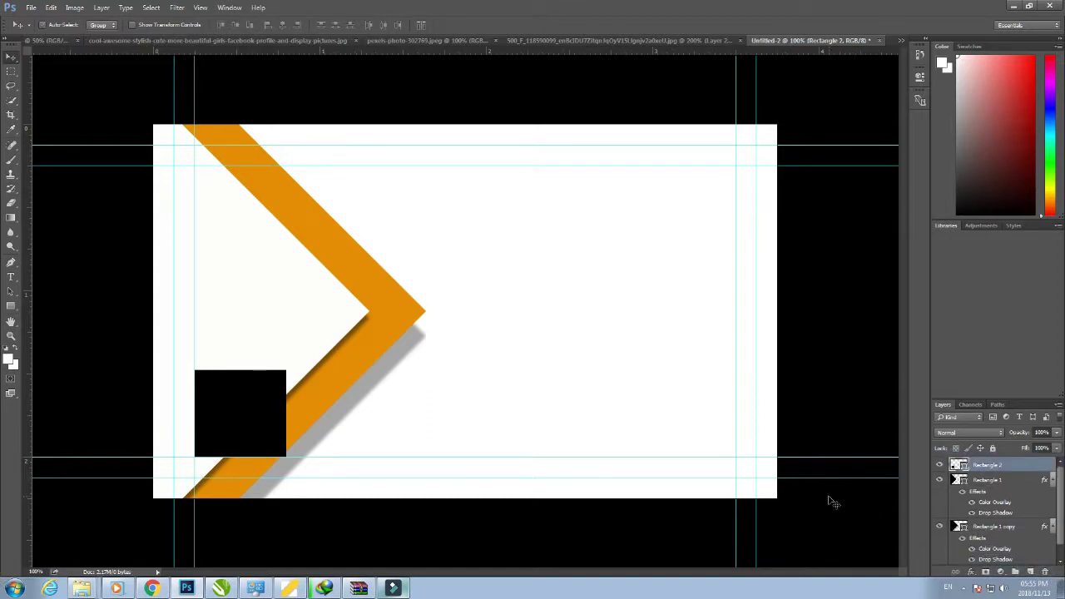
pyautogui.press('ctrl')
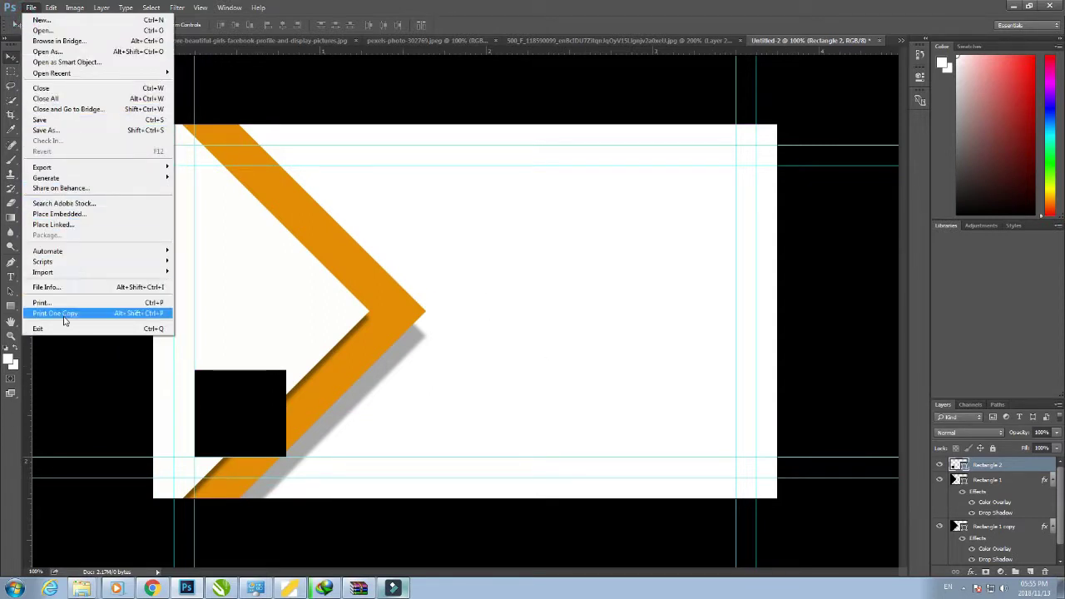
pyautogui.moveTo(75, 273)
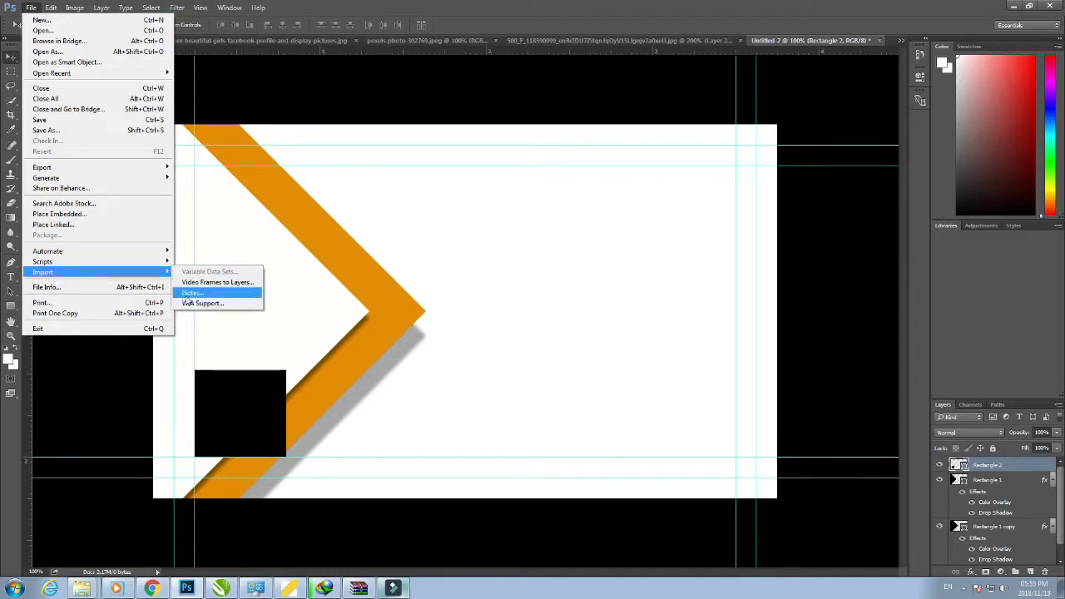
pyautogui.click(463, 171)
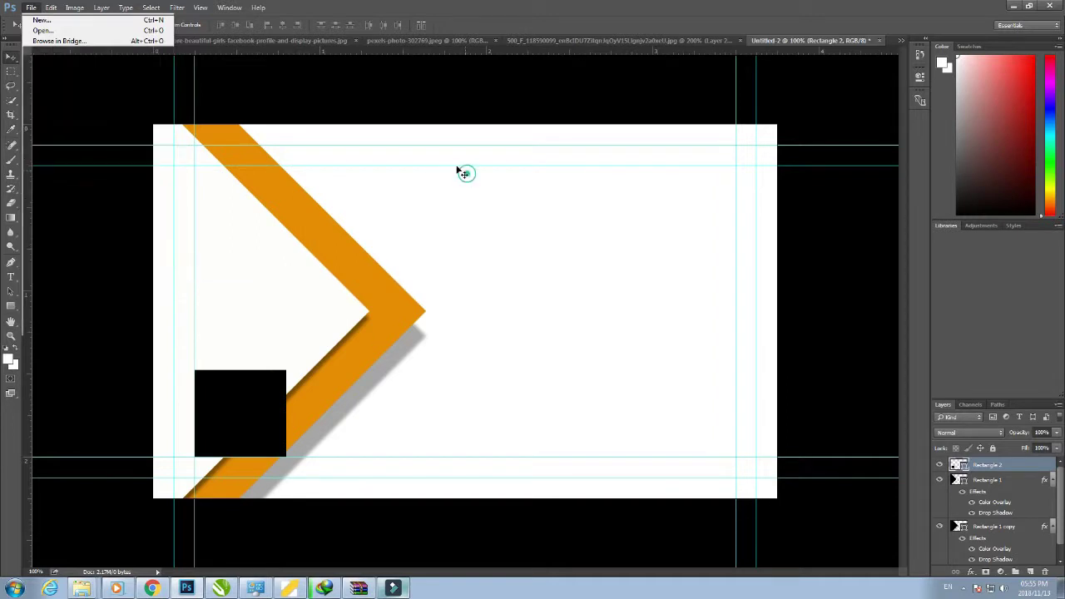
# Step: Open the pexels-photo-302769 city image from the Desktop and bring it into the business card document as a new layer
pyautogui.click(31, 7)
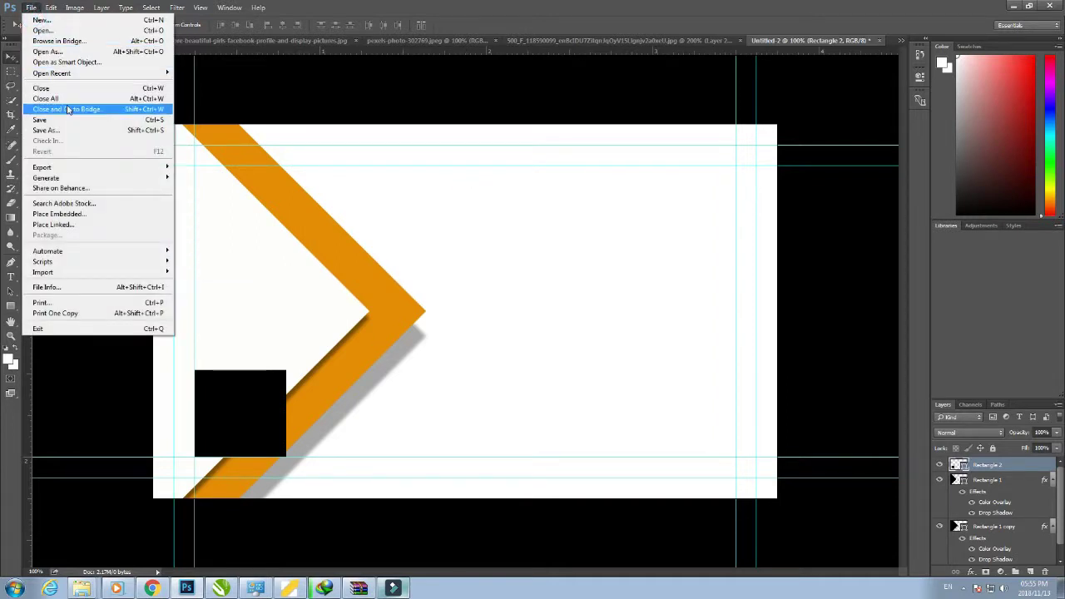
pyautogui.click(56, 34)
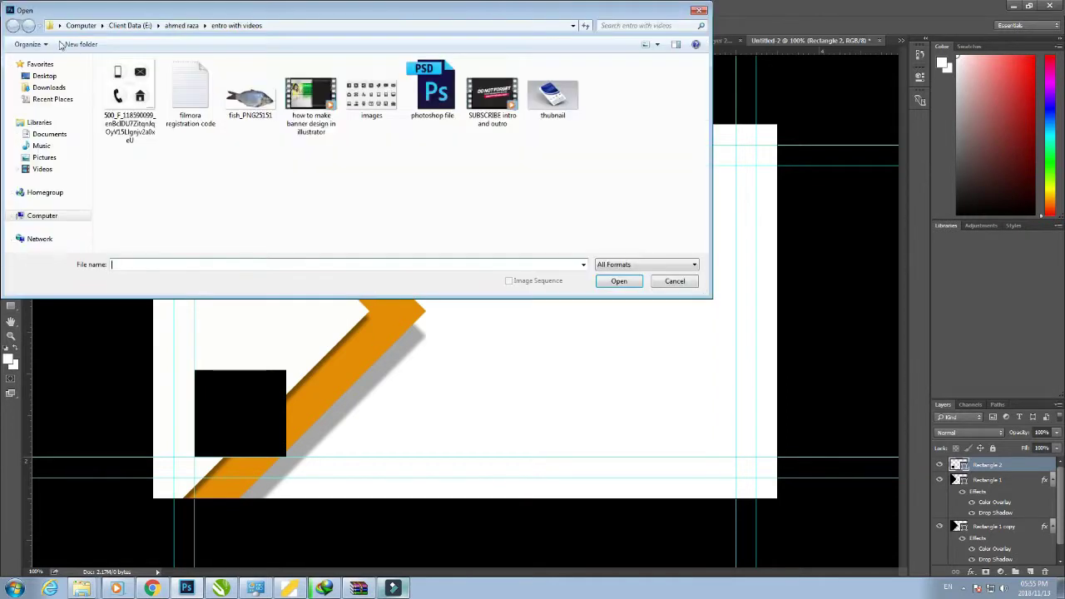
pyautogui.click(44, 76)
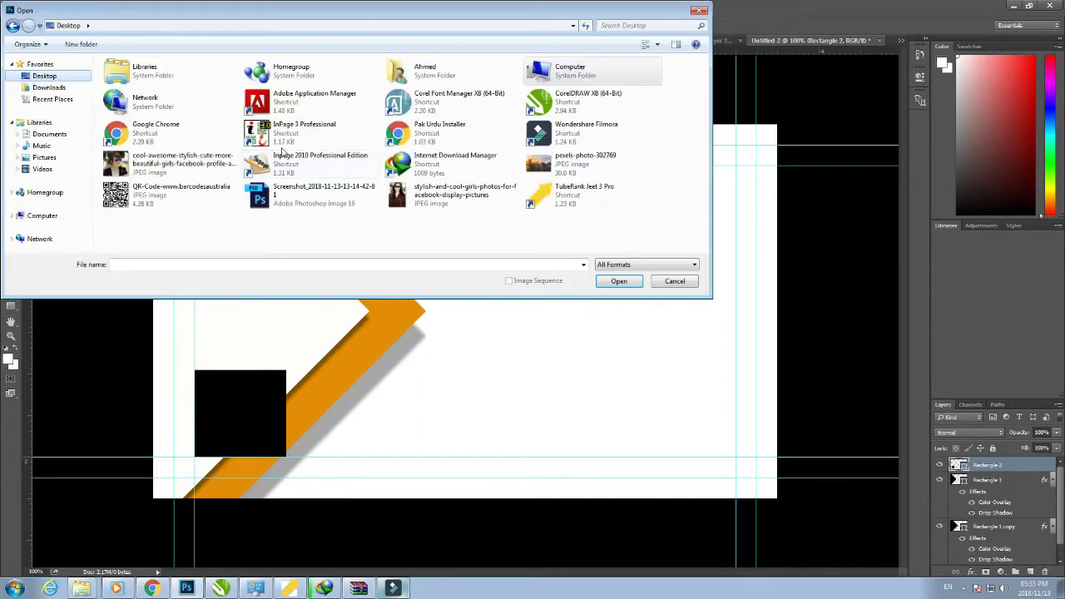
pyautogui.click(271, 163)
pyautogui.doubleClick(542, 167)
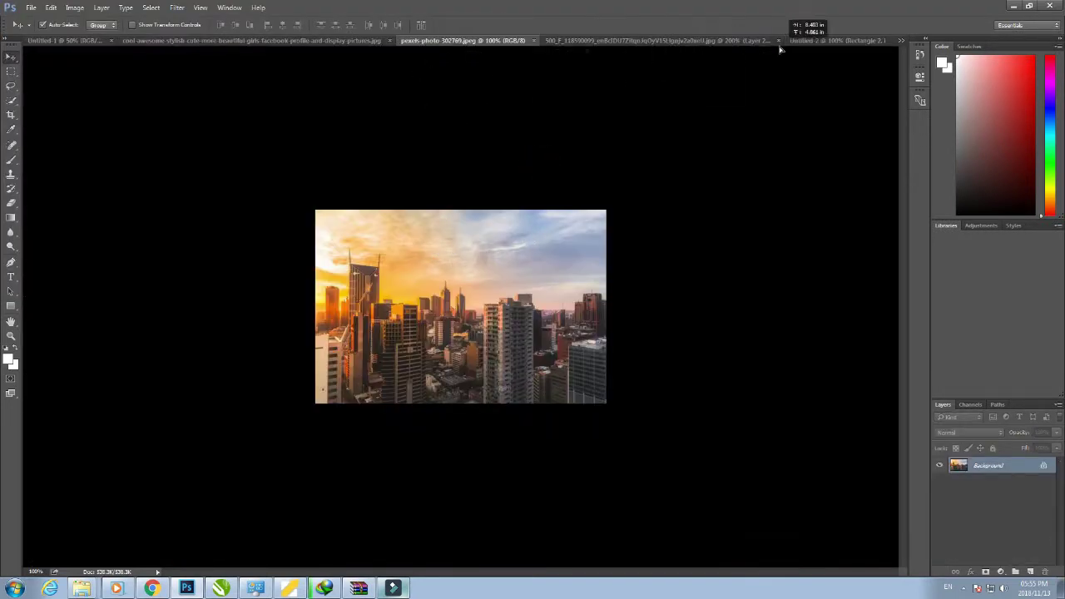
pyautogui.click(819, 40)
pyautogui.moveTo(819, 42); pyautogui.dragTo(305, 289)
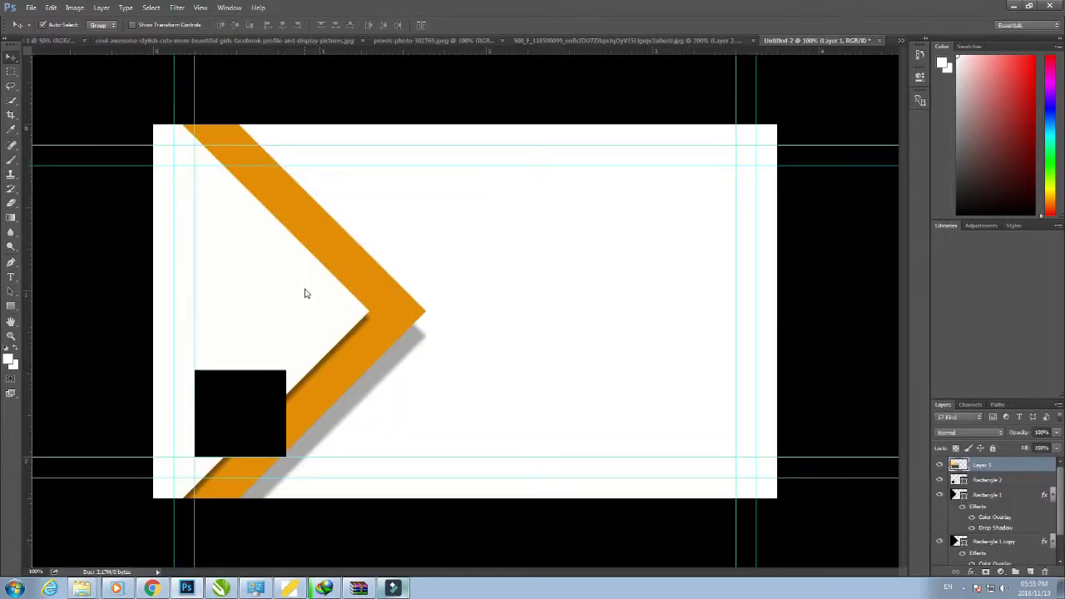
# Step: Convert the city photo layer to a Smart Object
pyautogui.rightClick(965, 465)
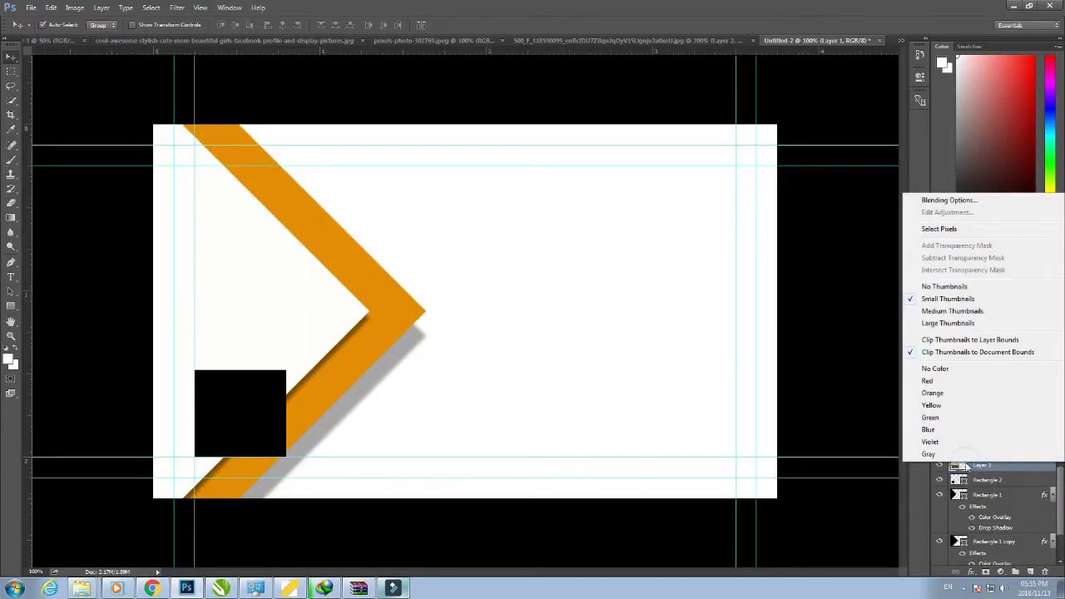
pyautogui.click(1021, 473)
pyautogui.rightClick(1021, 473)
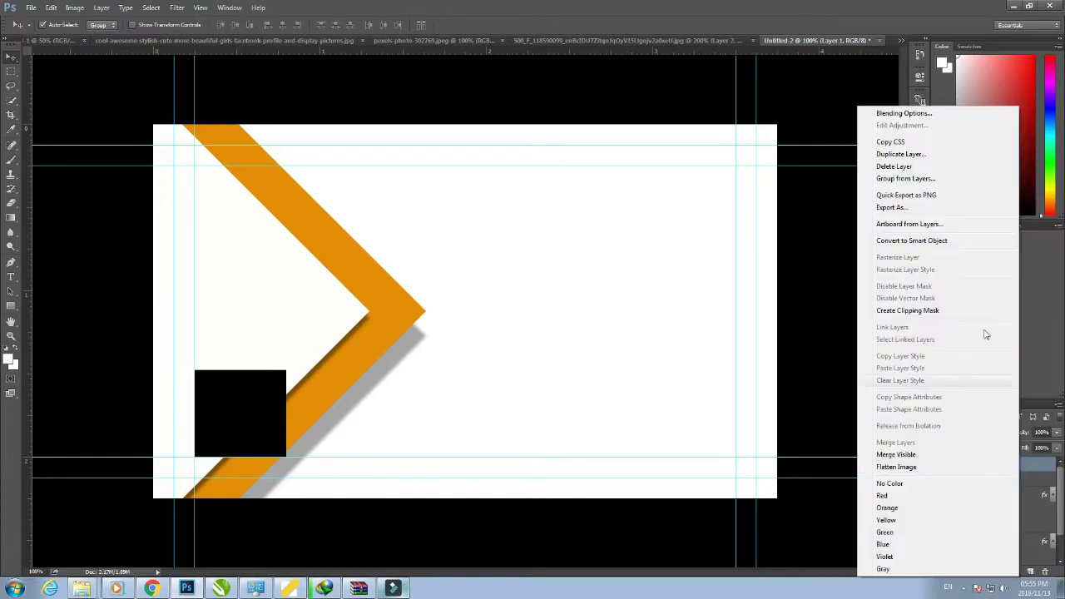
pyautogui.click(947, 241)
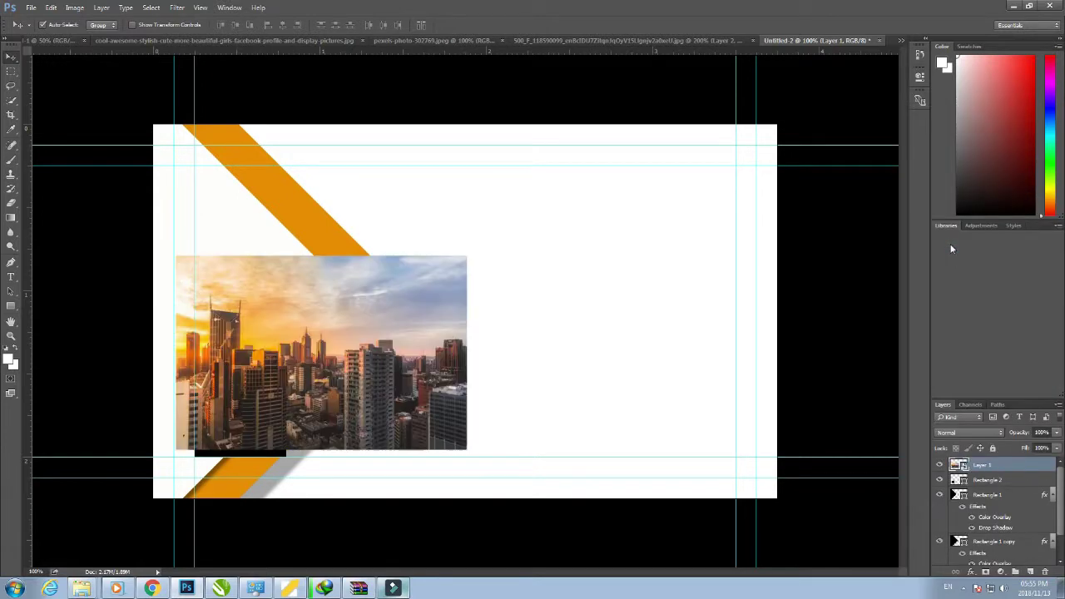
# Step: Enlarge the city photo to about 194% and position it over the left half of the card
pyautogui.moveTo(326, 384); pyautogui.dragTo(206, 258)
pyautogui.hotkey('ctrl', 't')
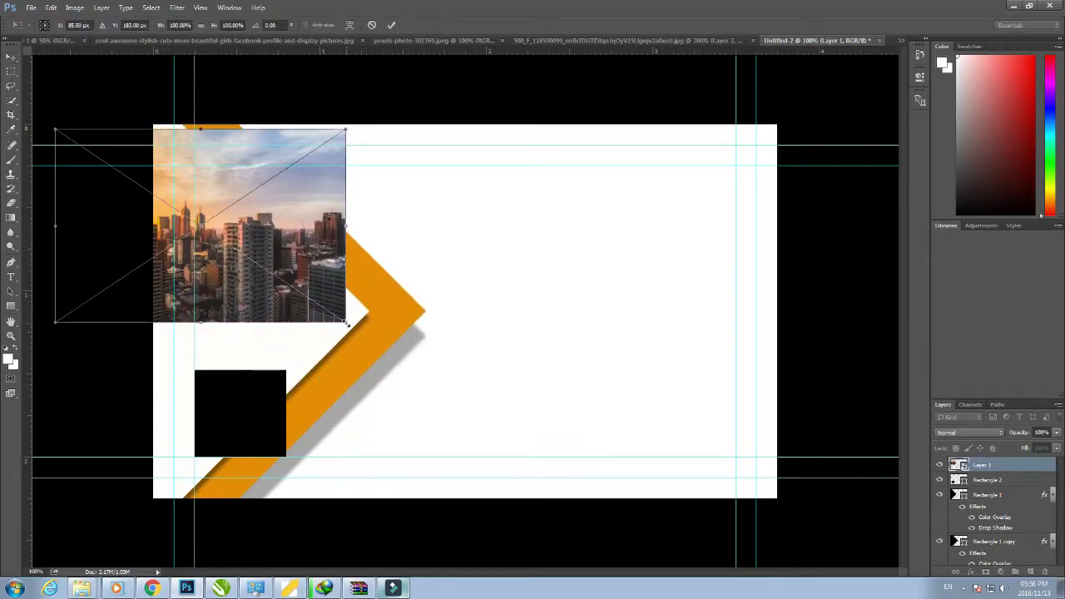
pyautogui.moveTo(347, 325); pyautogui.dragTo(620, 504)
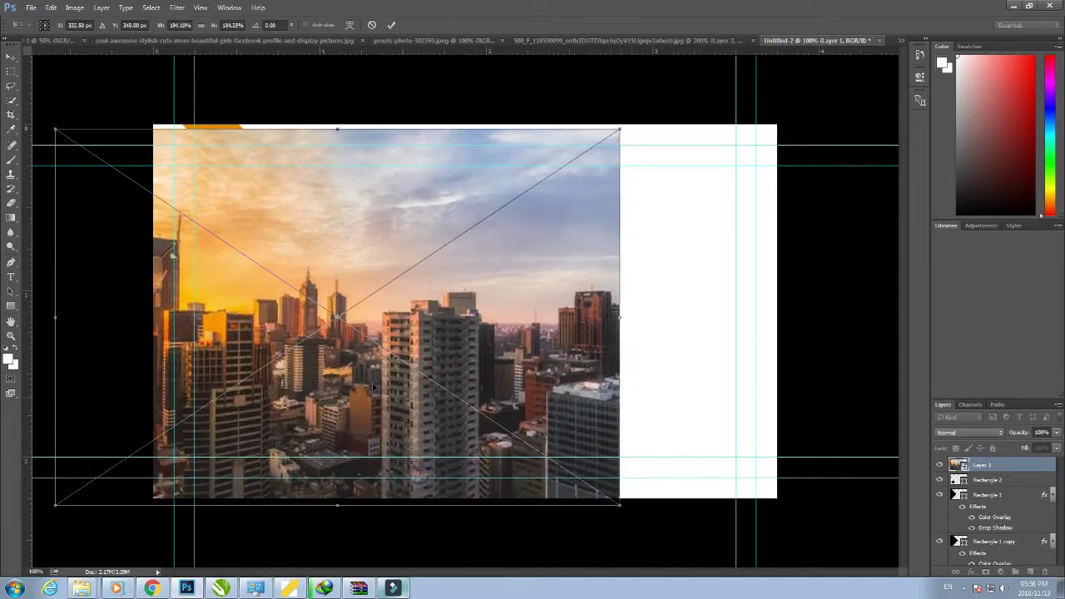
pyautogui.moveTo(373, 388); pyautogui.dragTo(246, 372)
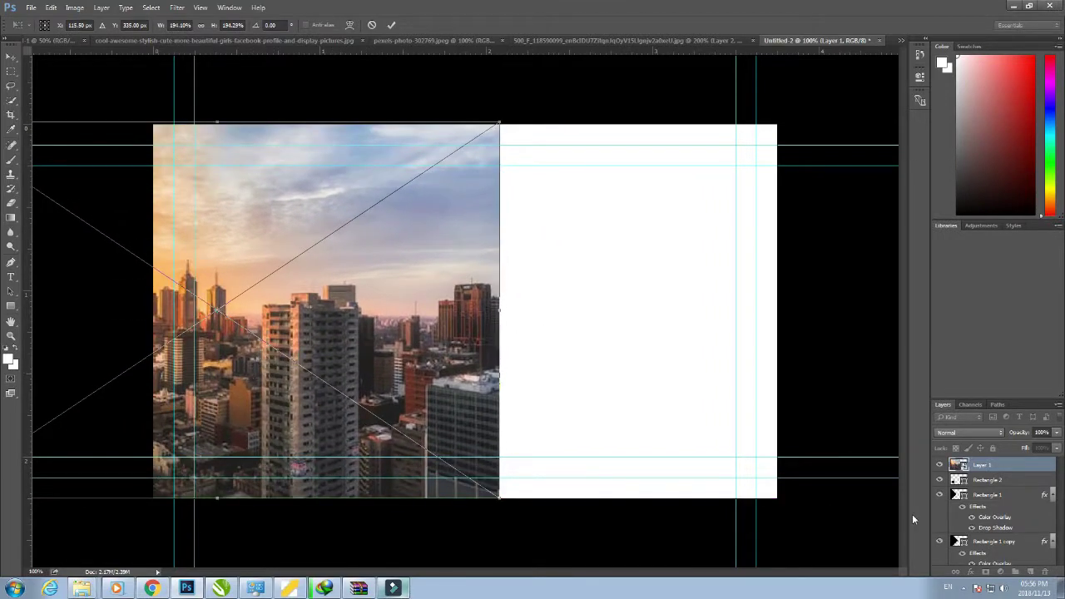
pyautogui.press('Return')
# Step: Scale the city photo down and position it from the card's top edge so it covers the chevron's white inner area
pyautogui.moveTo(386, 356); pyautogui.dragTo(567, 358)
pyautogui.hotkey('ctrl', 't')
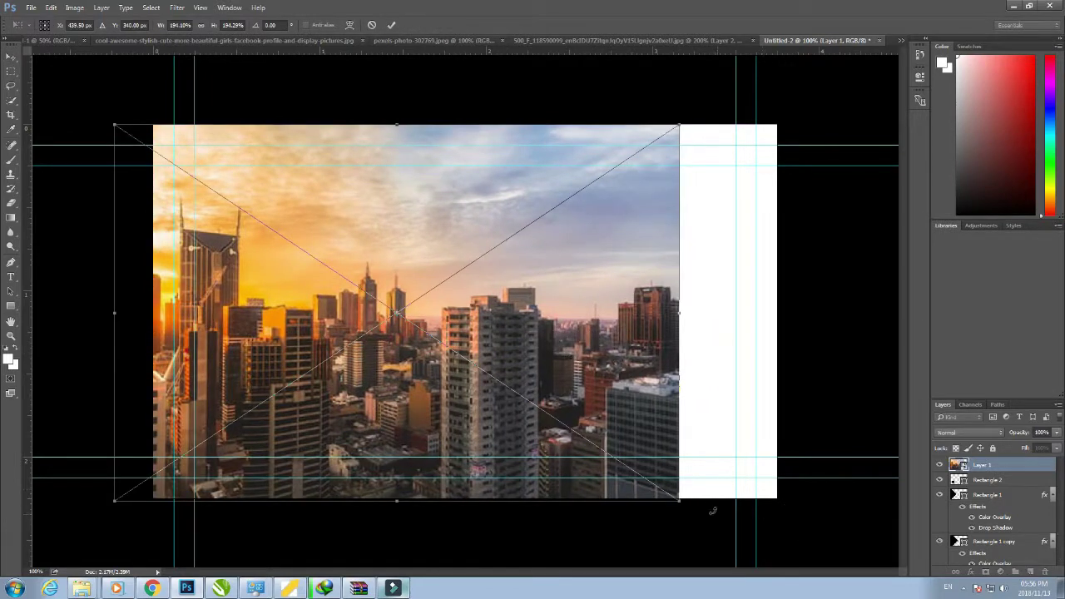
pyautogui.moveTo(679, 500); pyautogui.dragTo(421, 325)
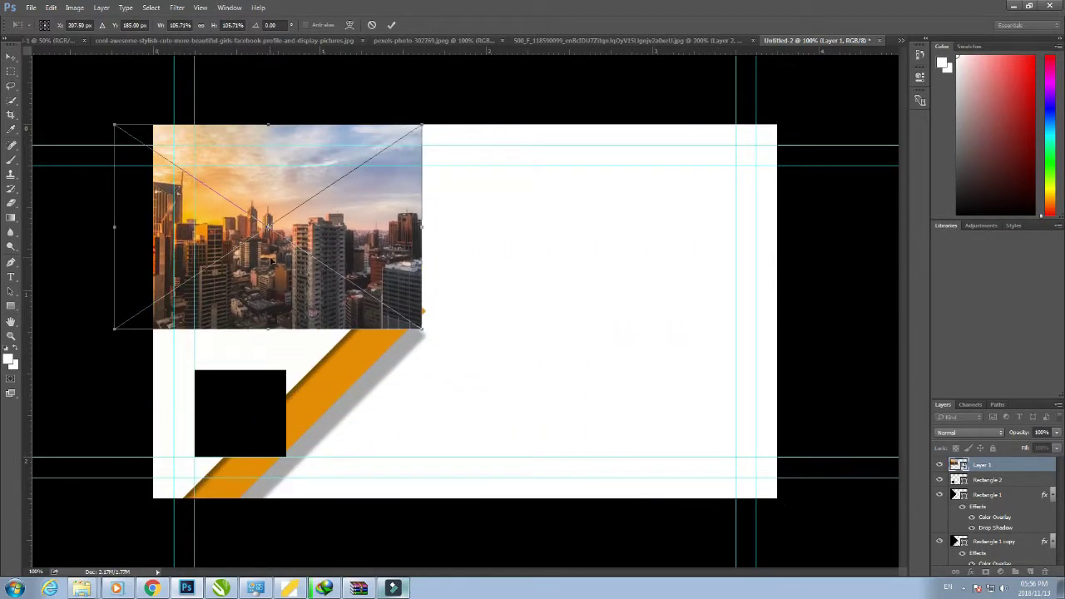
pyautogui.moveTo(297, 229); pyautogui.dragTo(214, 278)
pyautogui.moveTo(342, 371); pyautogui.dragTo(302, 439)
pyautogui.moveTo(383, 217); pyautogui.dragTo(450, 146)
pyautogui.moveTo(366, 292); pyautogui.dragTo(293, 263)
pyautogui.press('Return')
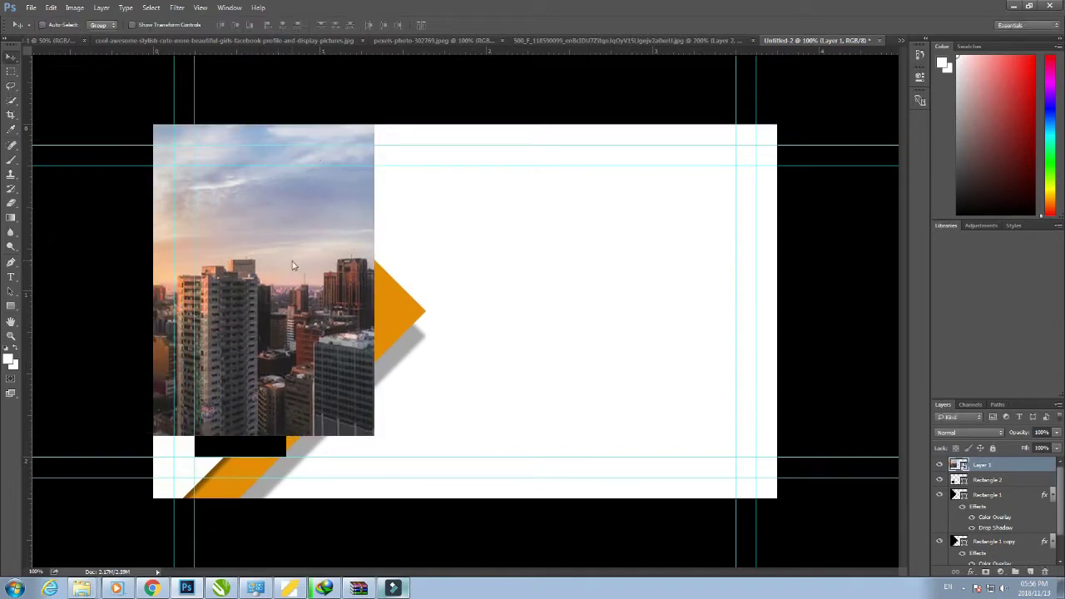
# Step: Move the Rectangle 1 layer above Rectangle 2, directly beneath the city photo, and toggle its visibility to check it
pyautogui.moveTo(984, 497); pyautogui.dragTo(963, 481)
pyautogui.click(940, 480)
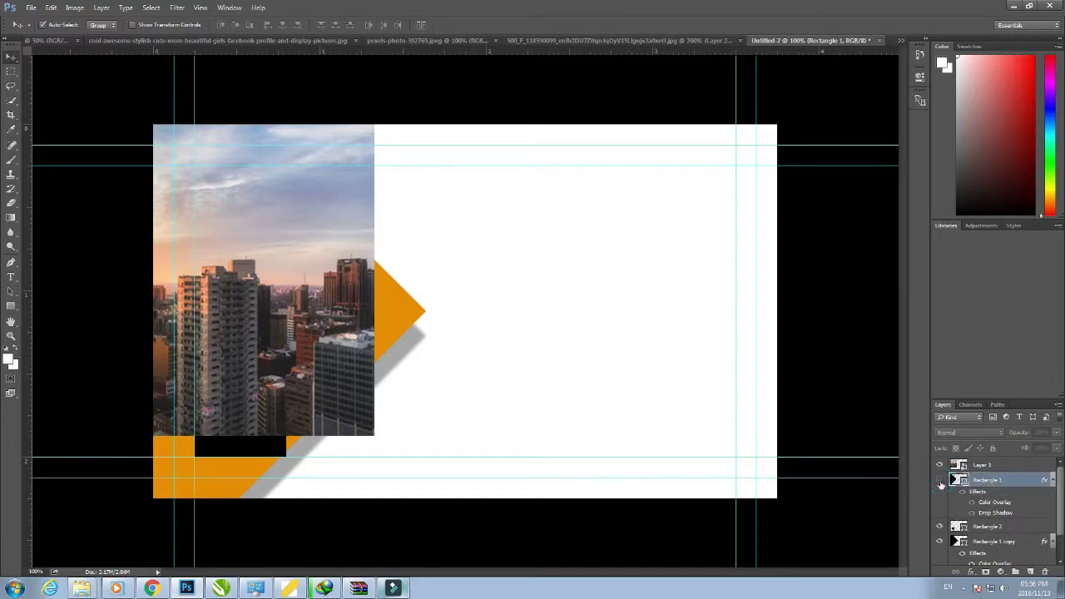
pyautogui.click(940, 481)
# Step: Try to clip the city photo layer to the white Rectangle 1 shape
pyautogui.click(989, 467)
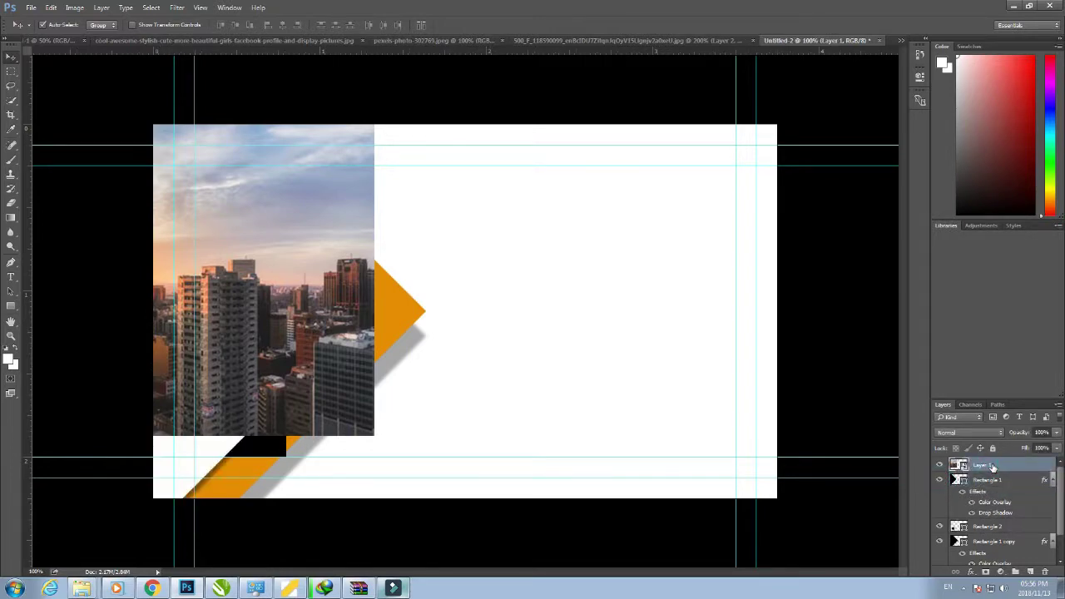
pyautogui.rightClick(988, 468)
pyautogui.click(882, 340)
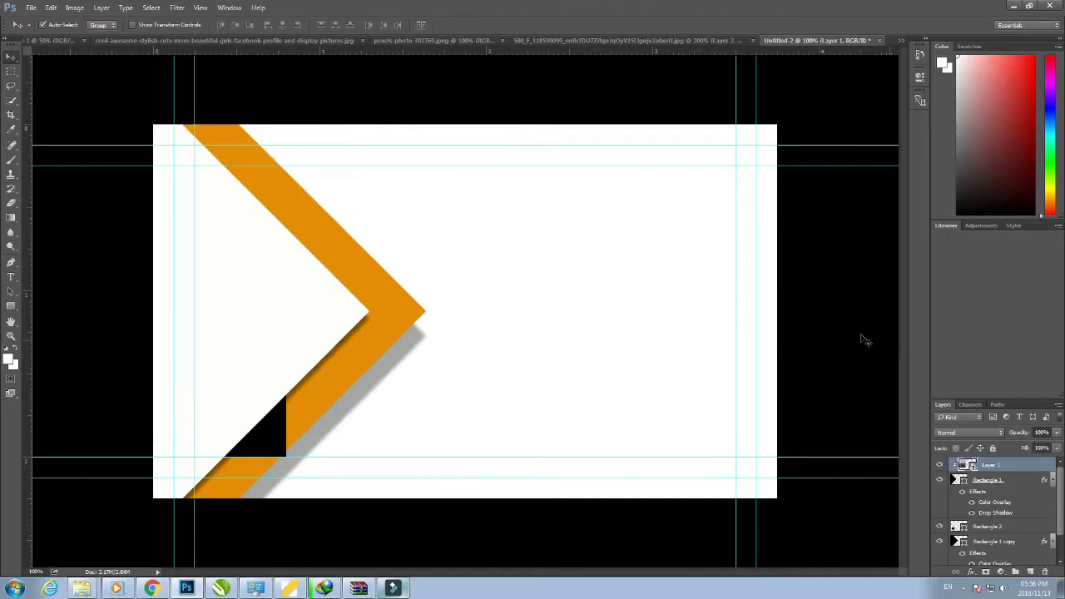
pyautogui.hotkey('ctrl', 'z')
# Step: Try to convert the Rectangle 1 layer to a Smart Object
pyautogui.click(999, 479)
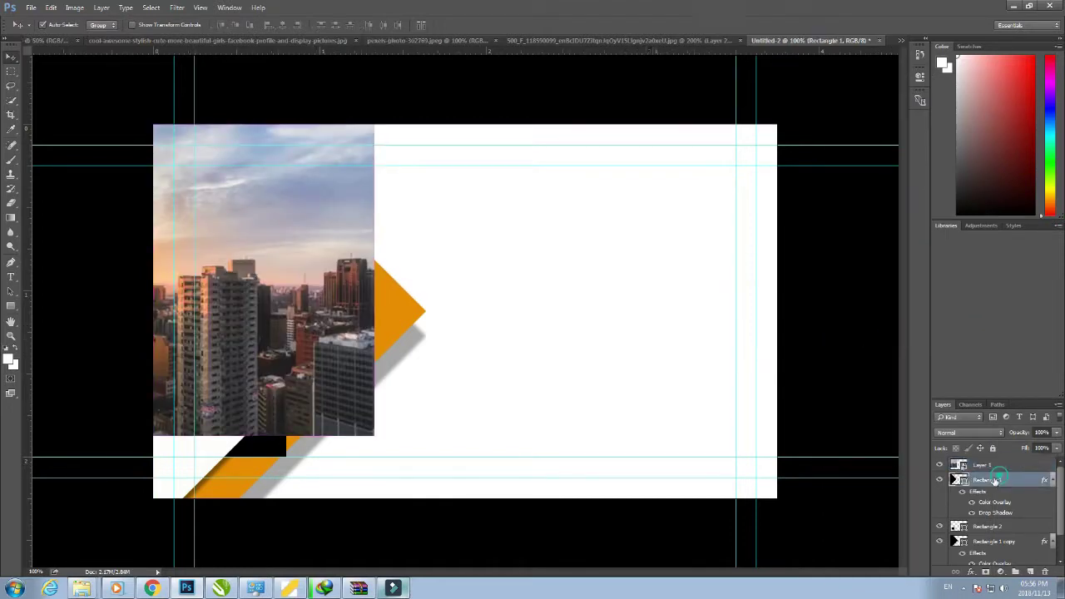
pyautogui.rightClick(963, 481)
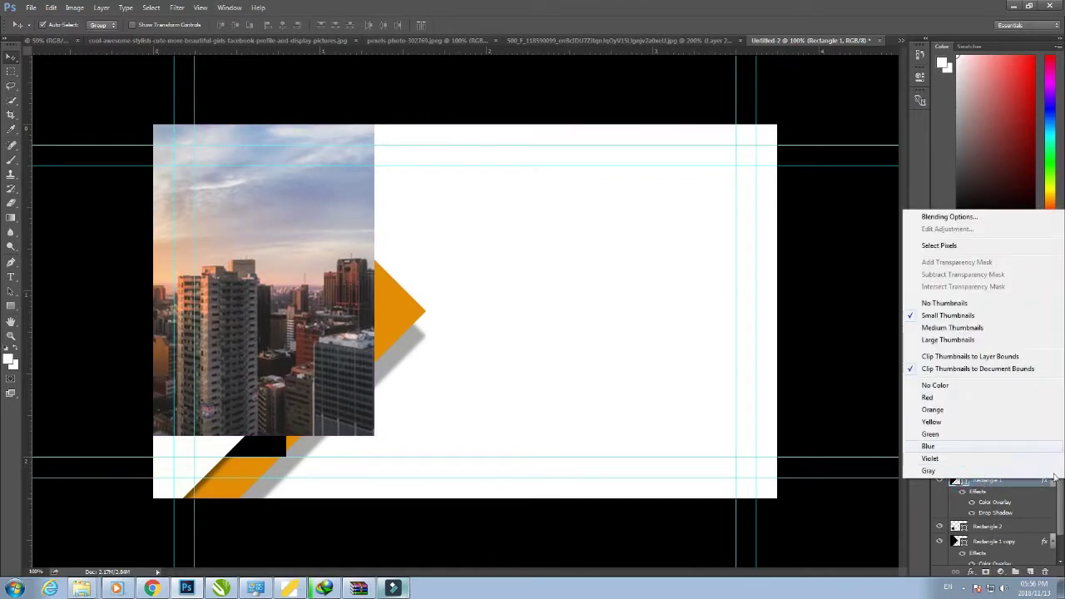
pyautogui.click(1013, 487)
pyautogui.rightClick(1011, 481)
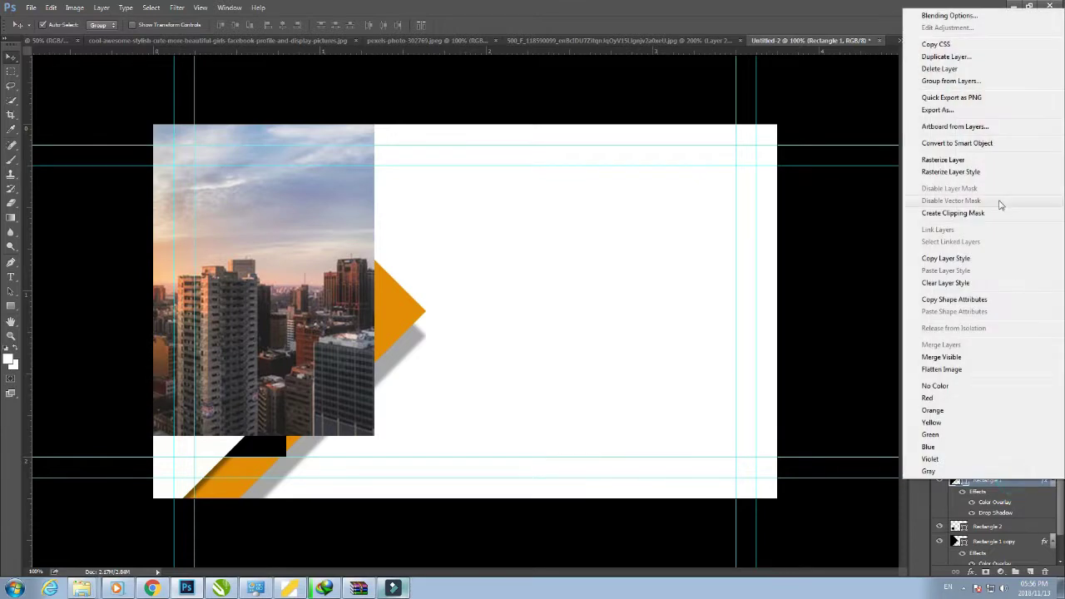
pyautogui.click(956, 143)
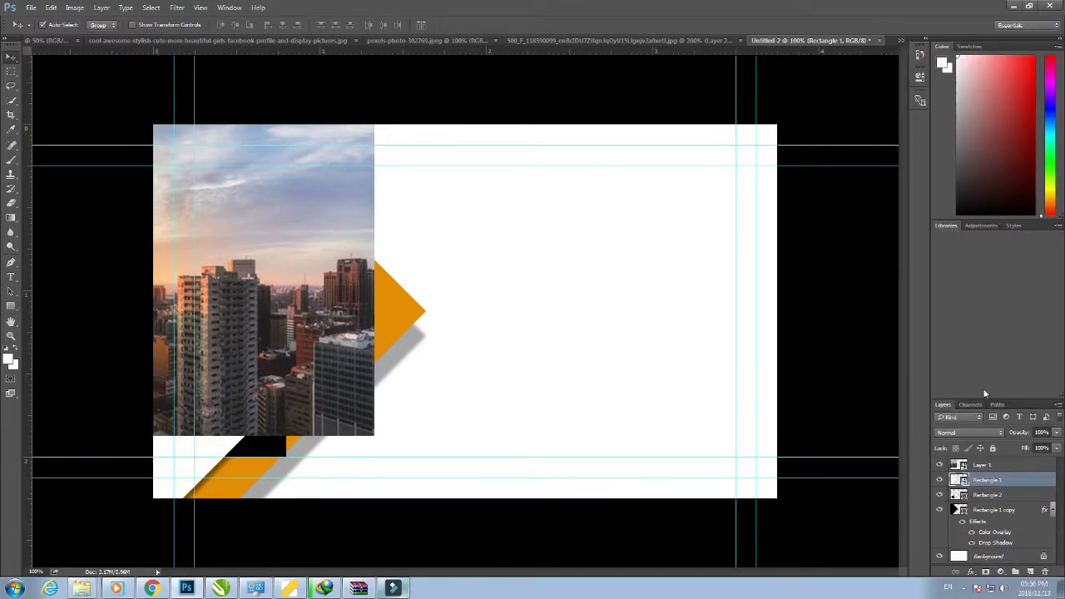
pyautogui.hotkey('ctrl', 'z')
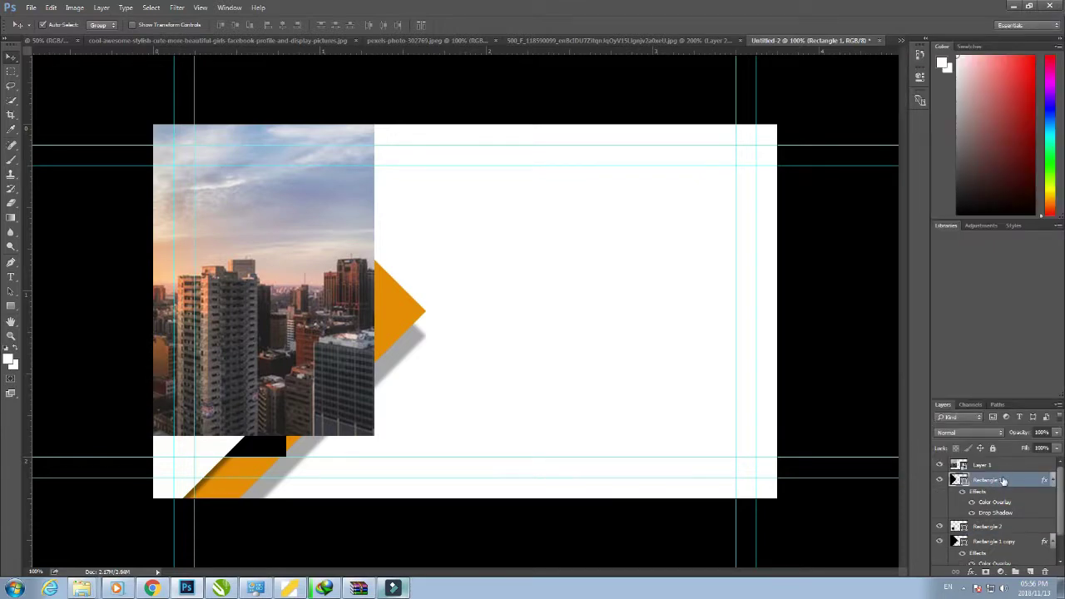
# Step: Convert the Rectangle 1 layer to a Smart Object and clip the city photo to it with a clipping mask
pyautogui.rightClick(1004, 480)
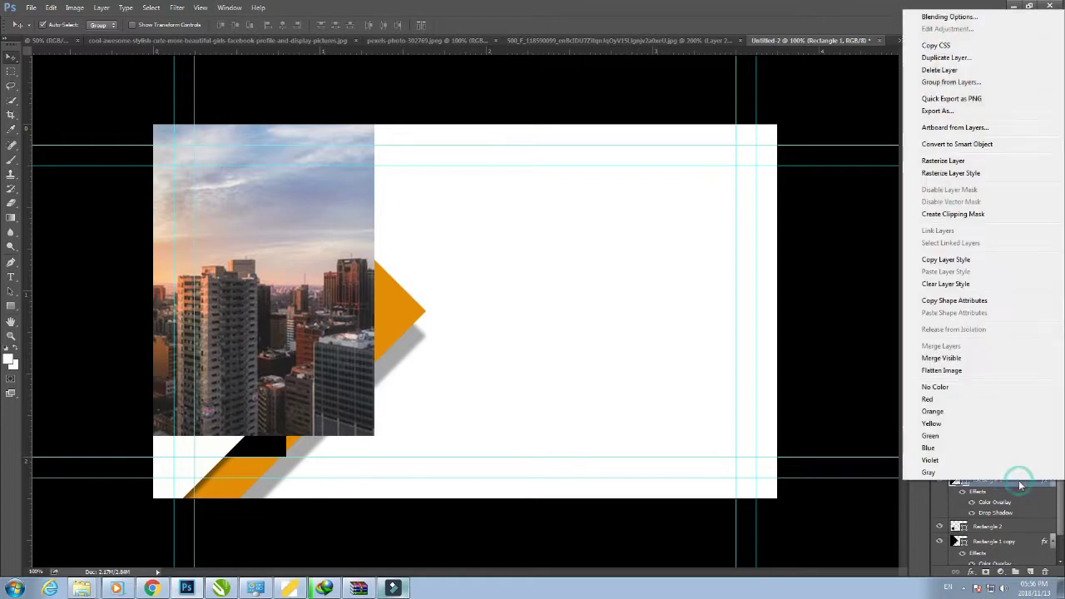
pyautogui.click(991, 146)
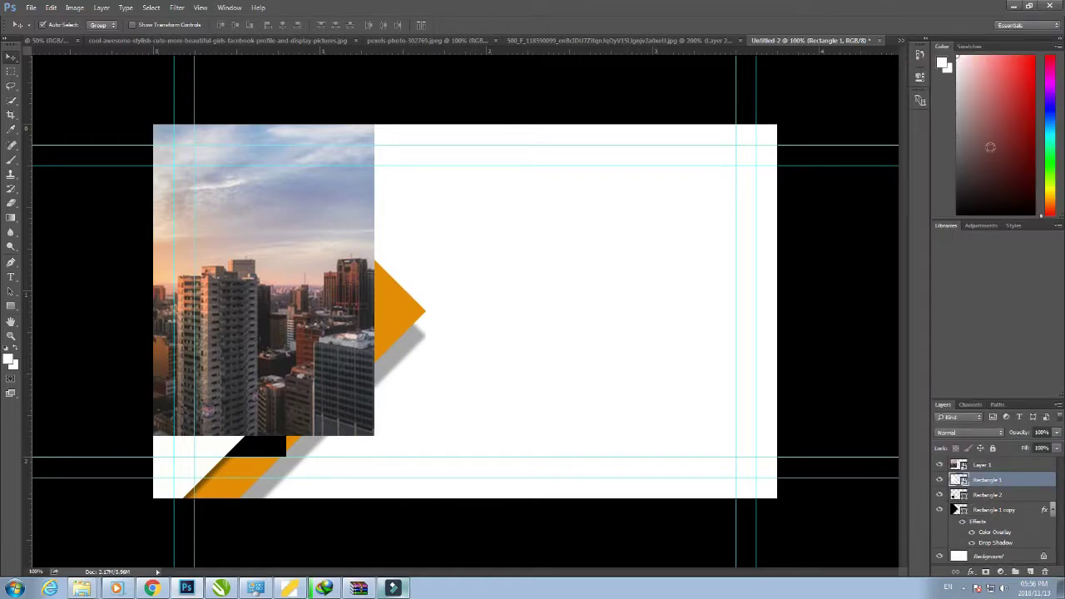
pyautogui.rightClick(1011, 468)
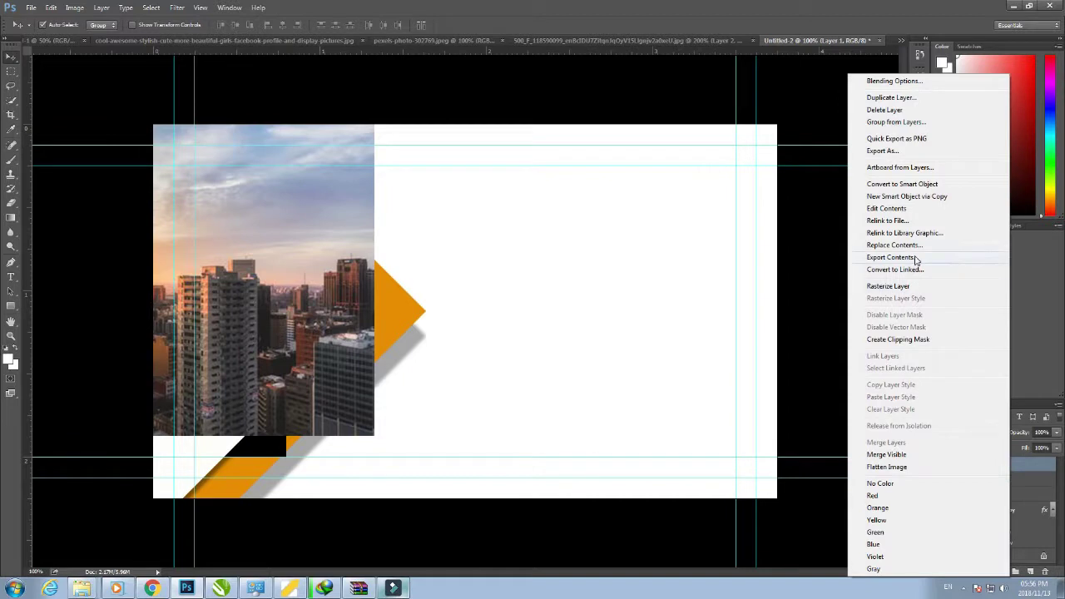
pyautogui.click(895, 340)
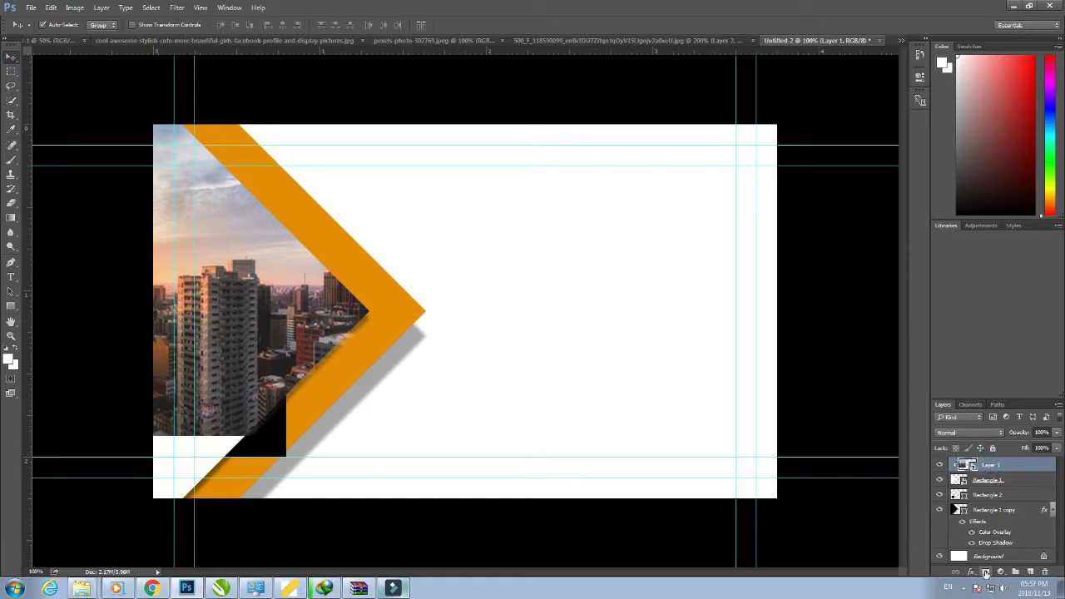
# Step: Add a layer mask to the city photo and fade its lower part into white with a linear black-to-white gradient
pyautogui.click(985, 572)
pyautogui.click(8, 348)
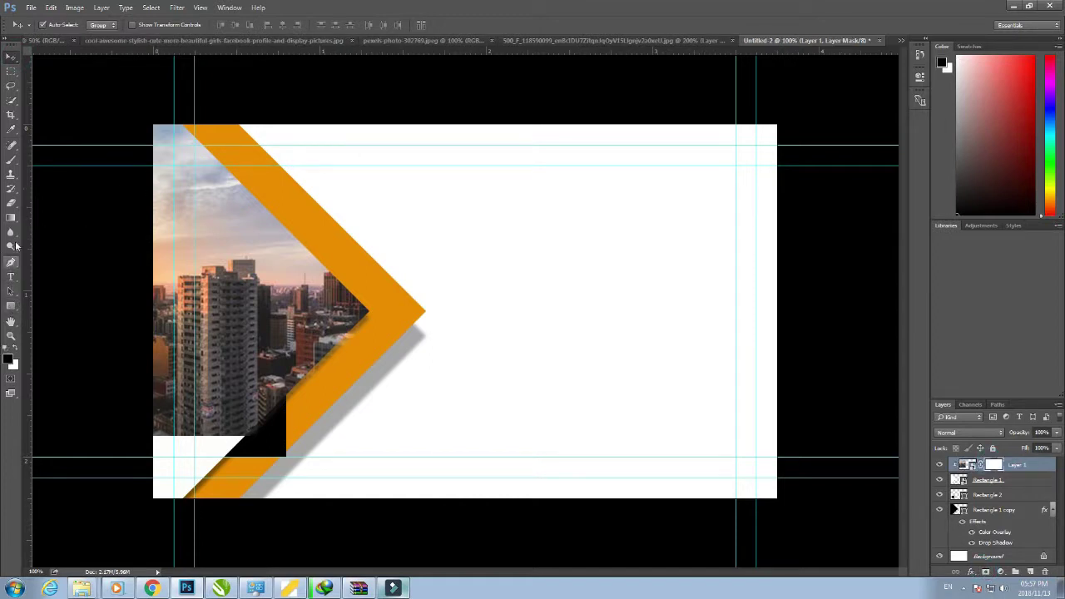
pyautogui.click(11, 218)
pyautogui.moveTo(194, 342); pyautogui.dragTo(206, 450)
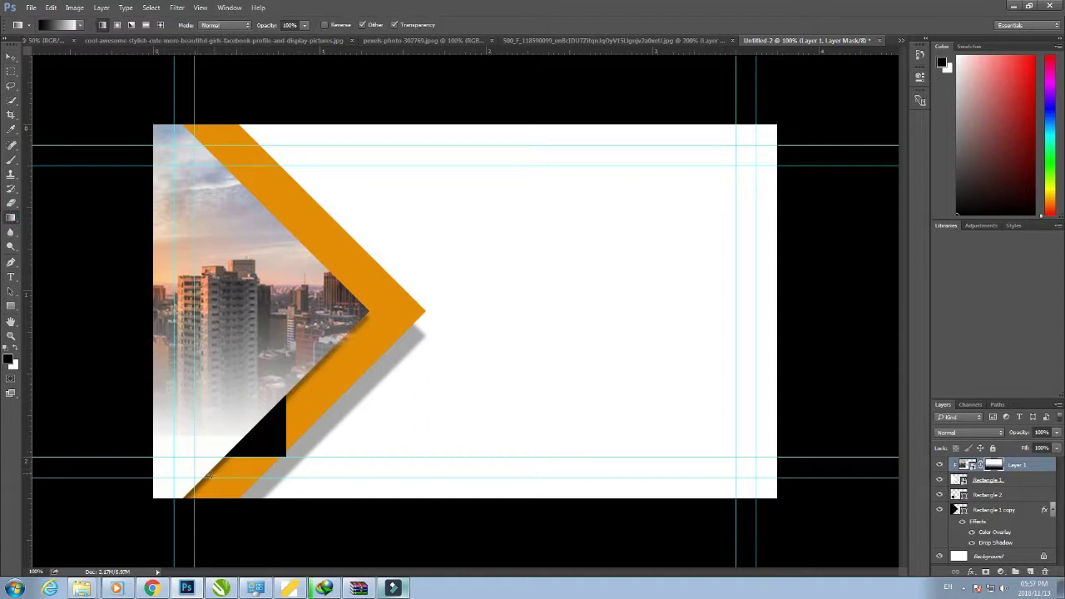
pyautogui.hotkey('ctrl', 'z')
pyautogui.moveTo(214, 457); pyautogui.dragTo(220, 387)
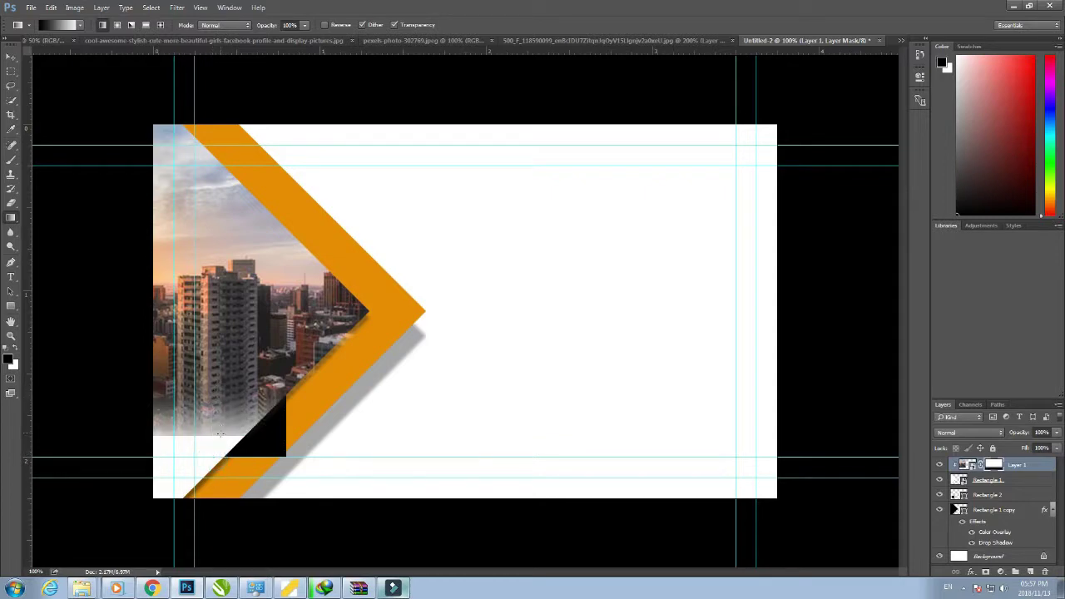
pyautogui.moveTo(213, 455); pyautogui.dragTo(222, 317)
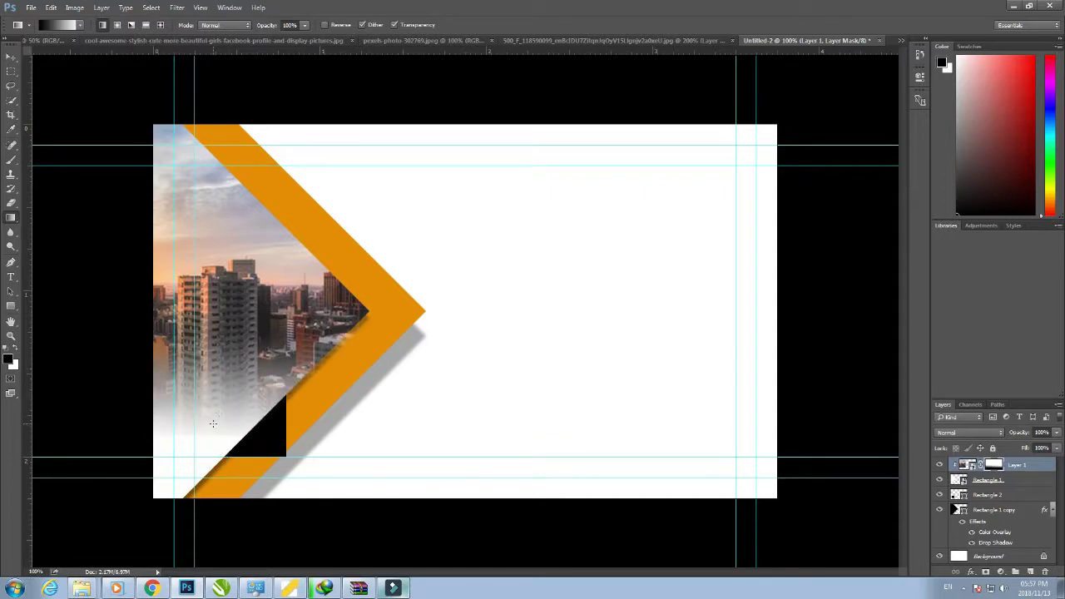
pyautogui.moveTo(213, 397); pyautogui.dragTo(224, 317)
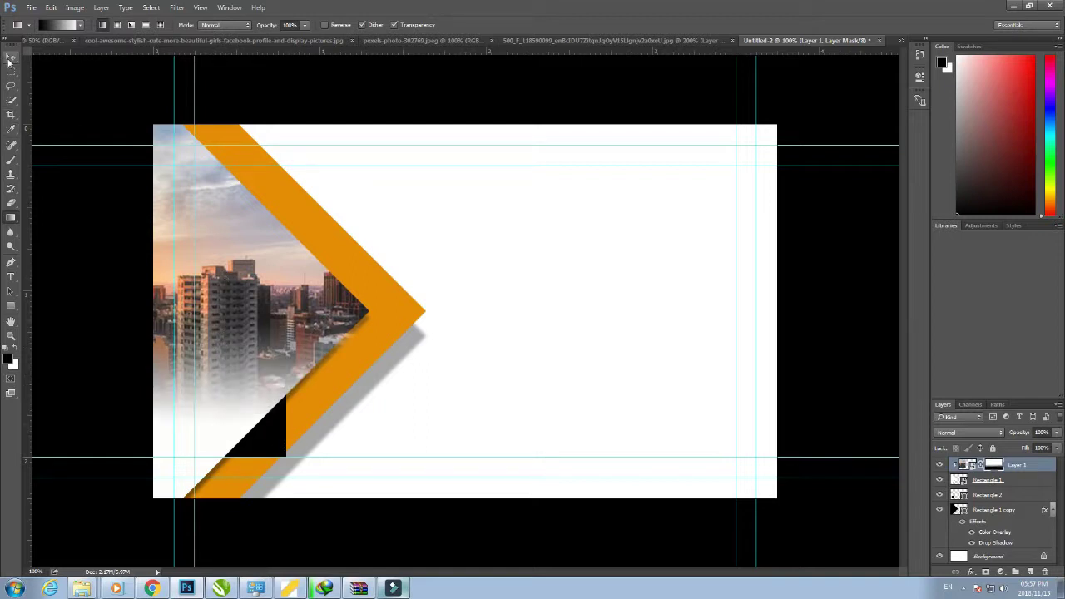
pyautogui.click(8, 59)
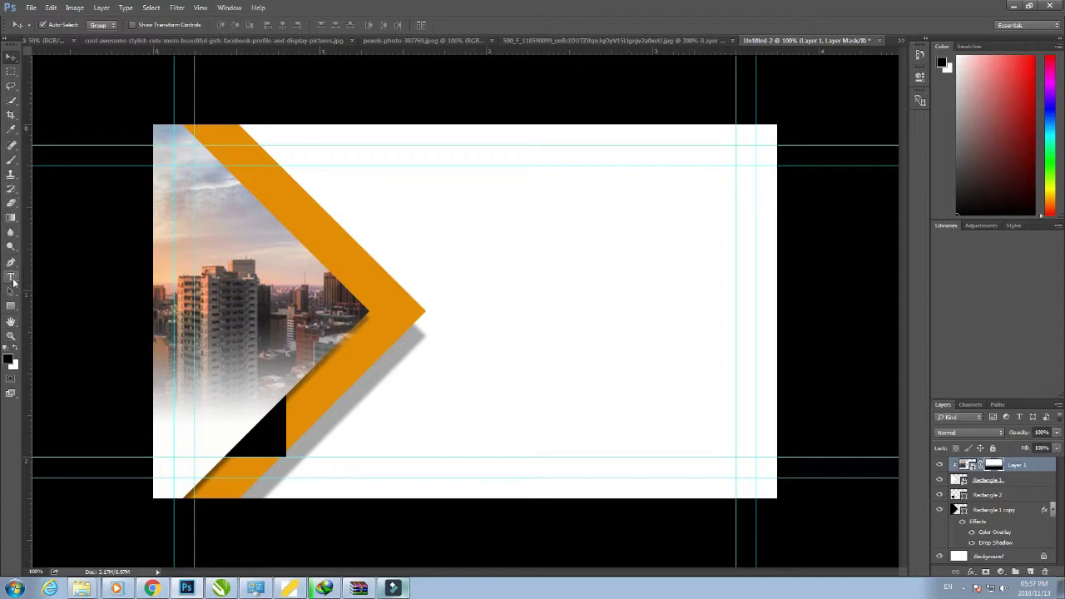
pyautogui.click(12, 247)
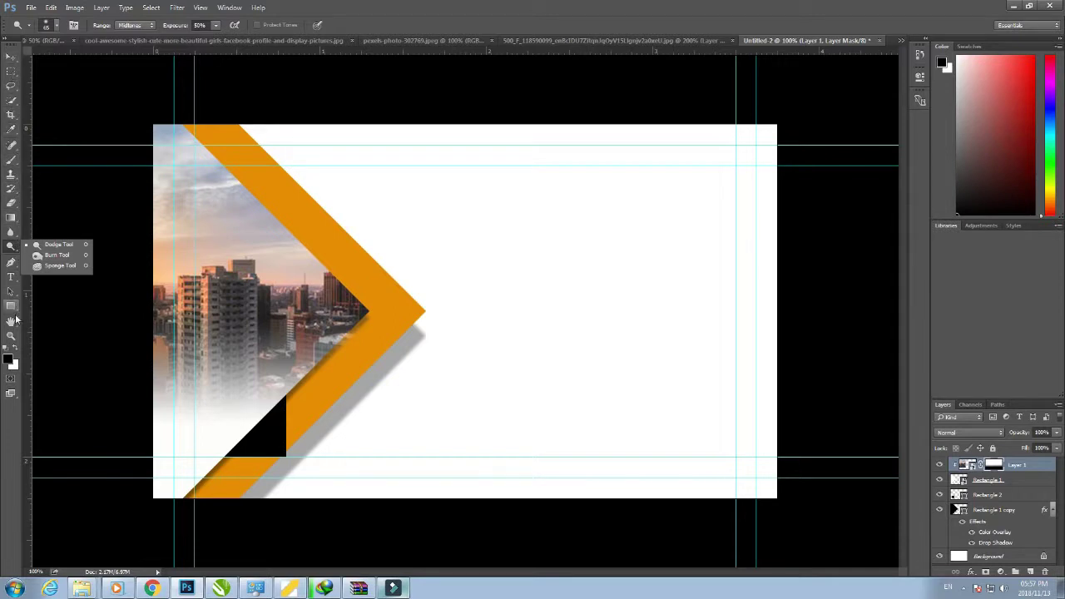
pyautogui.click(971, 573)
pyautogui.click(989, 509)
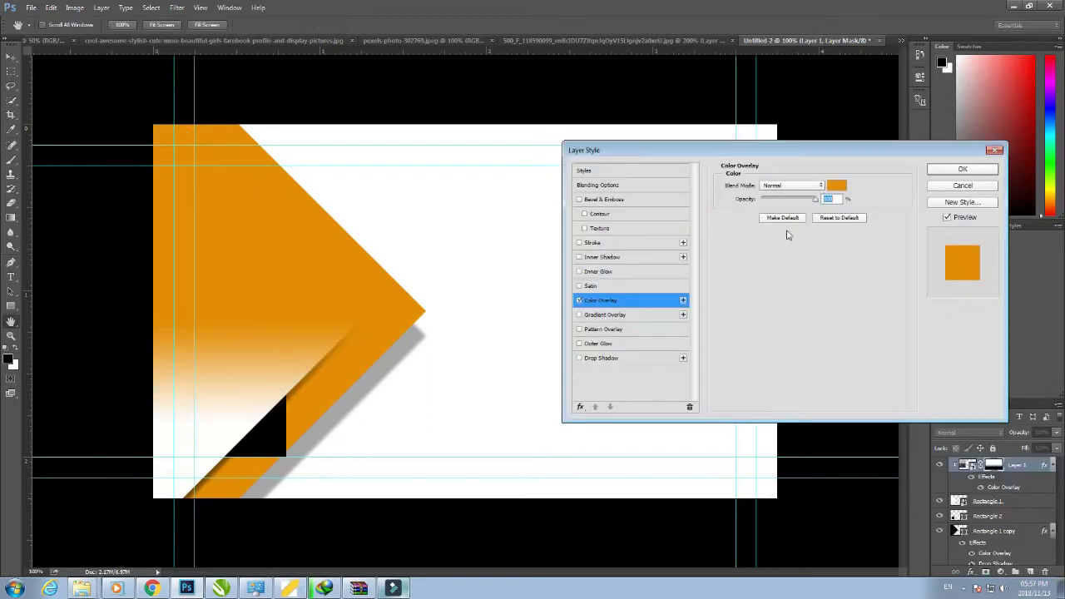
pyautogui.click(994, 152)
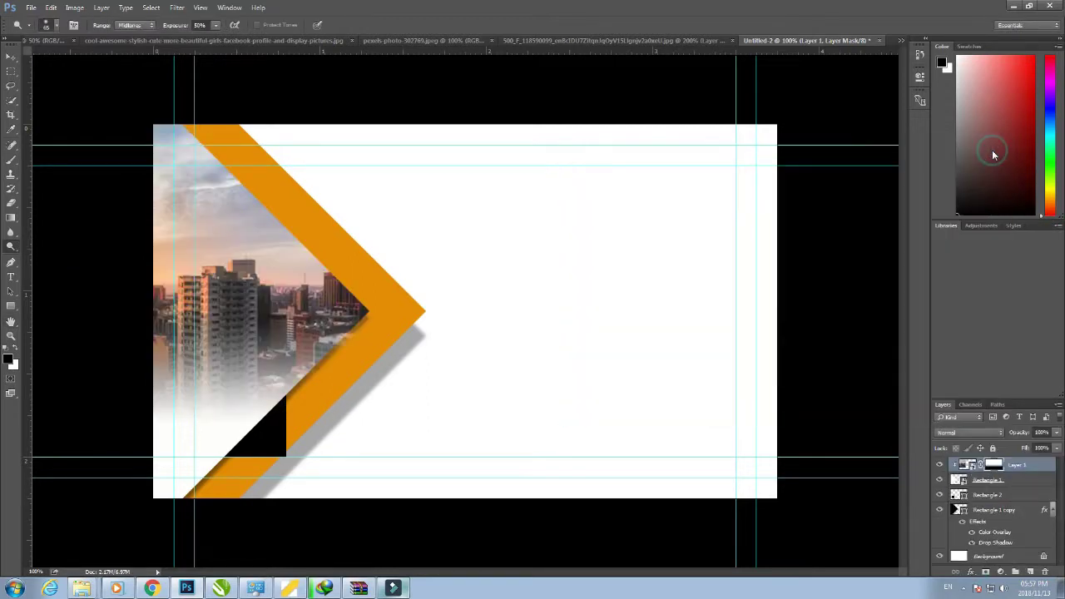
# Step: Move the black square's Rectangle 2 layer above the city photo to the top of the layer stack
pyautogui.click(14, 56)
pyautogui.click(994, 509)
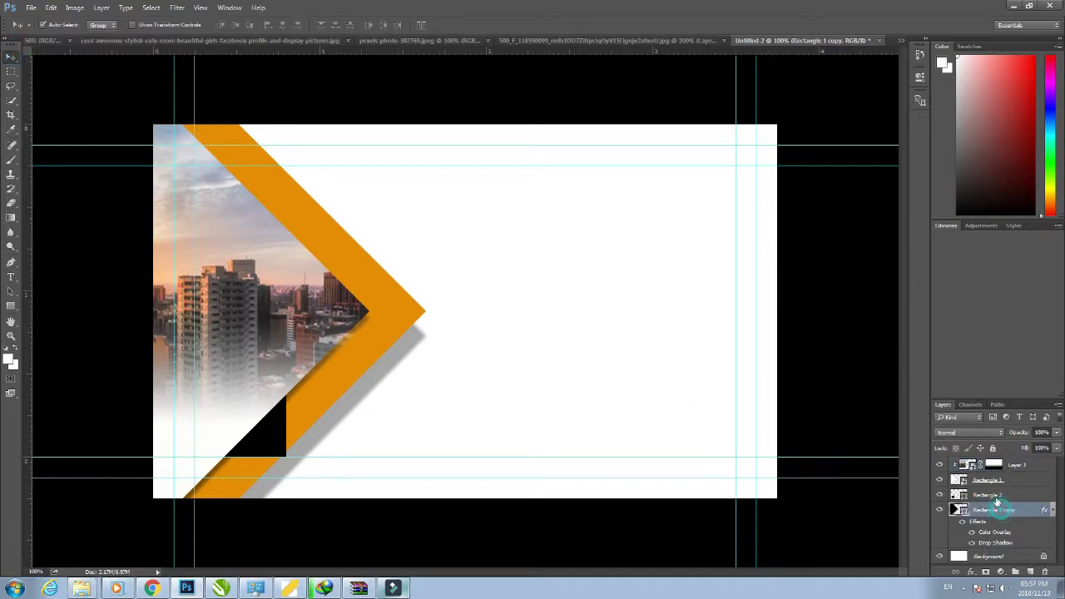
pyautogui.click(996, 495)
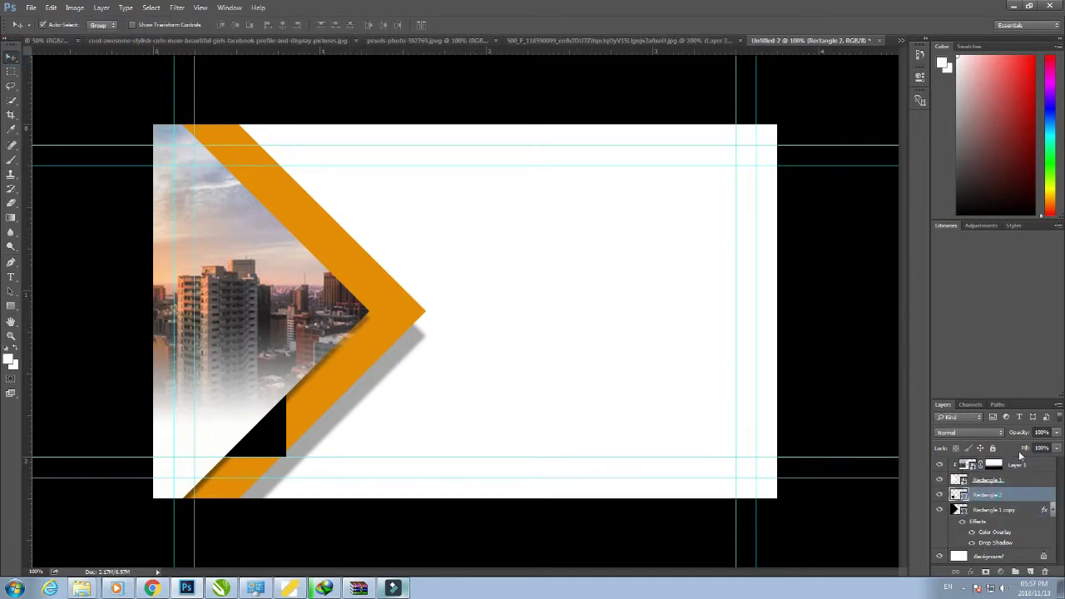
pyautogui.moveTo(1004, 489); pyautogui.dragTo(1010, 458)
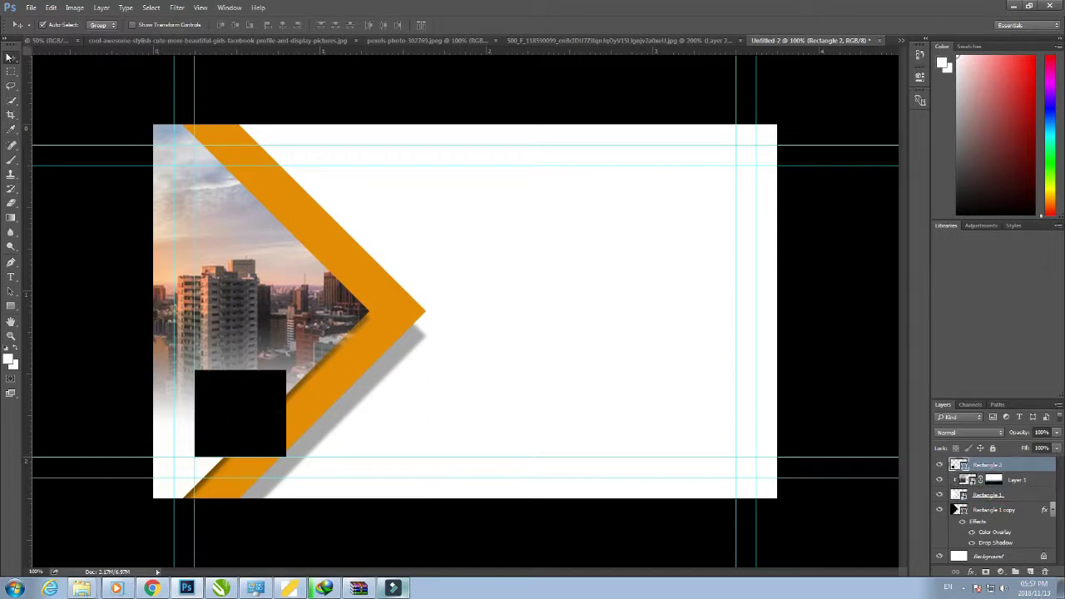
# Step: Bring the portrait picture from its open document into the business card as a new layer and convert it to a Smart Object
pyautogui.click(432, 41)
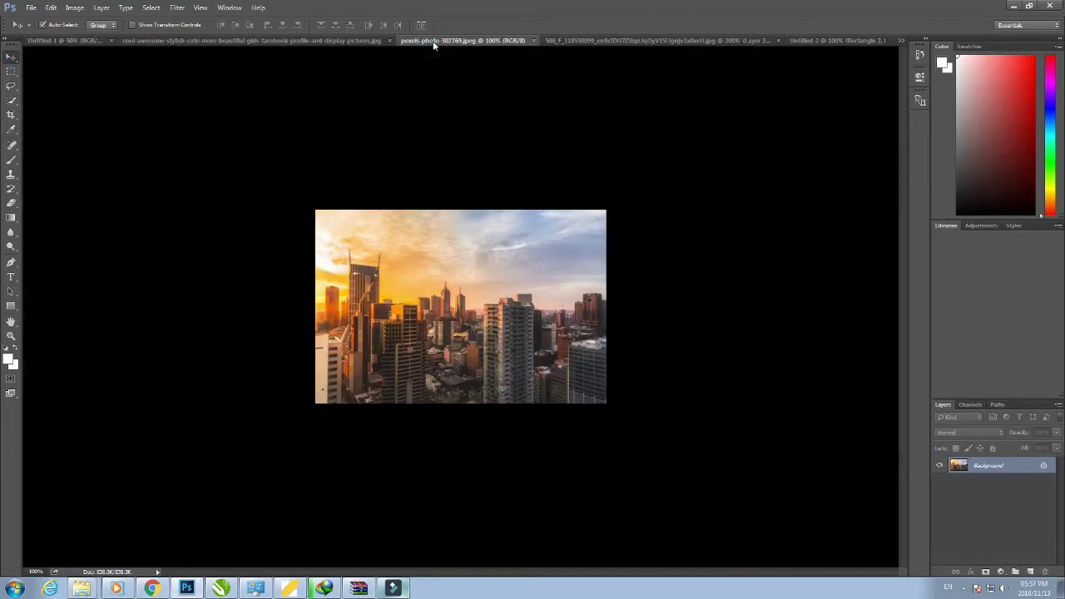
pyautogui.click(346, 39)
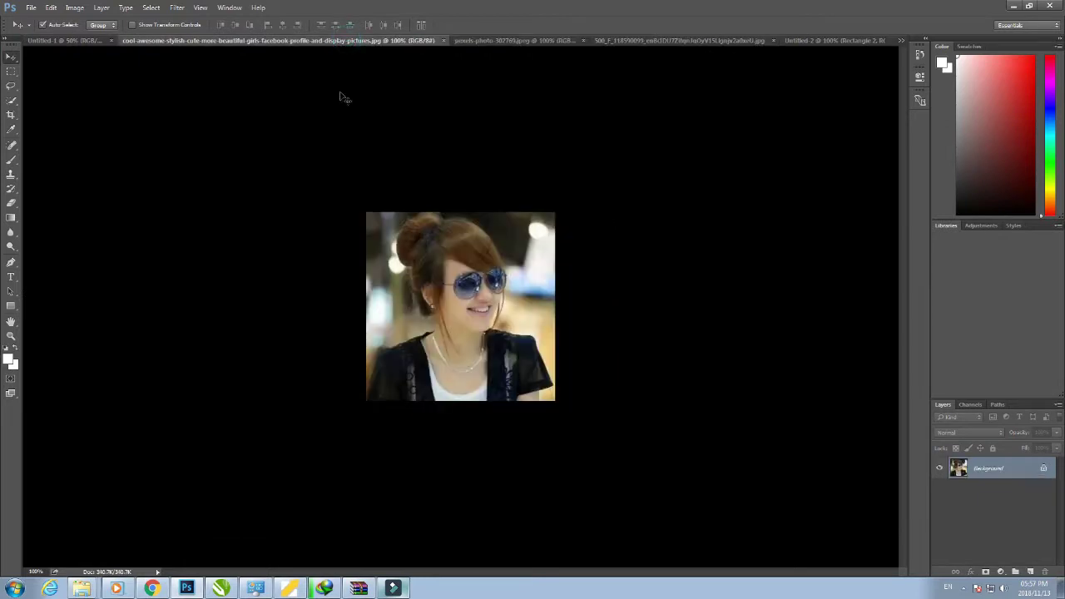
pyautogui.click(816, 40)
pyautogui.moveTo(294, 398); pyautogui.dragTo(296, 397)
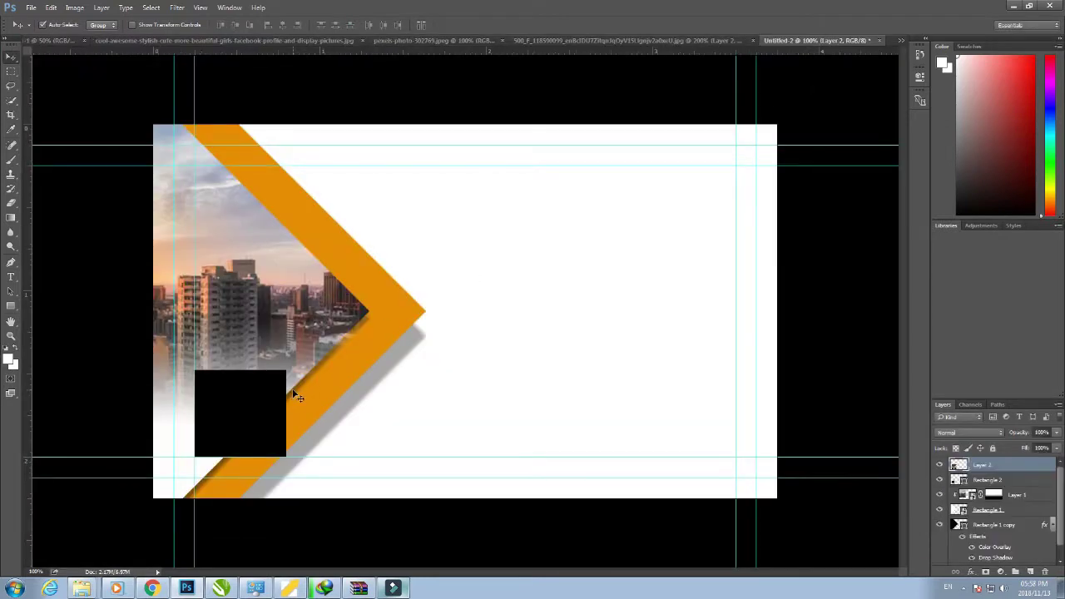
pyautogui.rightClick(1001, 468)
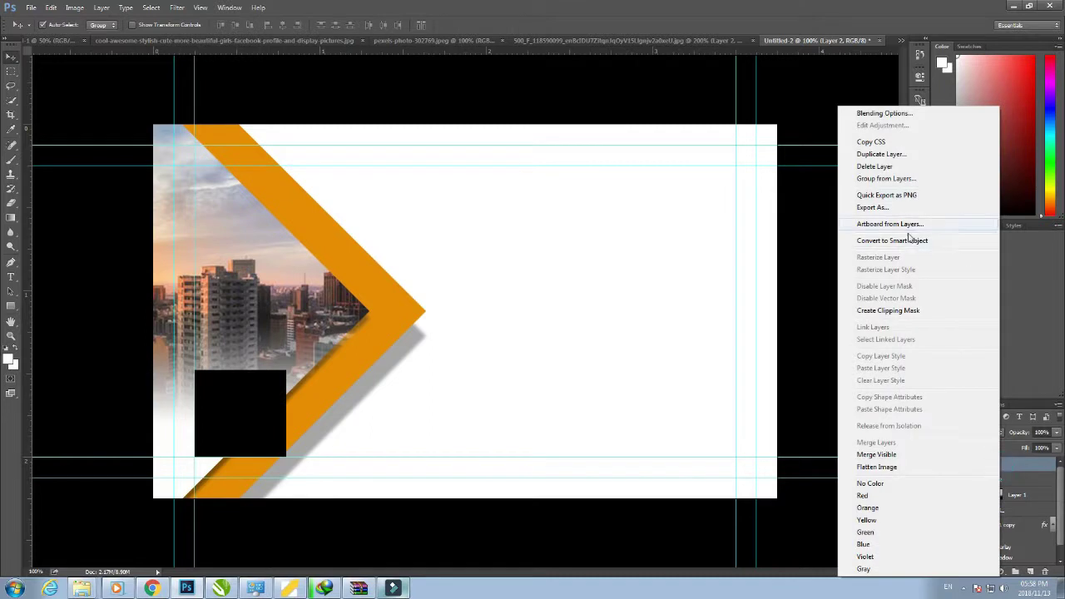
pyautogui.click(903, 241)
# Step: Scale the portrait photo to about 43% and place it inside the black square, leaving a thin black border
pyautogui.moveTo(349, 433); pyautogui.dragTo(376, 381)
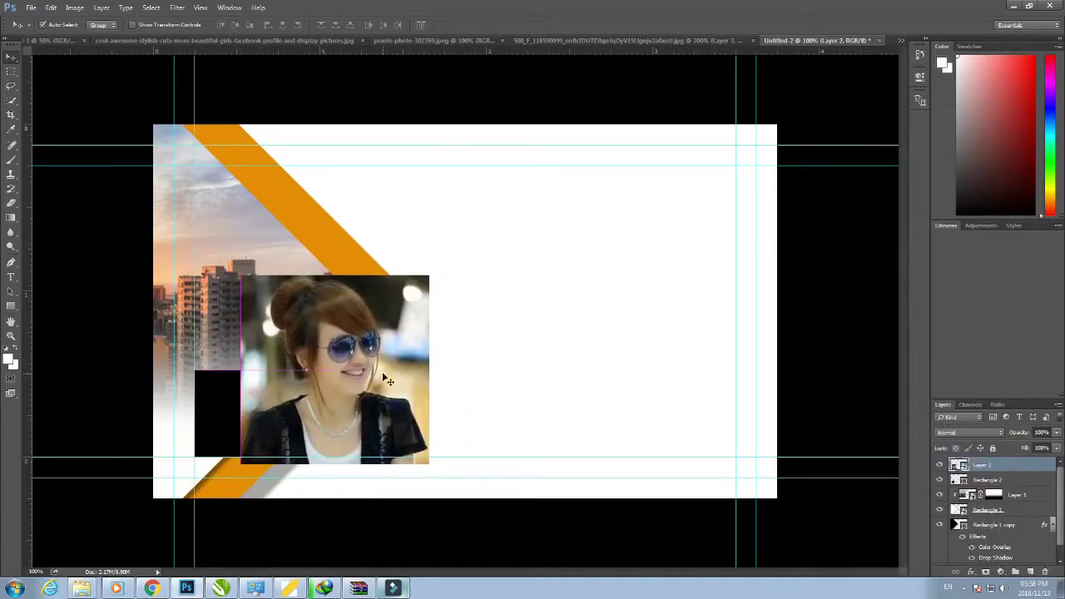
pyautogui.hotkey('ctrl', 't')
pyautogui.moveTo(429, 275); pyautogui.dragTo(322, 385)
pyautogui.moveTo(291, 421); pyautogui.dragTo(252, 411)
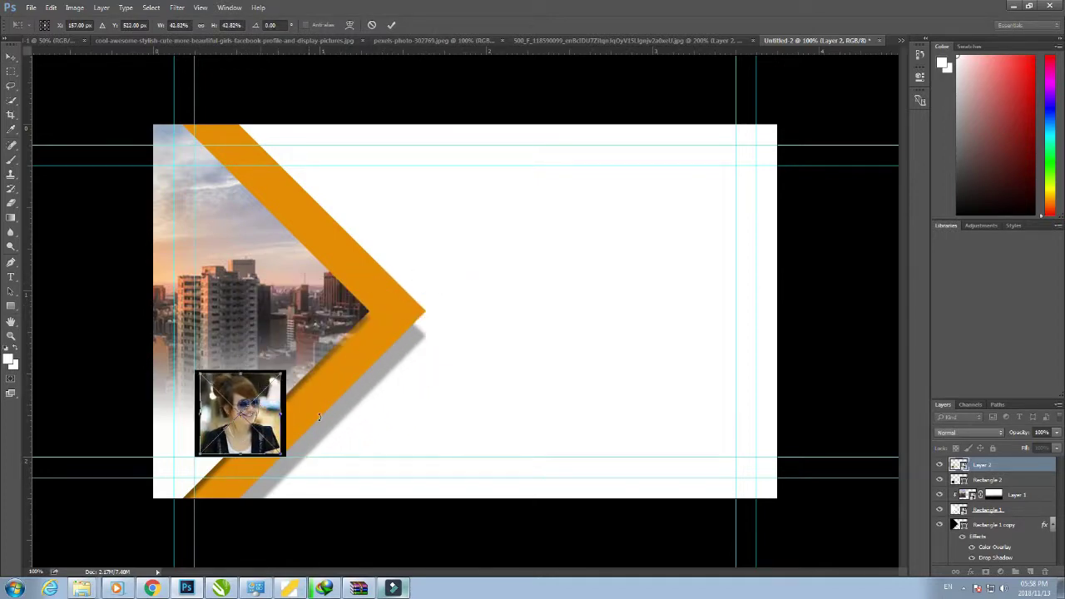
pyautogui.moveTo(283, 414); pyautogui.dragTo(284, 413)
pyautogui.press('Return')
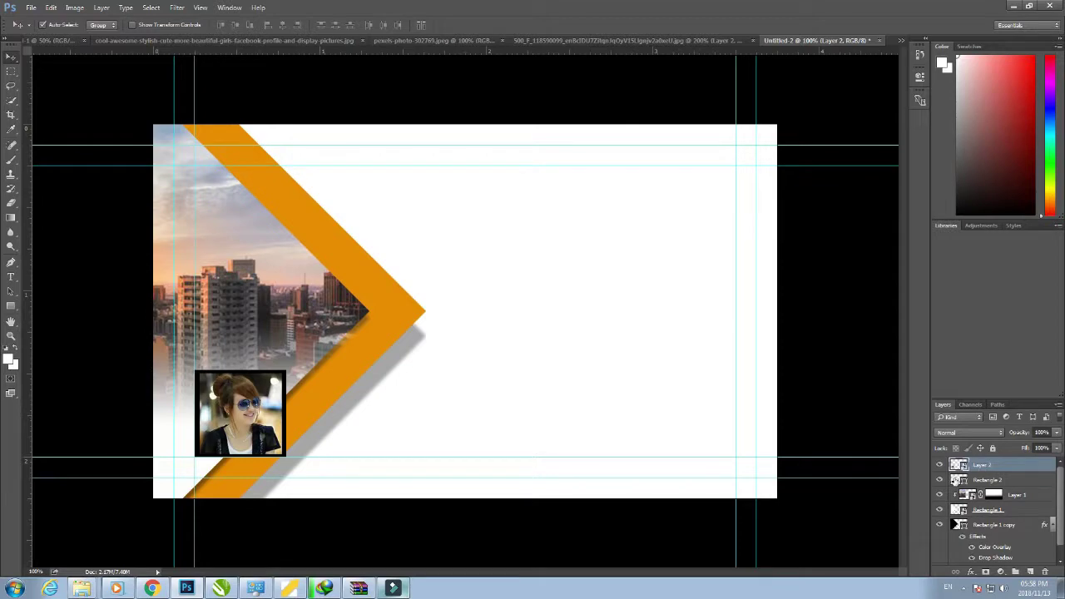
# Step: Apply an orange Color Overlay (RGB 226, 141, 6) to the Rectangle 2 frame behind the portrait
pyautogui.click(958, 481)
pyautogui.click(971, 572)
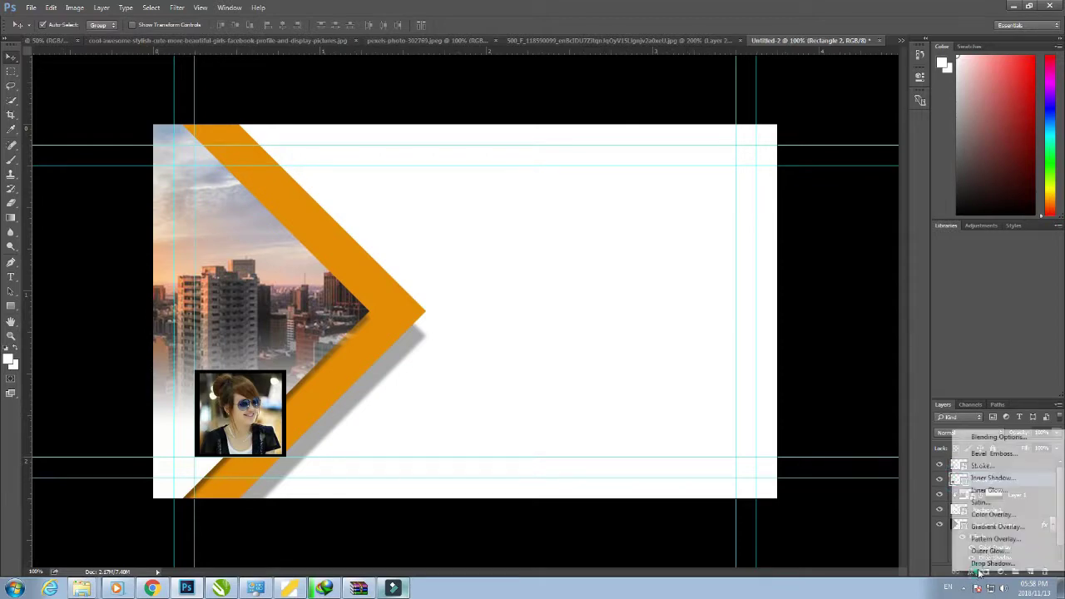
pyautogui.click(997, 515)
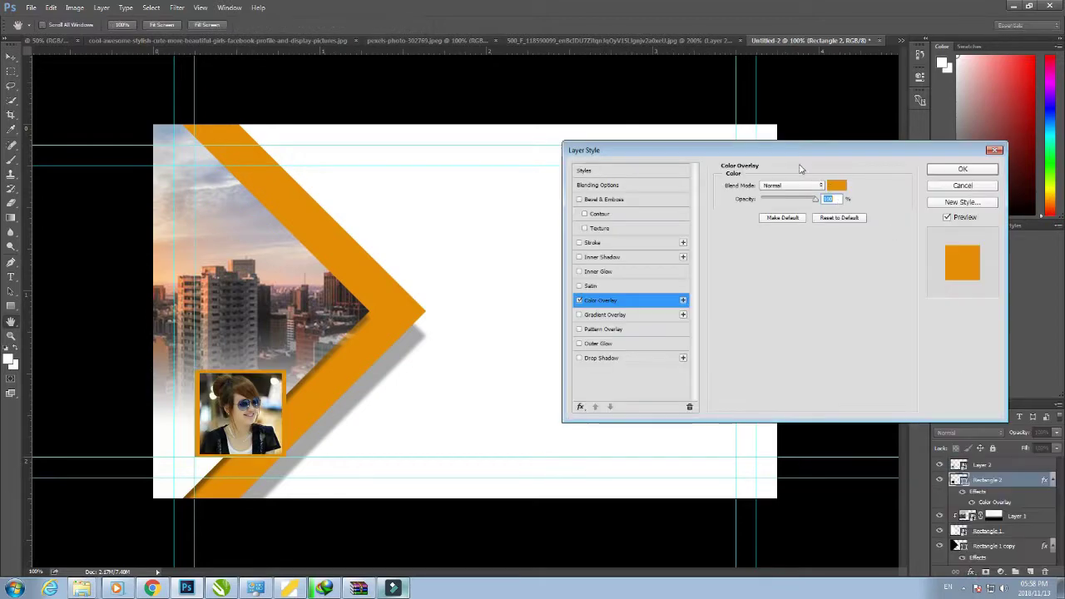
pyautogui.click(839, 187)
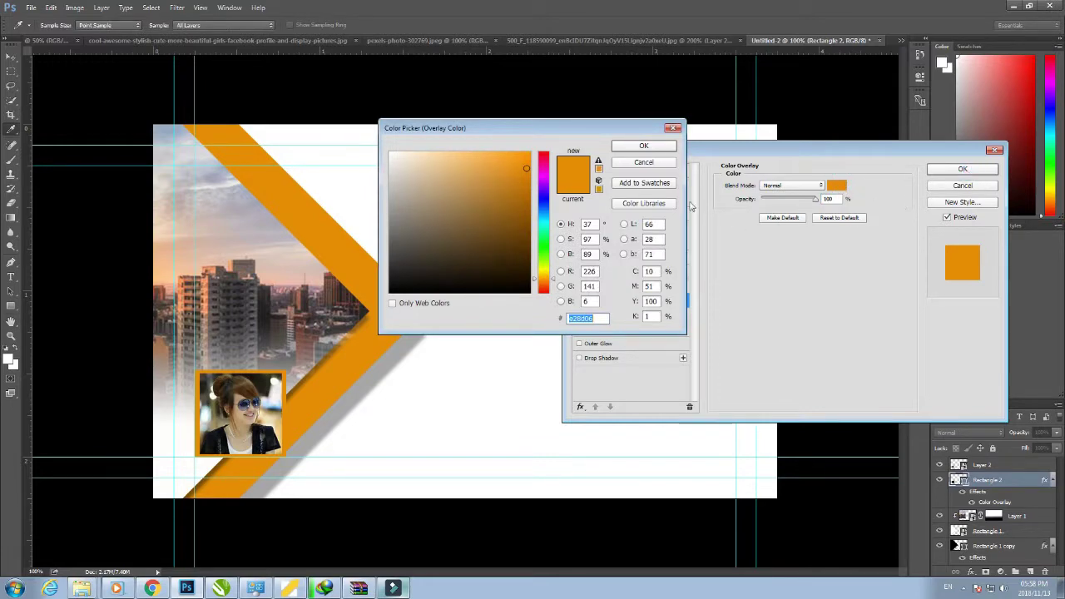
pyautogui.click(642, 146)
# Step: Add a Drop Shadow to the portrait frame with 35% opacity, 7 px size and a shorter distance
pyautogui.click(618, 359)
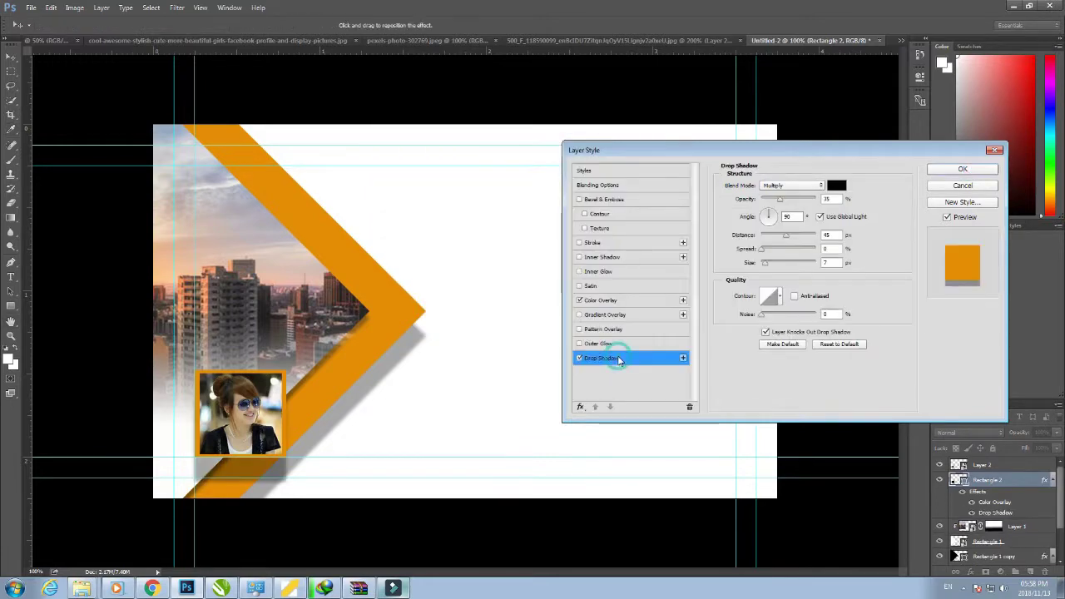
pyautogui.moveTo(784, 239); pyautogui.dragTo(770, 241)
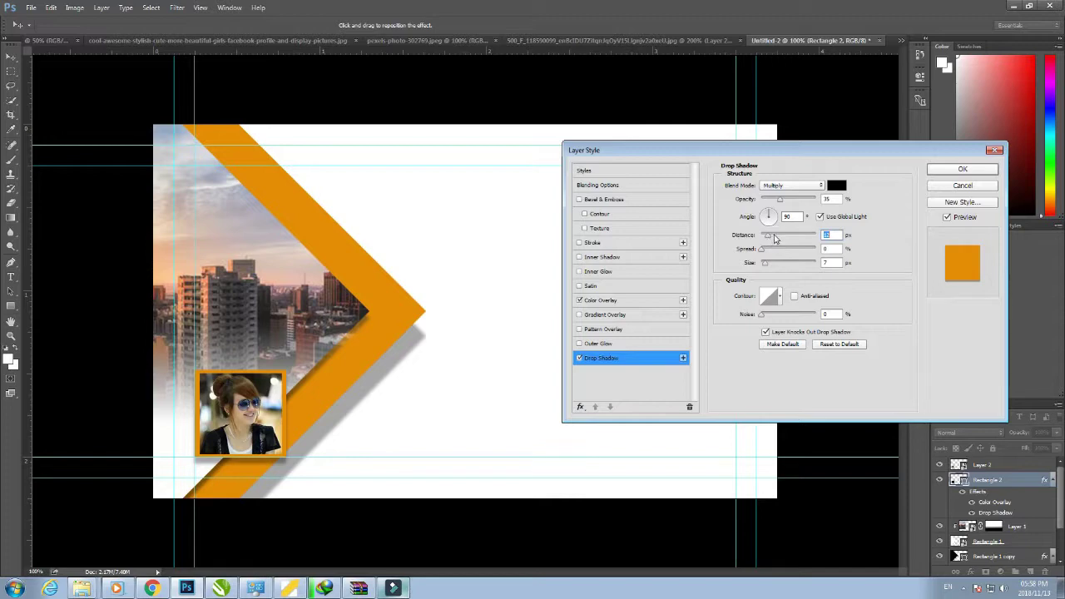
pyautogui.click(963, 171)
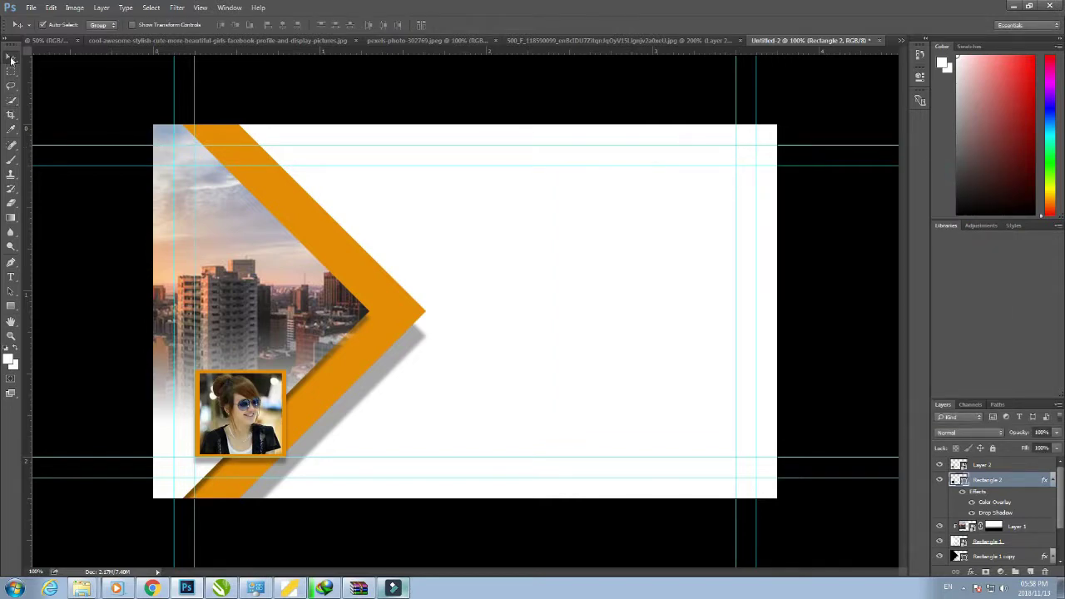
# Step: Bring the phone, envelope, handset and QR code layers from the icon document into the business card
pyautogui.click(585, 41)
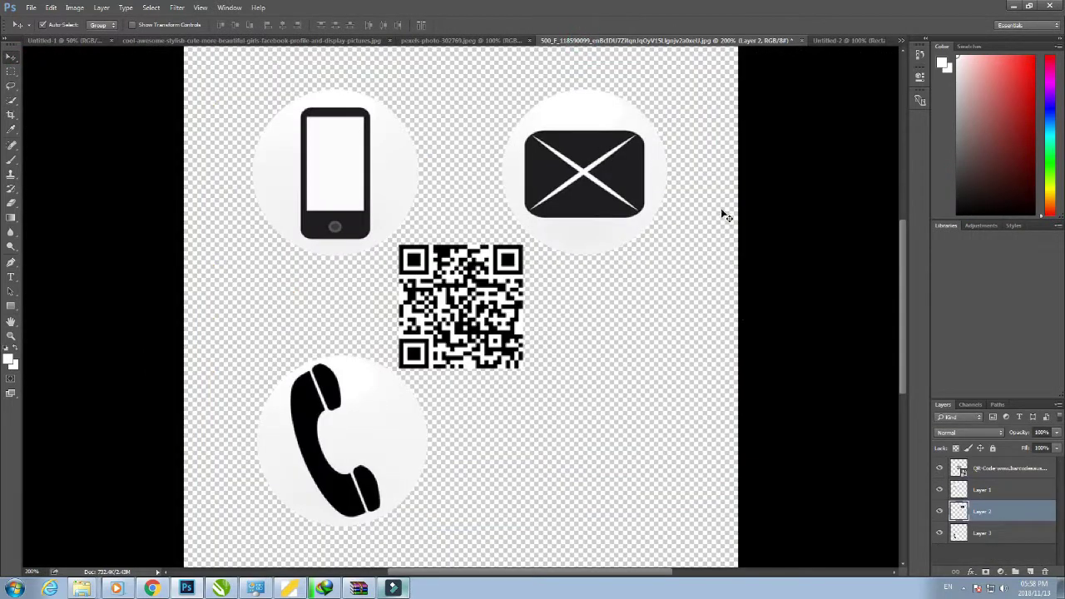
pyautogui.scroll(-2, 663, 457)
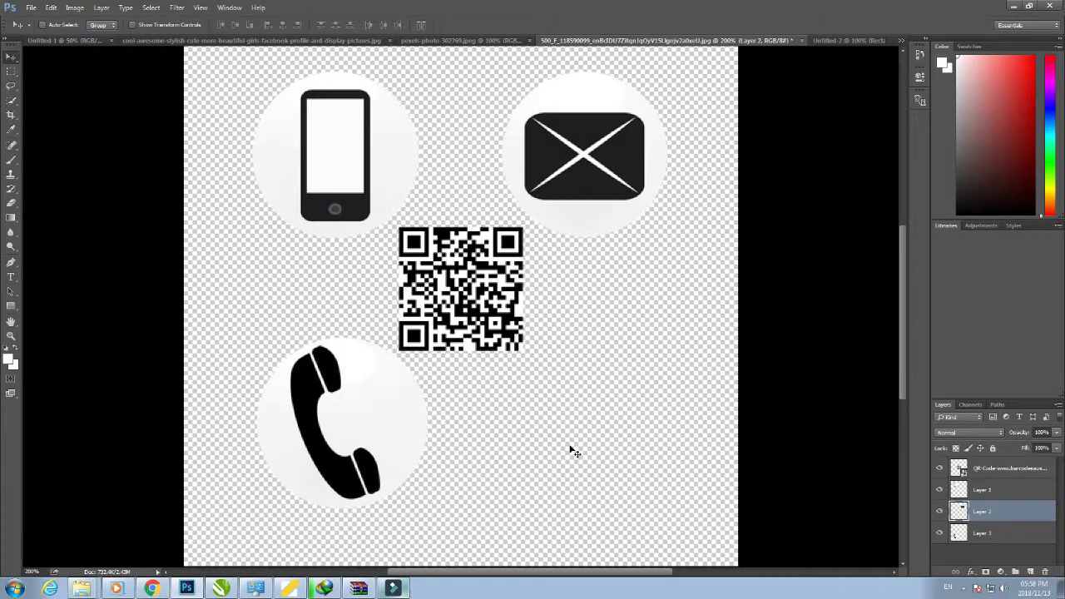
pyautogui.scroll(-1, 570, 446)
pyautogui.moveTo(580, 425); pyautogui.dragTo(289, 132)
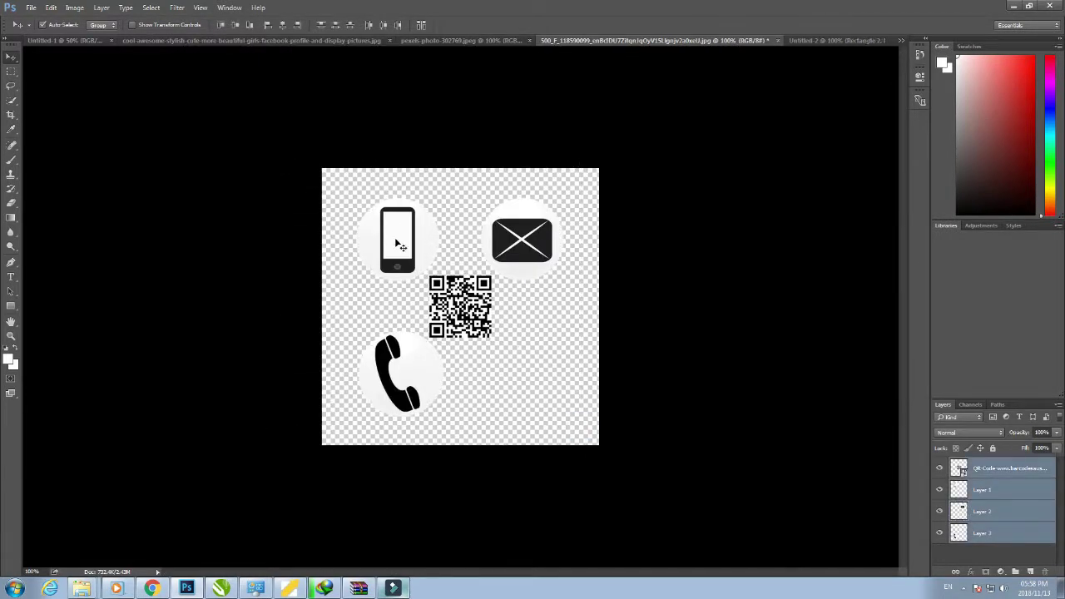
pyautogui.moveTo(394, 238); pyautogui.dragTo(545, 306)
pyautogui.hotkey('ctrl', '-')
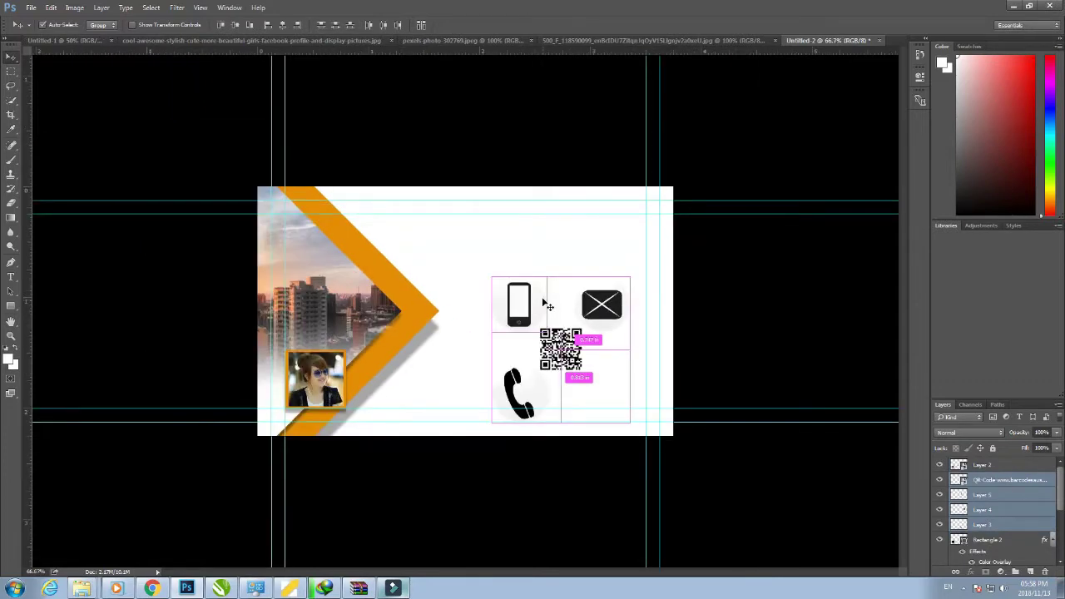
# Step: Scale the imported icons and QR code down together to about 33%
pyautogui.hotkey('ctrl', 't')
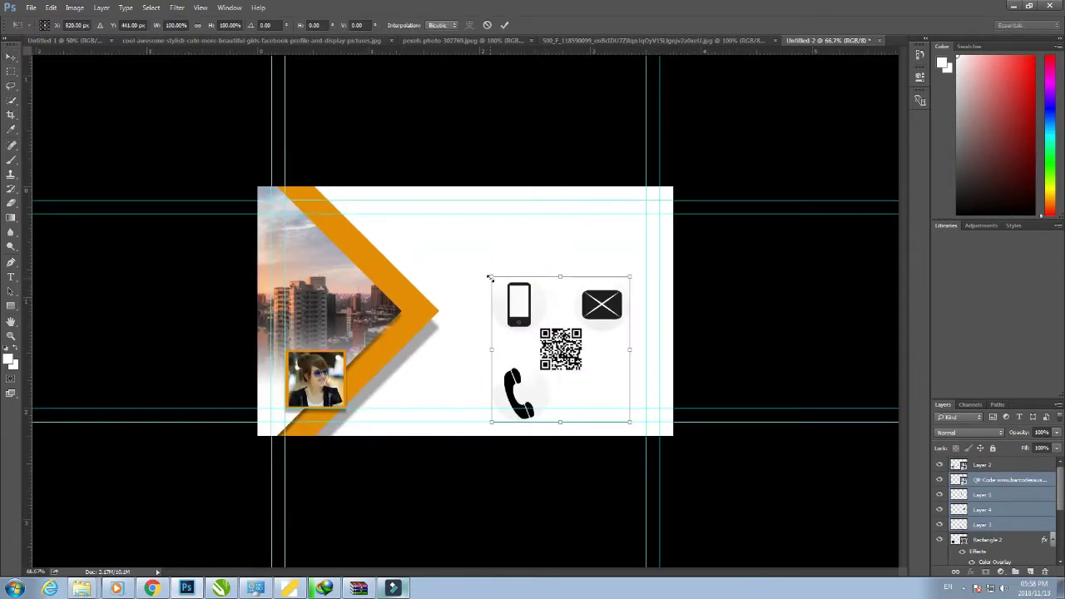
pyautogui.moveTo(489, 277); pyautogui.dragTo(534, 324)
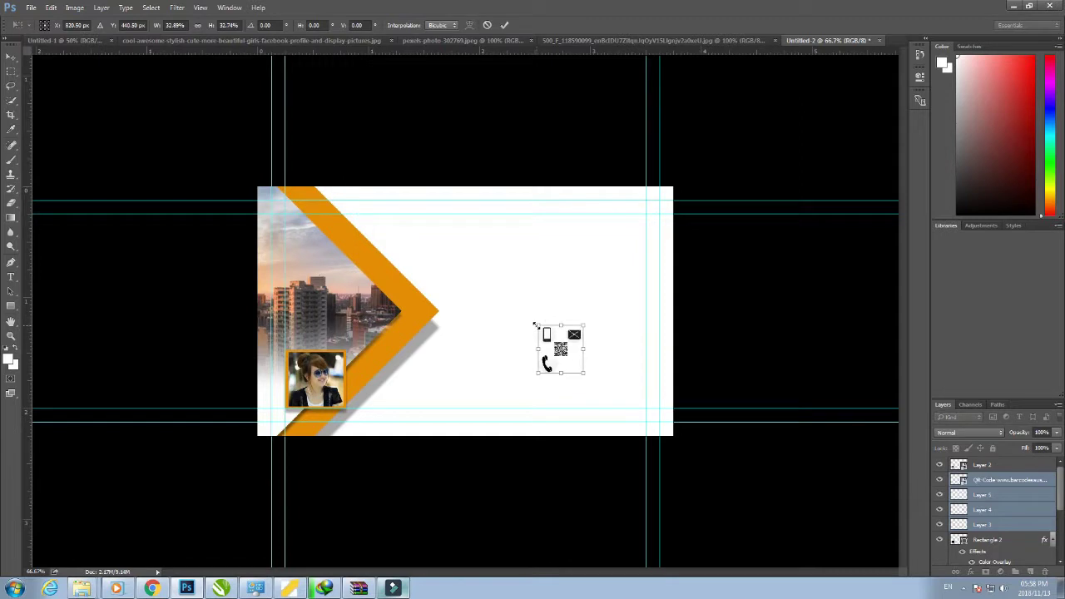
pyautogui.press('Return')
pyautogui.hotkey('ctrl', '+')
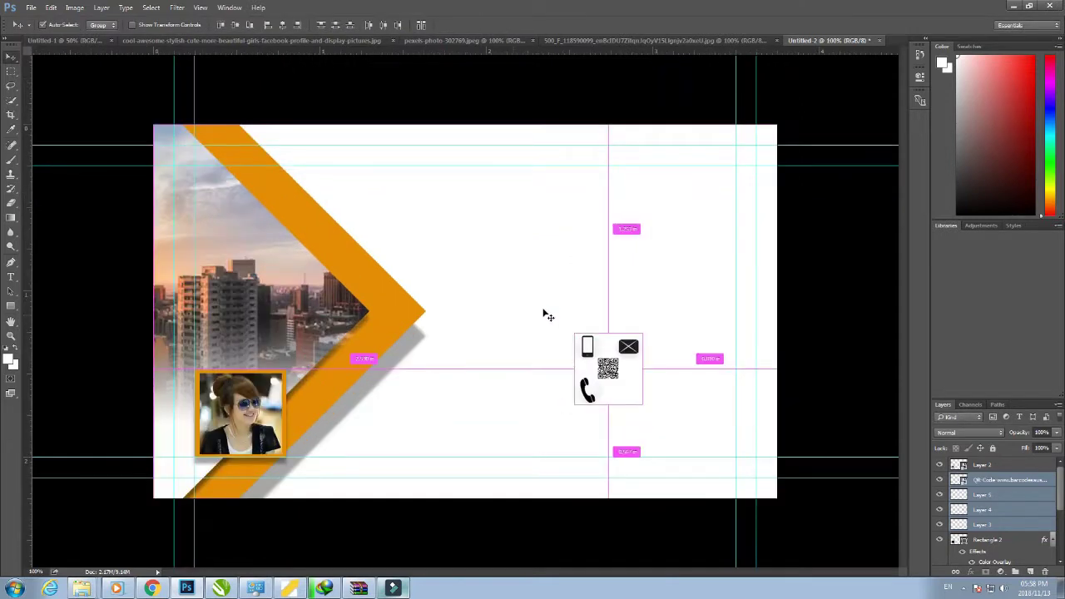
# Step: Stack the phone, envelope and handset icons in a column near the card's right edge and remove the QR code
pyautogui.click(699, 285)
pyautogui.moveTo(629, 346); pyautogui.dragTo(697, 345)
pyautogui.moveTo(588, 346); pyautogui.dragTo(696, 311)
pyautogui.moveTo(588, 391); pyautogui.dragTo(697, 381)
pyautogui.moveTo(613, 374); pyautogui.dragTo(704, 432)
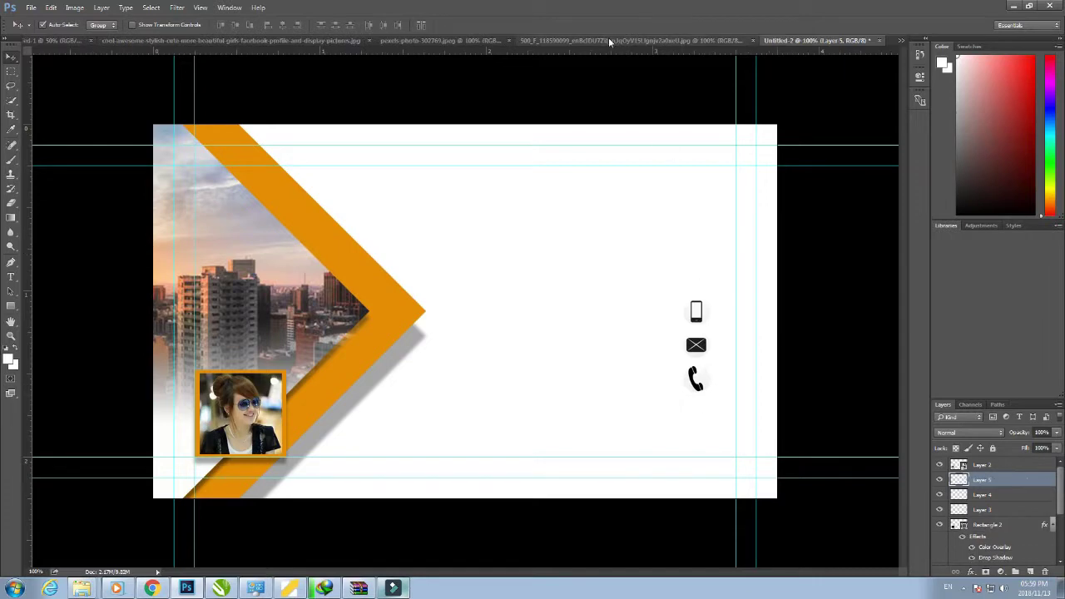
pyautogui.click(609, 39)
pyautogui.click(839, 40)
# Step: Align the three contact icons on their horizontal centers and distribute them evenly down the column
pyautogui.click(697, 384)
pyautogui.keyDown('shift'); pyautogui.click(696, 346); pyautogui.keyUp('shift')
pyautogui.keyDown('shift'); pyautogui.click(698, 310); pyautogui.keyUp('shift')
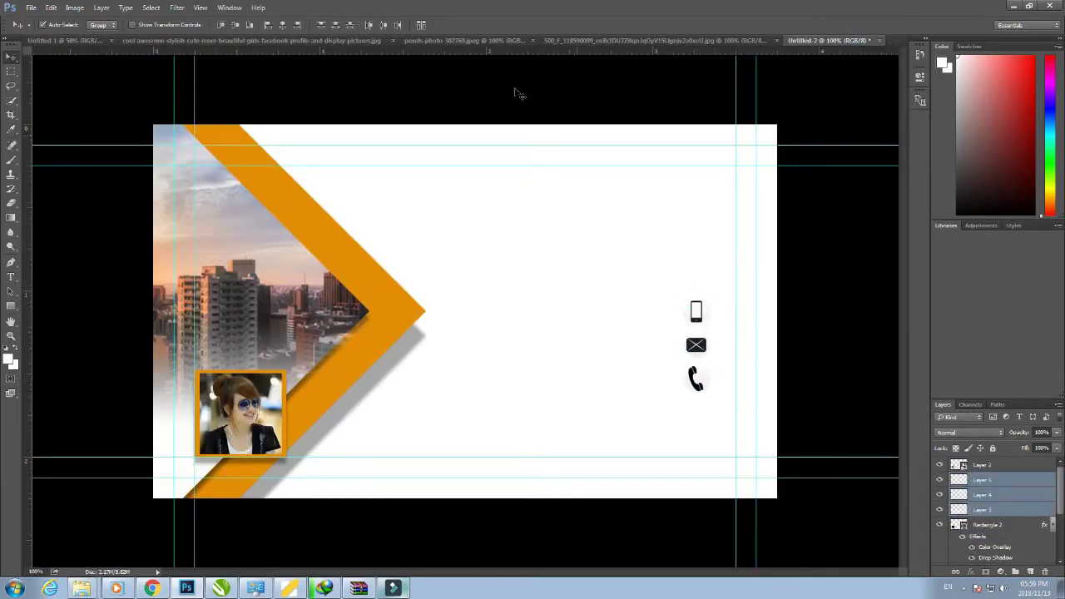
pyautogui.click(282, 26)
pyautogui.click(324, 26)
# Step: Enlarge the three contact icons and adjust their spacing in the column
pyautogui.hotkey('ctrl', 't')
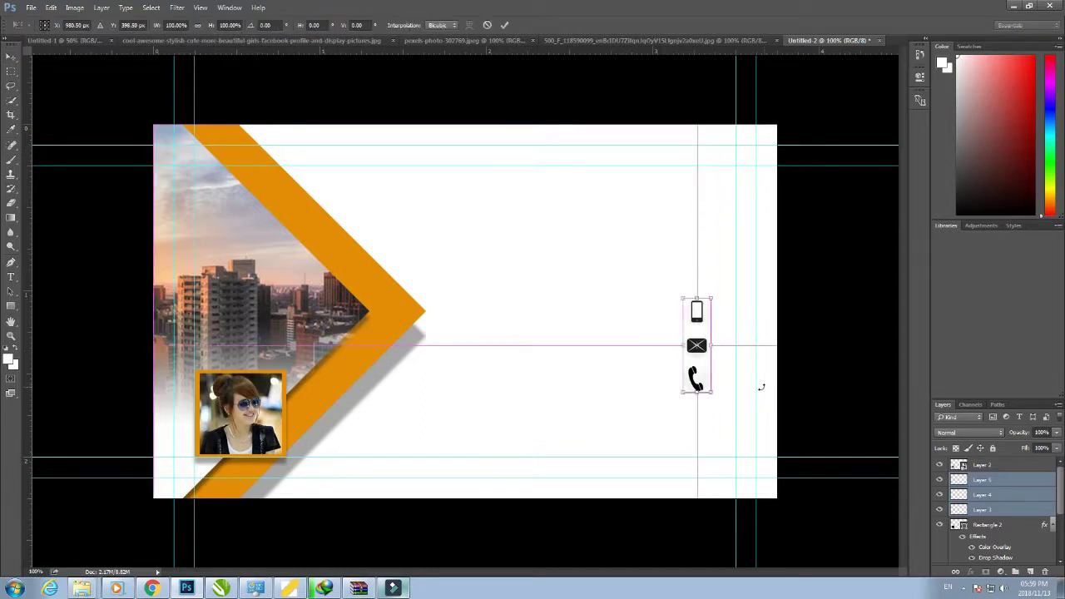
pyautogui.moveTo(678, 397); pyautogui.dragTo(698, 431)
pyautogui.press('Return')
pyautogui.click(699, 416)
pyautogui.moveTo(697, 332); pyautogui.dragTo(698, 315)
pyautogui.click(694, 371)
pyautogui.keyDown('shift'); pyautogui.click(693, 314); pyautogui.keyUp('shift')
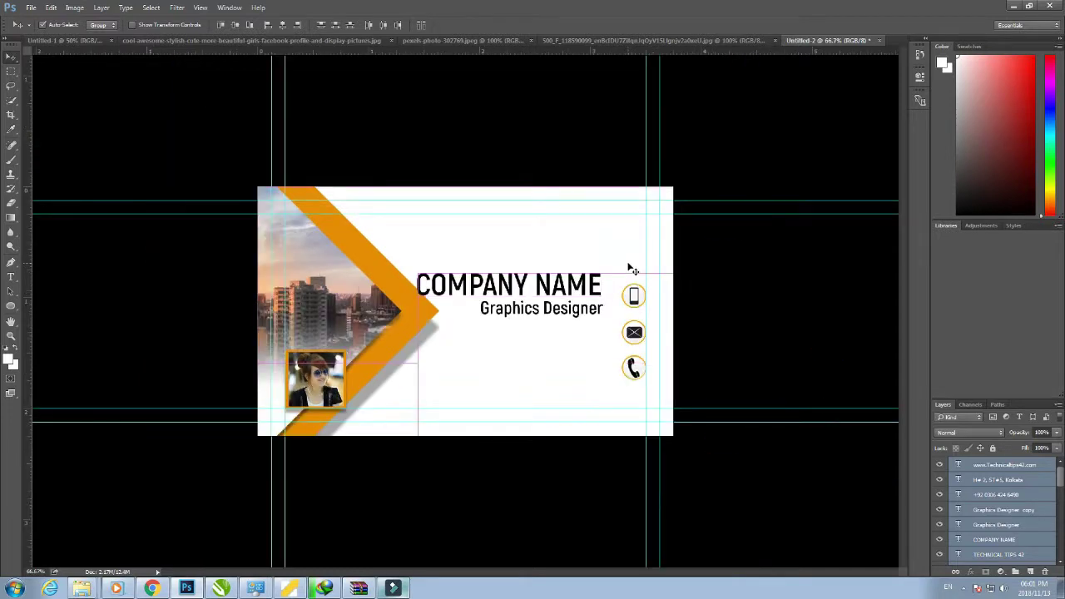
# Step: Scale all the text layers down to about 34% and move them up so every line fits on the card
pyautogui.hotkey('ctrl', '+')
pyautogui.hotkey('ctrl', 't')
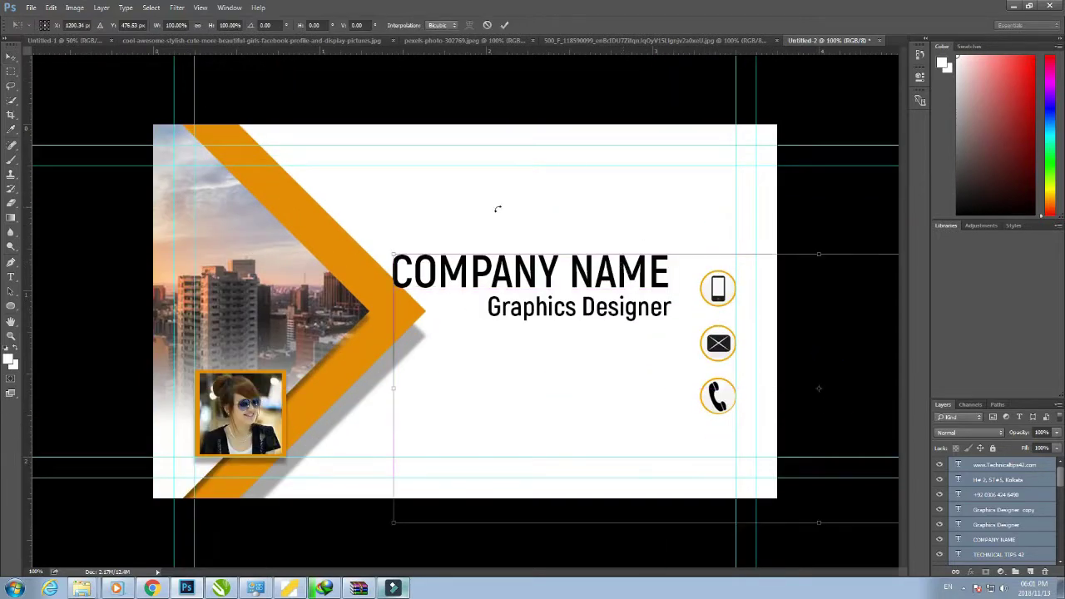
pyautogui.moveTo(392, 254); pyautogui.dragTo(623, 326)
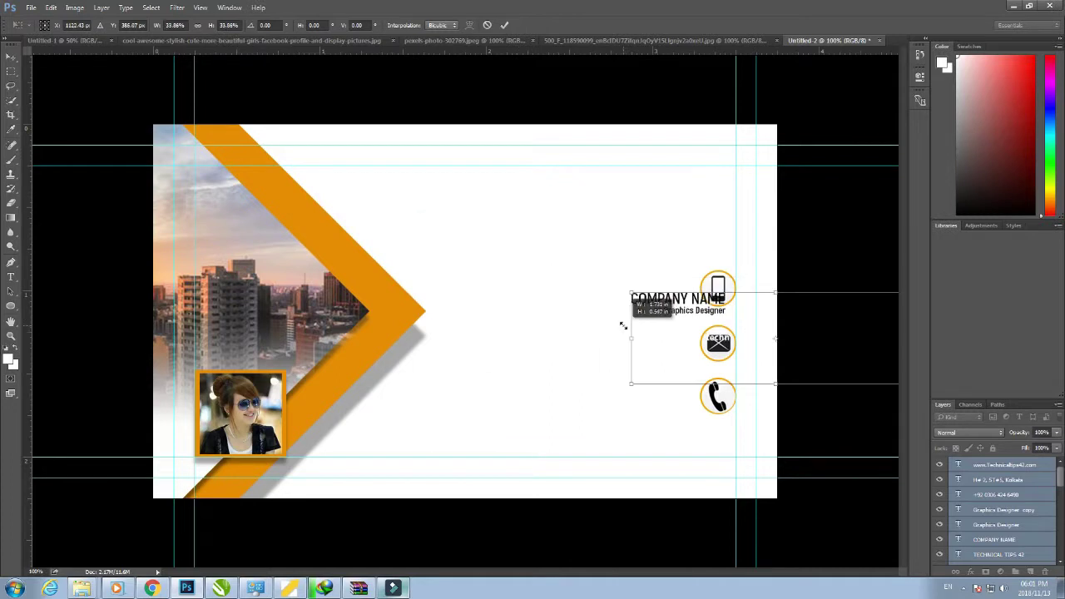
pyautogui.moveTo(673, 302); pyautogui.dragTo(422, 186)
pyautogui.press('Return')
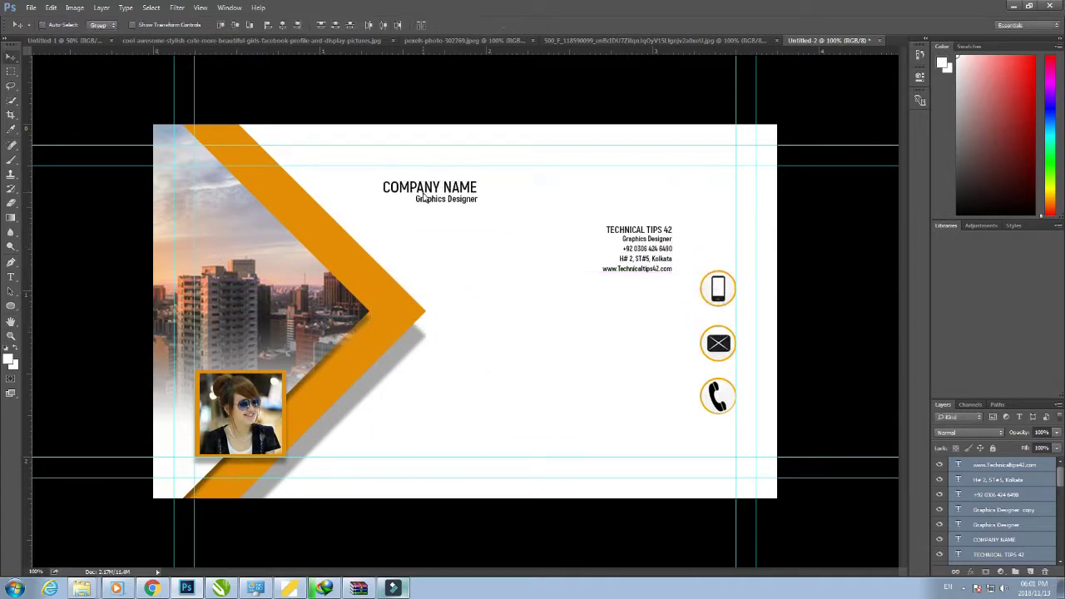
# Step: Move the TECHNICAL TIPS 42 contact text block down beside the phone icon
pyautogui.click(619, 350)
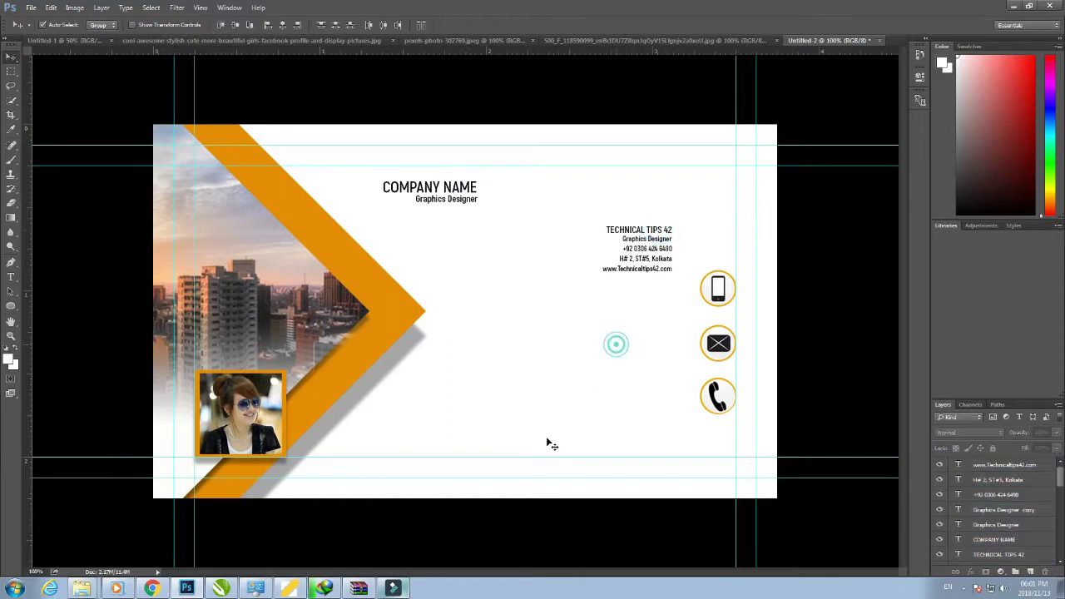
pyautogui.moveTo(686, 206); pyautogui.dragTo(594, 286)
pyautogui.moveTo(628, 231); pyautogui.dragTo(643, 275)
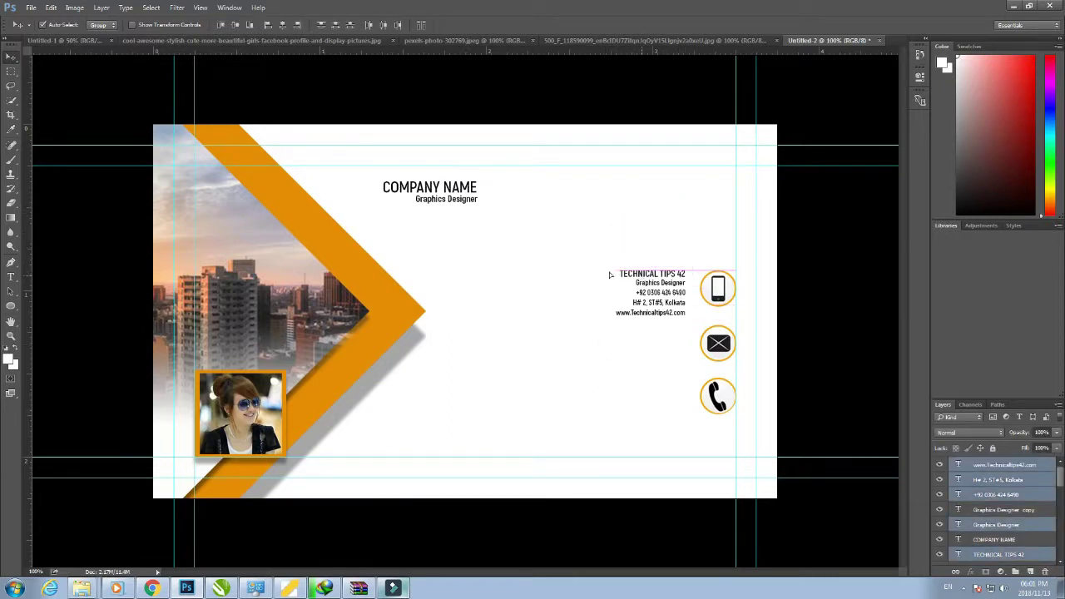
pyautogui.click(578, 271)
pyautogui.moveTo(489, 213); pyautogui.dragTo(383, 175)
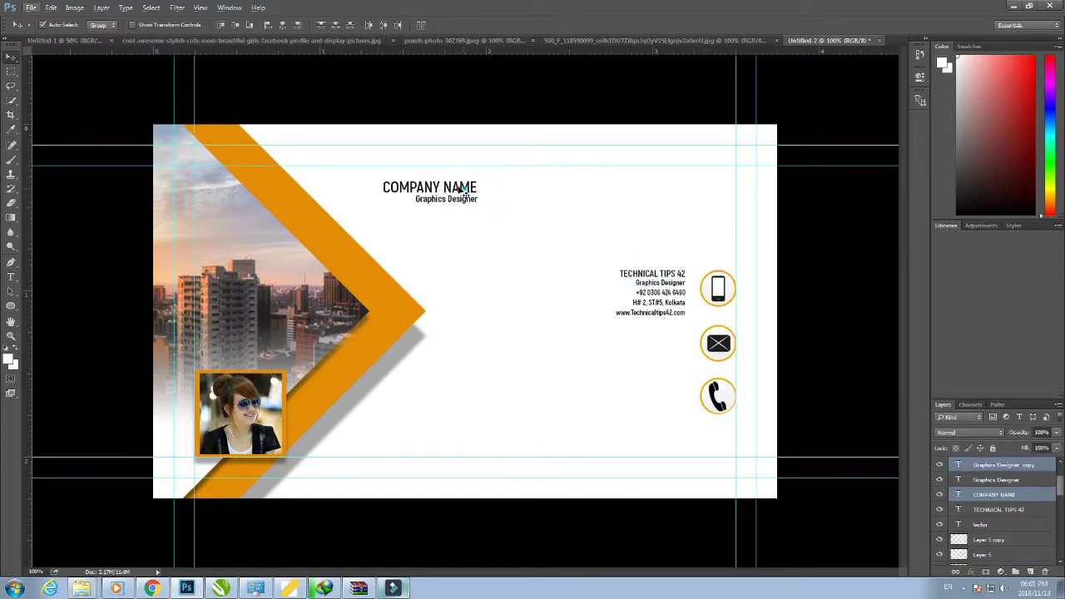
pyautogui.moveTo(504, 169); pyautogui.dragTo(367, 219)
pyautogui.press('Delete')
pyautogui.click(517, 247)
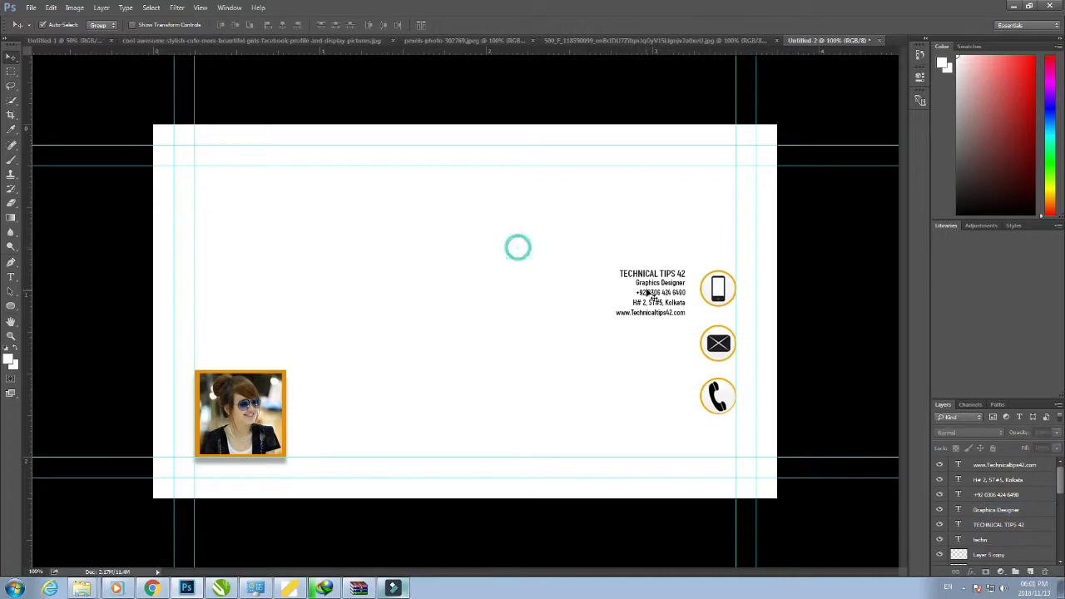
pyautogui.hotkey('ctrl', 'z')
# Step: Delete the COMPANY NAME text and the Graphics Designer copy beneath it
pyautogui.moveTo(505, 213); pyautogui.dragTo(439, 189)
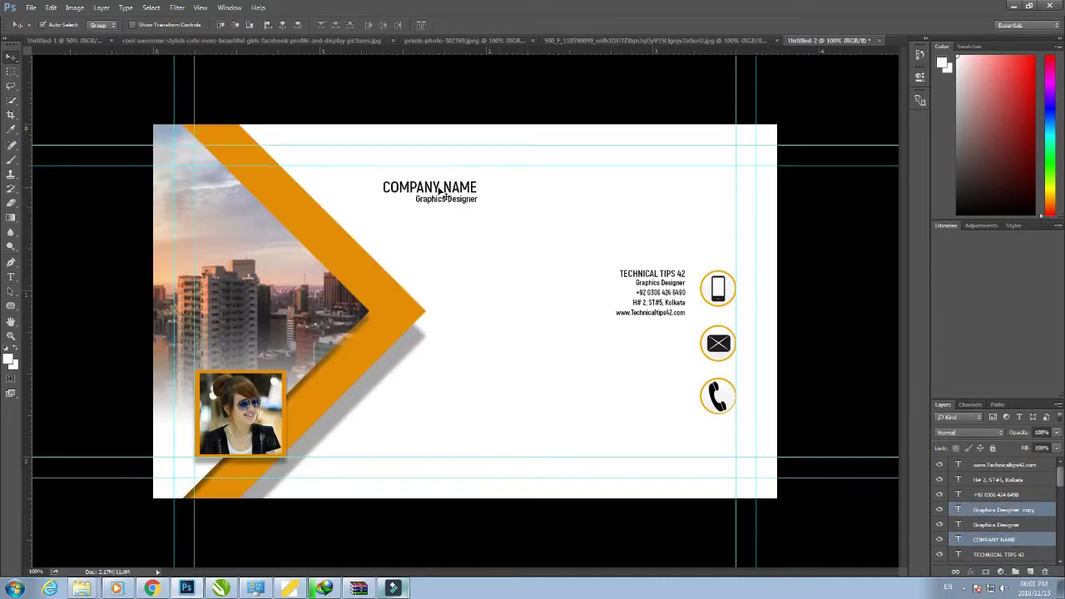
pyautogui.press('Delete')
# Step: Enlarge the five-line TECHNICAL TIPS 42 text block to about 185%, growing up and away from the icons
pyautogui.moveTo(674, 334); pyautogui.dragTo(621, 313)
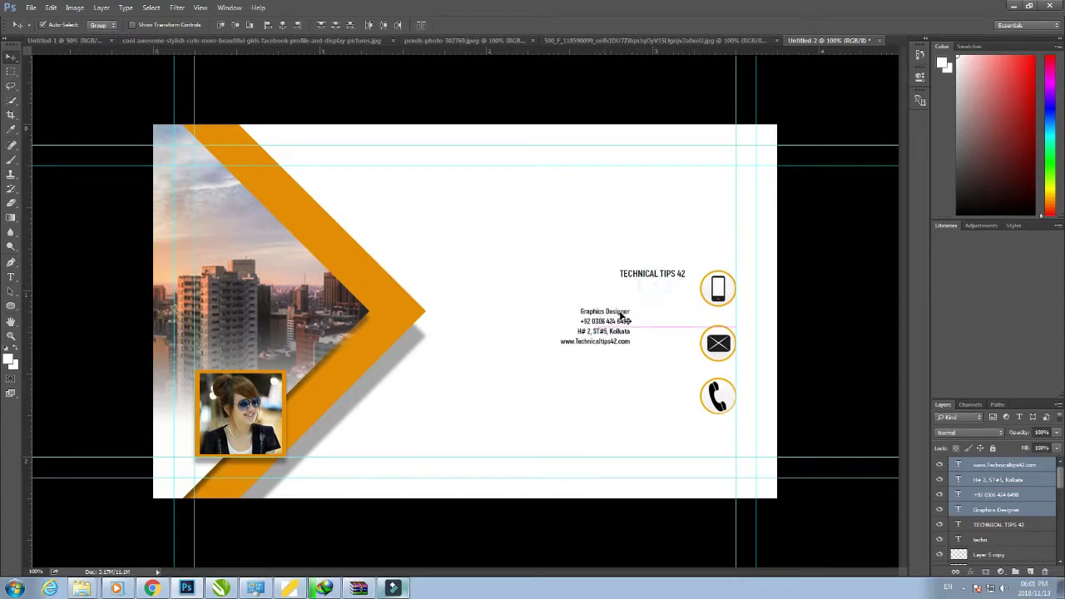
pyautogui.hotkey('ctrl', 'z')
pyautogui.moveTo(594, 256); pyautogui.dragTo(669, 322)
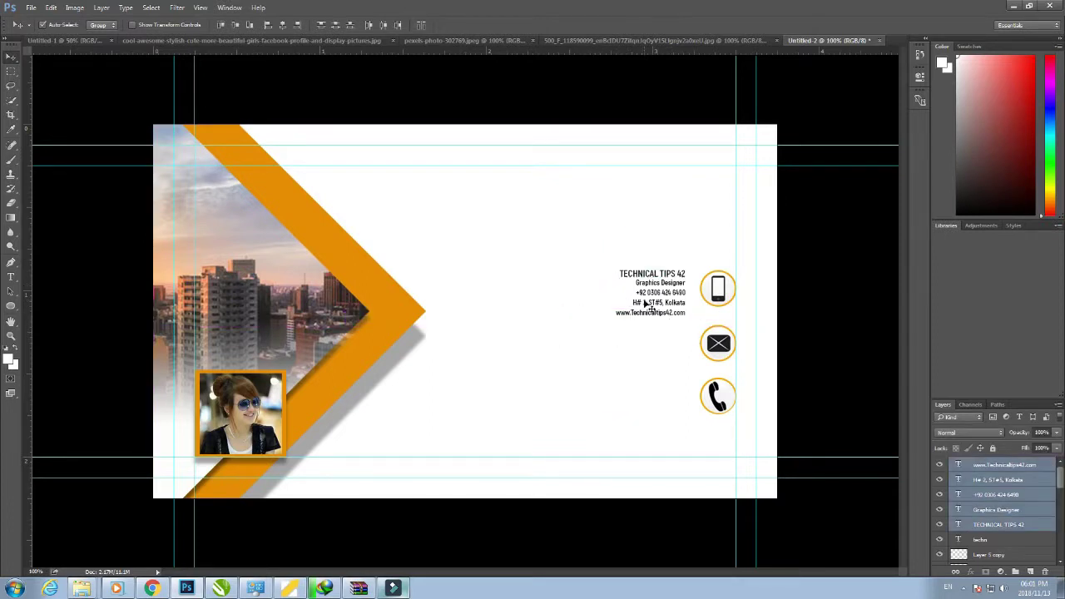
pyautogui.hotkey('ctrl', 't')
pyautogui.moveTo(615, 268); pyautogui.dragTo(559, 233)
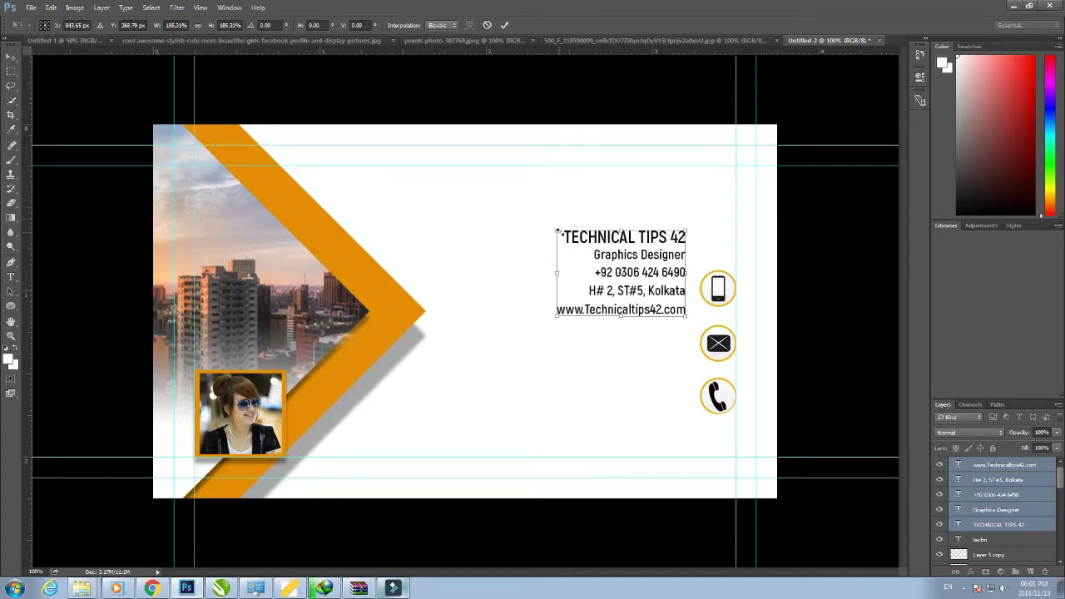
pyautogui.press('Return')
# Step: Spread out the text lines: website at the card's lower middle, Graphics Designer by the phone, address by the envelope, phone number by the handset
pyautogui.click(561, 363)
pyautogui.moveTo(582, 312); pyautogui.dragTo(458, 458)
pyautogui.moveTo(663, 309); pyautogui.dragTo(607, 265)
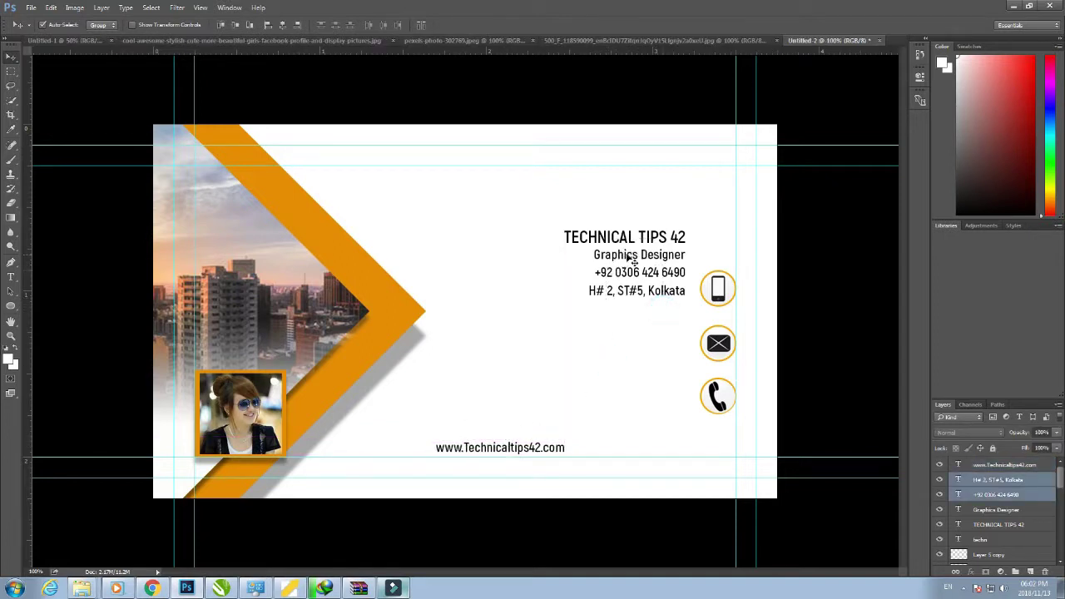
pyautogui.moveTo(676, 330); pyautogui.dragTo(630, 357)
pyautogui.click(629, 353)
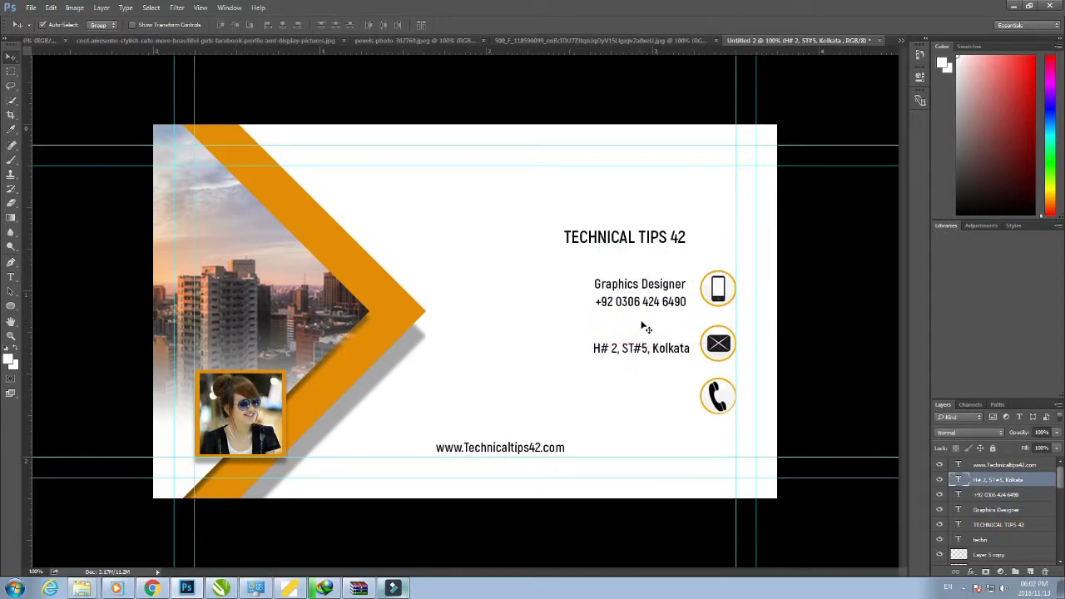
pyautogui.moveTo(638, 302); pyautogui.dragTo(638, 401)
pyautogui.moveTo(654, 283); pyautogui.dragTo(652, 310)
# Step: Align the right edges of the Graphics Designer, address and phone number lines
pyautogui.moveTo(566, 281); pyautogui.dragTo(683, 422)
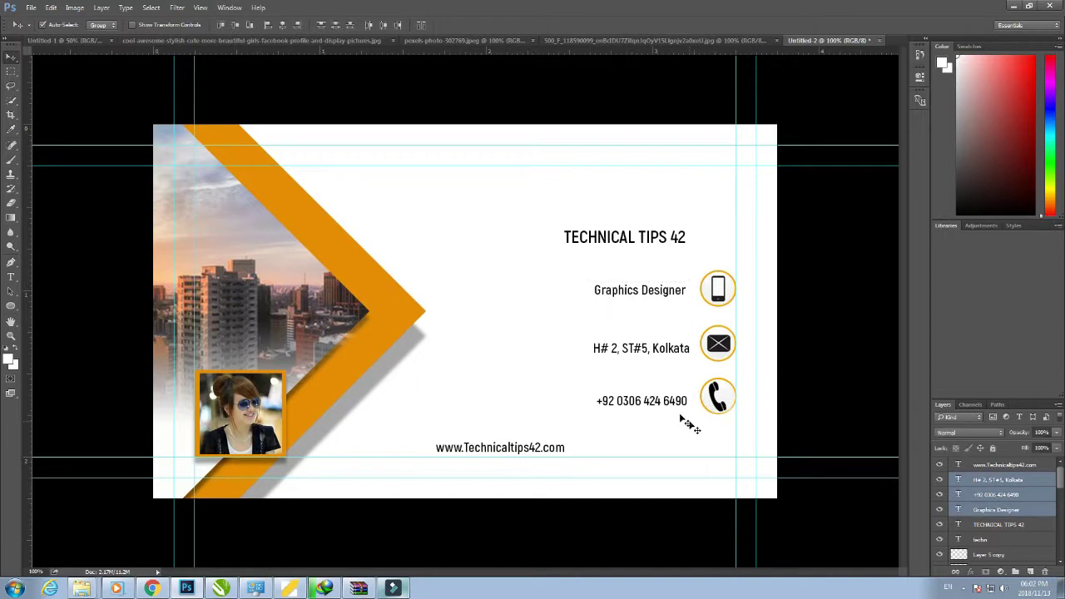
pyautogui.click(296, 27)
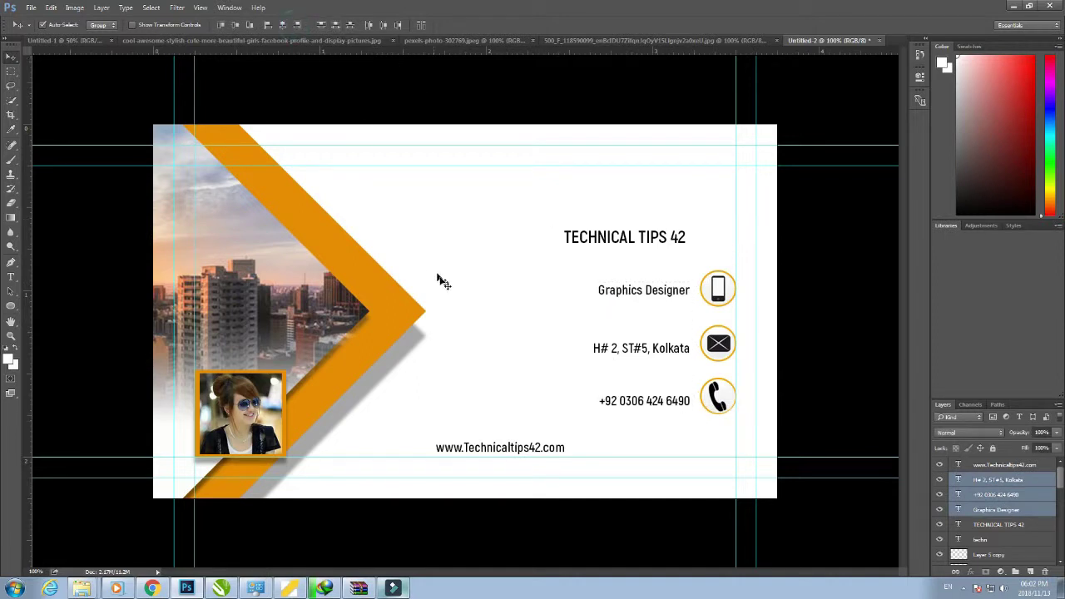
pyautogui.click(488, 255)
# Step: Move TECHNICAL TIPS 42 down just above the Graphics Designer line and enlarge it to about 153%
pyautogui.moveTo(657, 245); pyautogui.dragTo(660, 270)
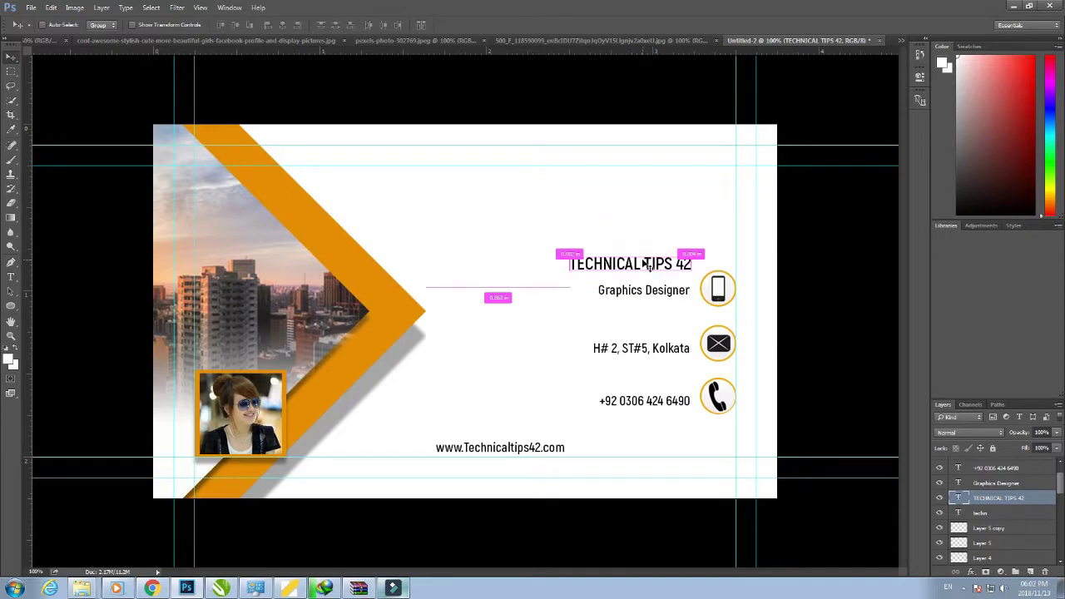
pyautogui.hotkey('ctrl', 't')
pyautogui.moveTo(566, 257); pyautogui.dragTo(506, 223)
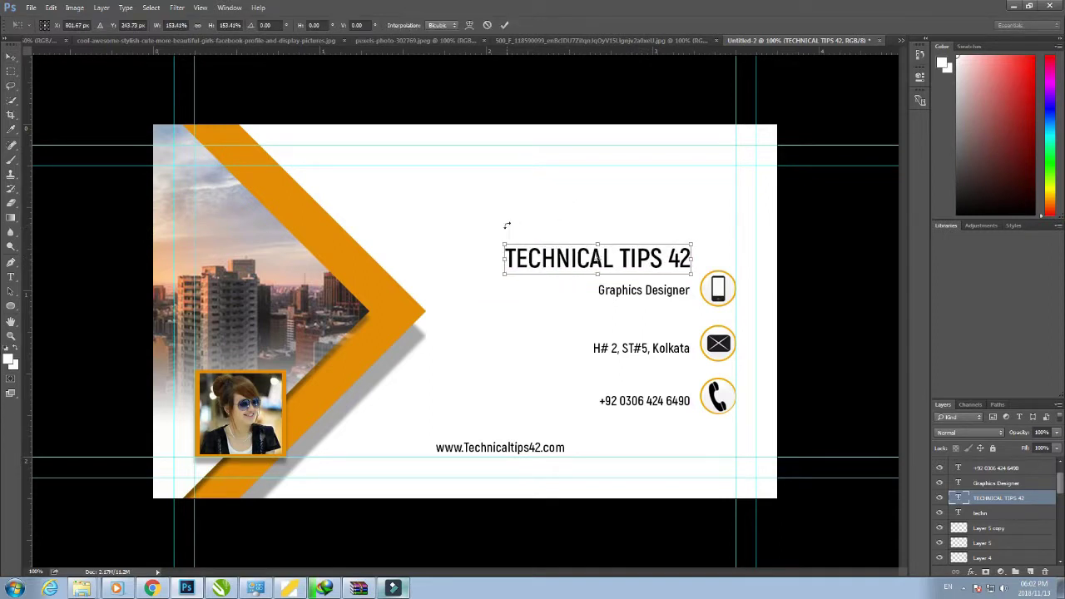
pyautogui.press('Return')
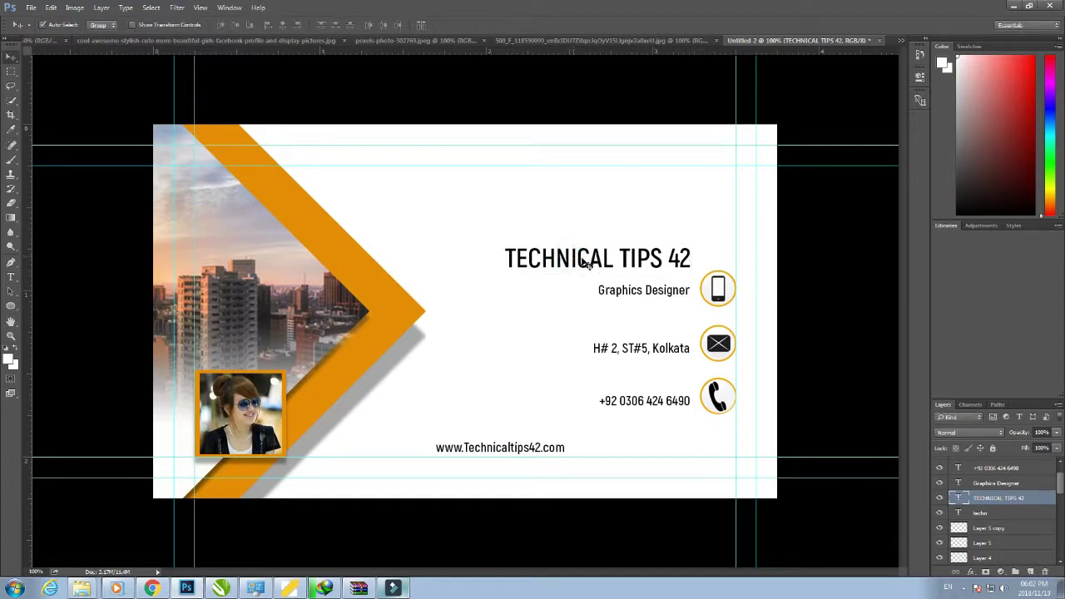
# Step: Replace the TECHNICAL TIPS 42 heading with the cardholder's name, capitalise both words and align its right edge with the lines below
pyautogui.doubleClick(652, 262)
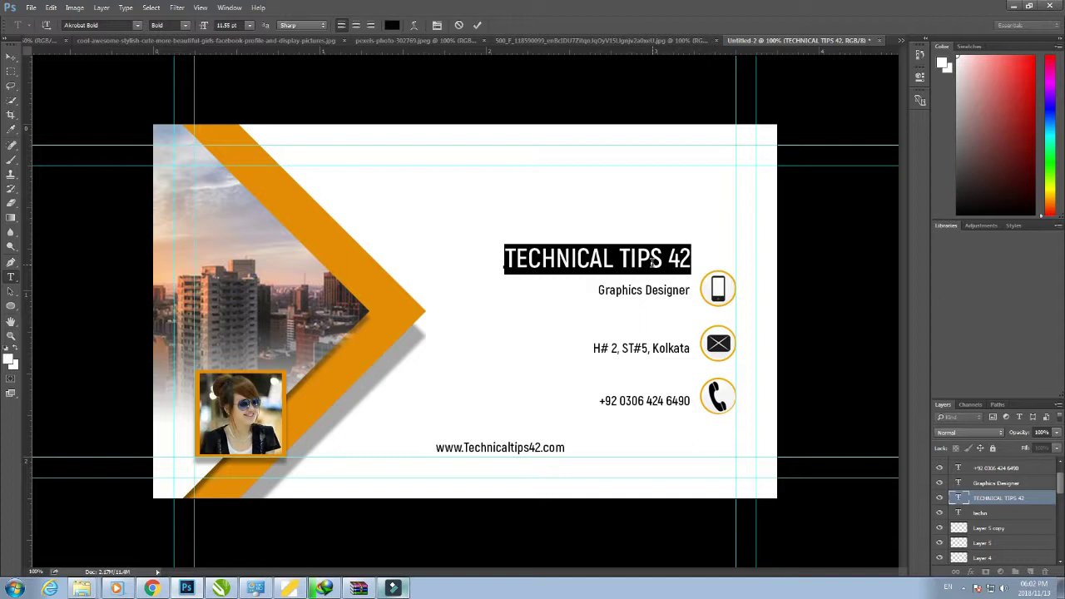
pyautogui.write('an')
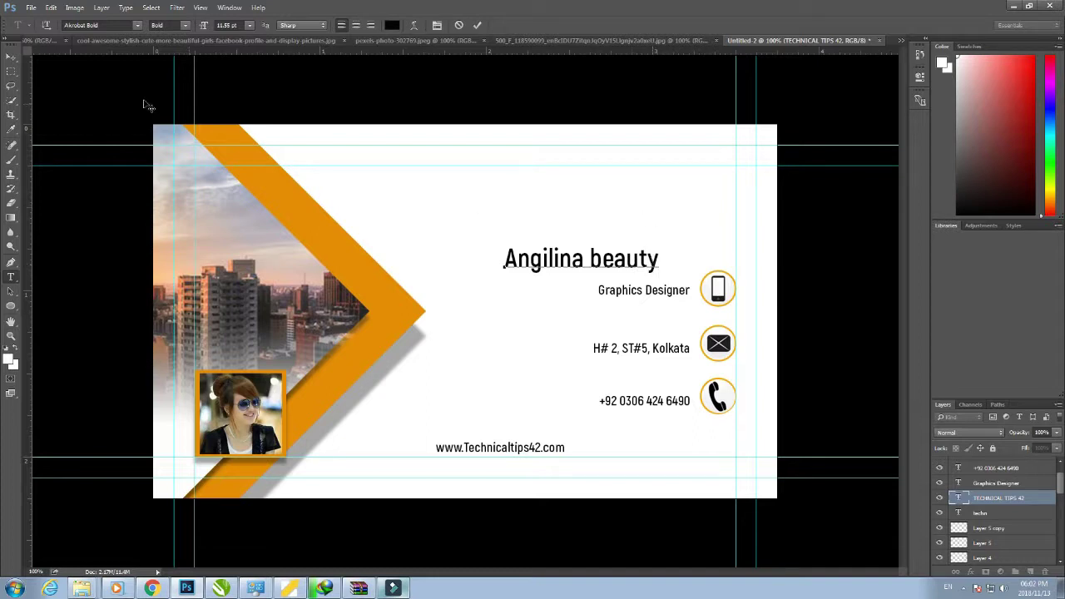
pyautogui.click(602, 265)
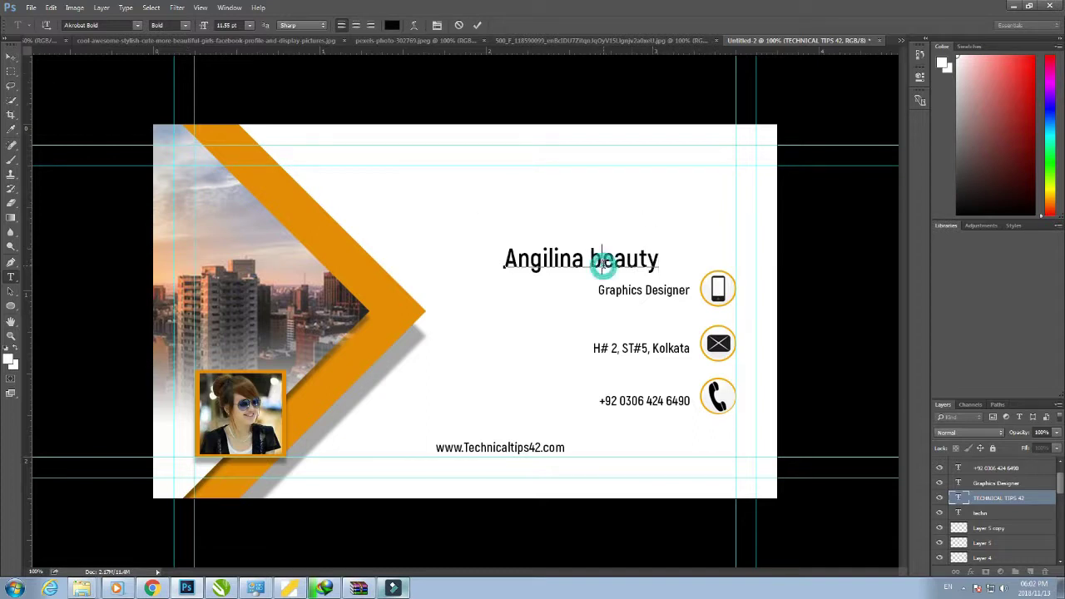
pyautogui.press('BackSpace')
pyautogui.write('B')
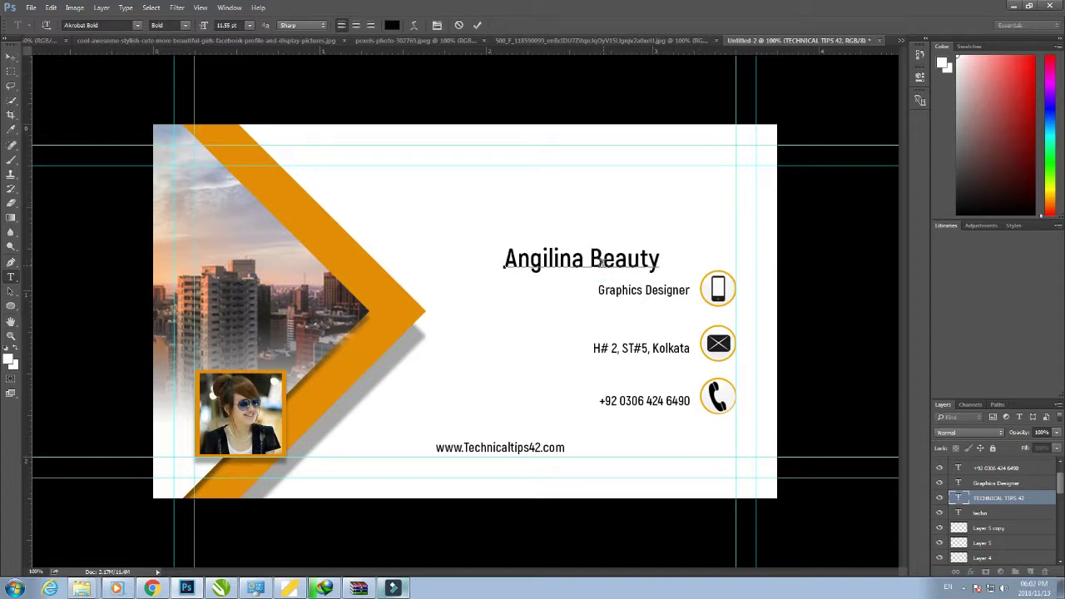
pyautogui.moveTo(584, 262); pyautogui.dragTo(660, 263)
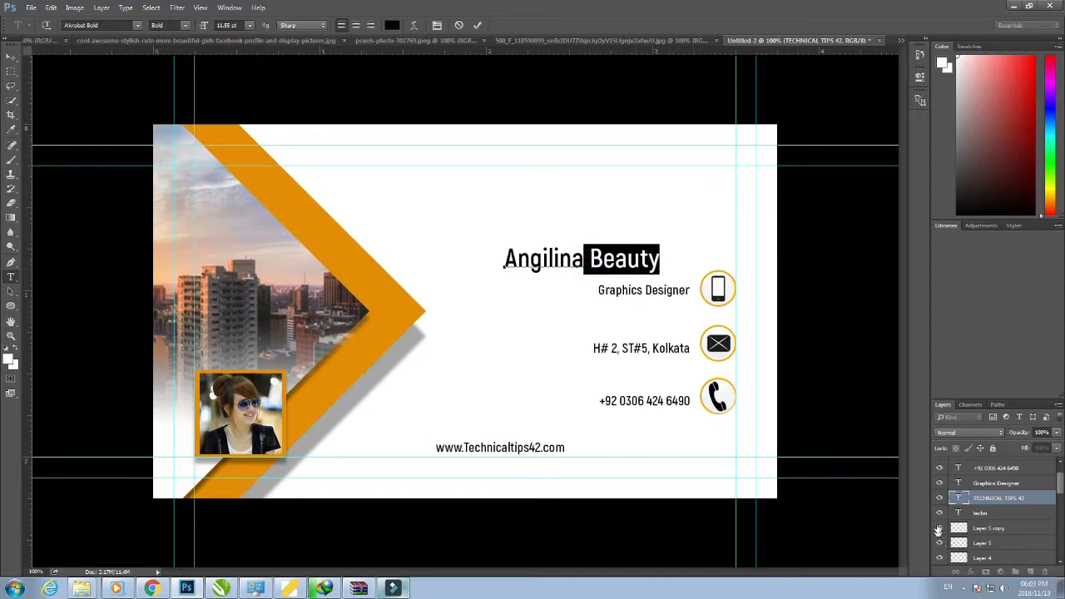
pyautogui.doubleClick(958, 497)
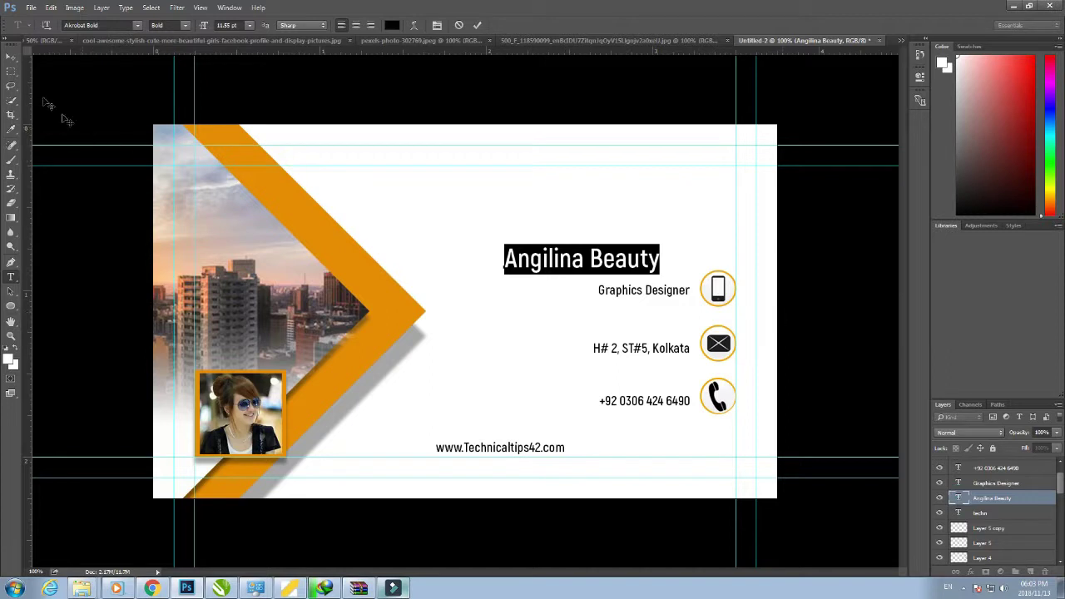
pyautogui.click(11, 57)
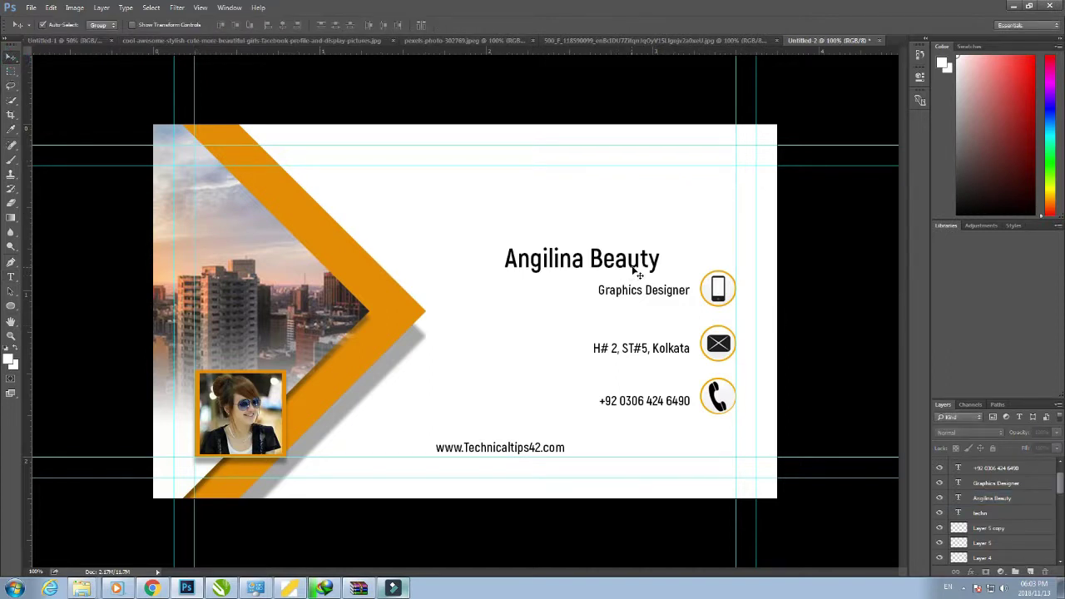
pyautogui.moveTo(633, 277); pyautogui.dragTo(664, 267)
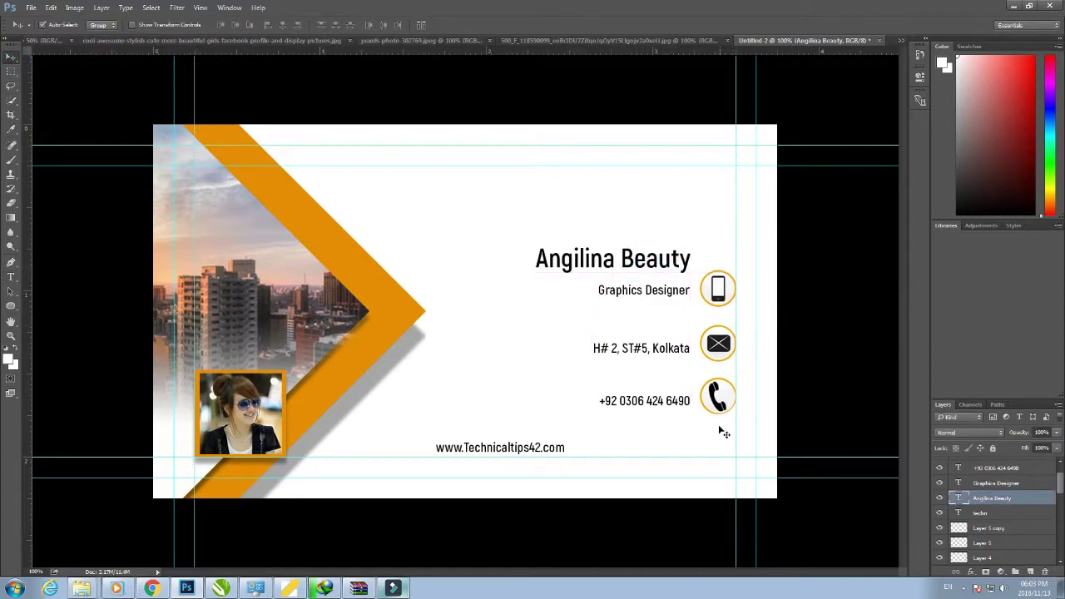
# Step: Shrink the three ringed contact icons, tighten the spacing with their text lines, and move the group down to the card's lower right area
pyautogui.moveTo(718, 426); pyautogui.dragTo(714, 285)
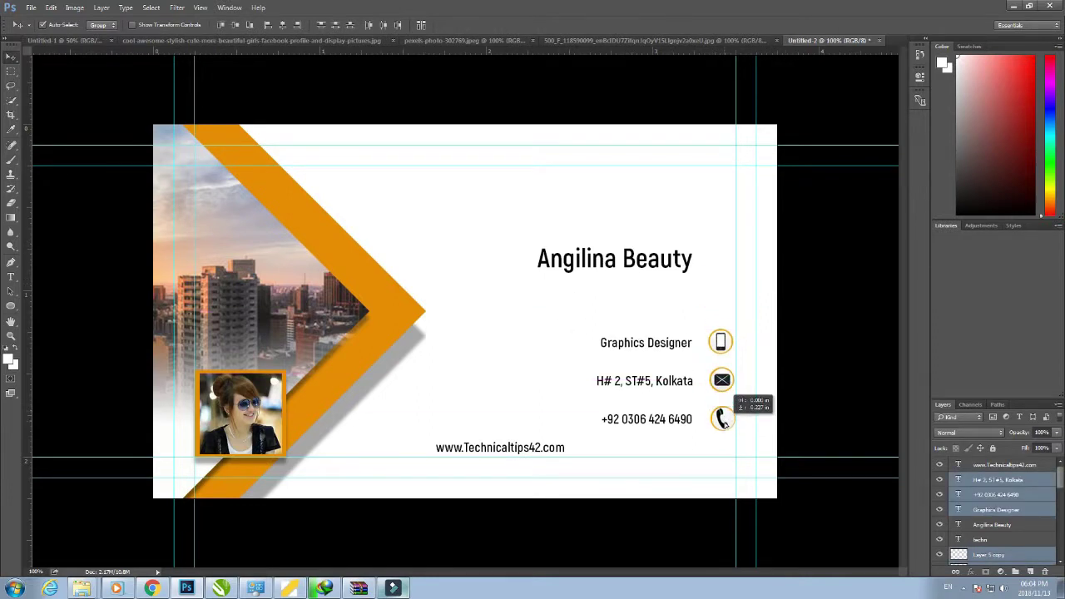
pyautogui.click(577, 310)
# Step: Move the cardholder's name up against the card's upper right guides and enlarge it towards the lower left
pyautogui.moveTo(629, 265); pyautogui.dragTo(670, 188)
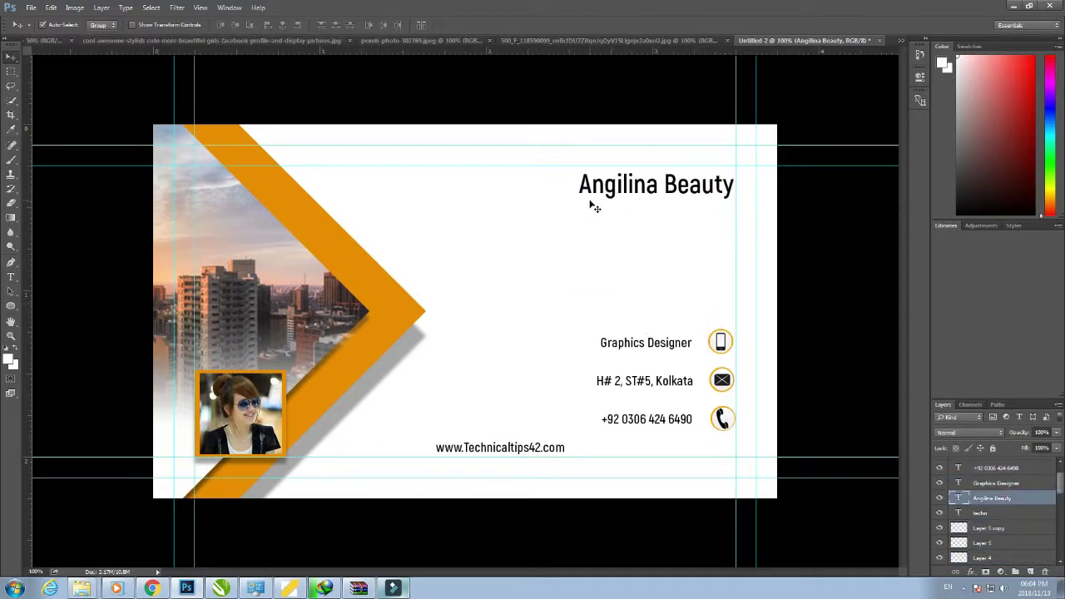
pyautogui.hotkey('ctrl', 't')
pyautogui.moveTo(580, 200); pyautogui.dragTo(539, 212)
pyautogui.press('Return')
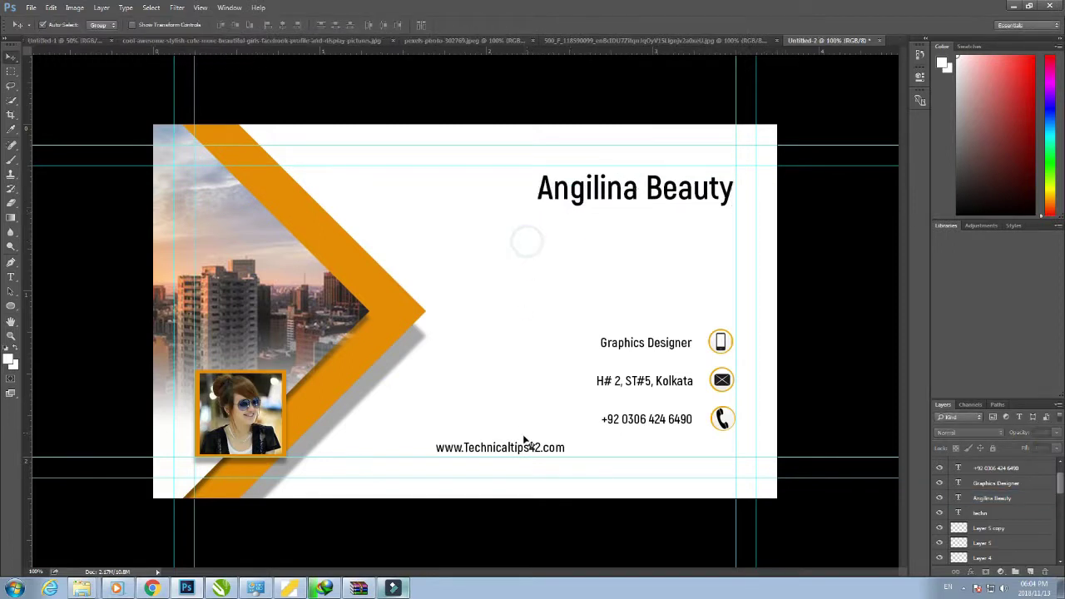
# Step: Enlarge the website text to about 127% and shift it slightly left along the card's lower edge
pyautogui.click(499, 446)
pyautogui.hotkey('ctrl', 't')
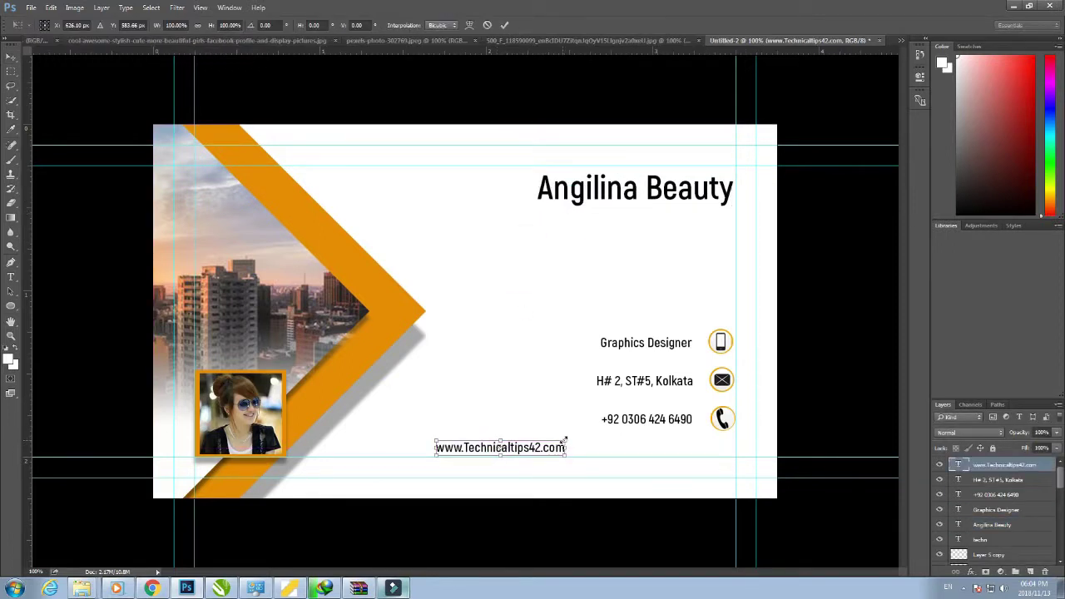
pyautogui.moveTo(566, 436); pyautogui.dragTo(600, 436)
pyautogui.moveTo(530, 447); pyautogui.dragTo(521, 448)
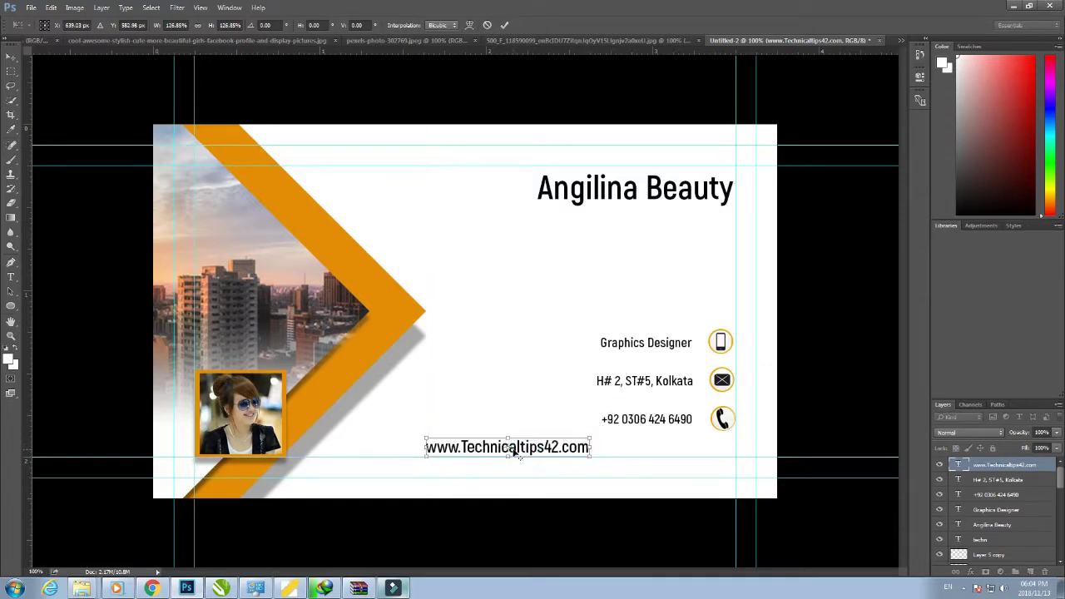
pyautogui.press('Return')
pyautogui.hotkey('ctrl', '-')
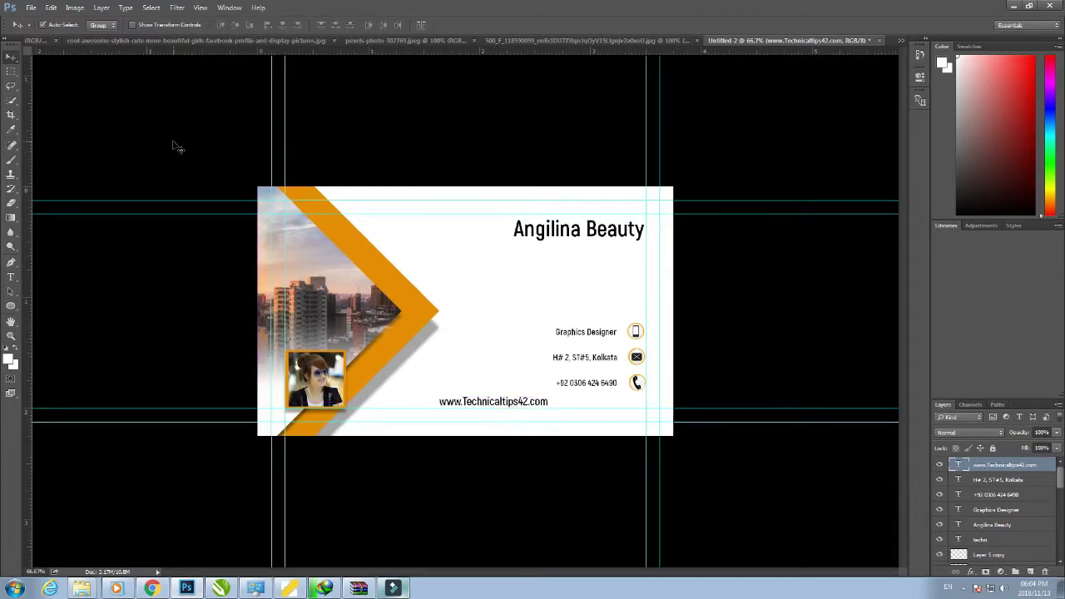
pyautogui.click(173, 143)
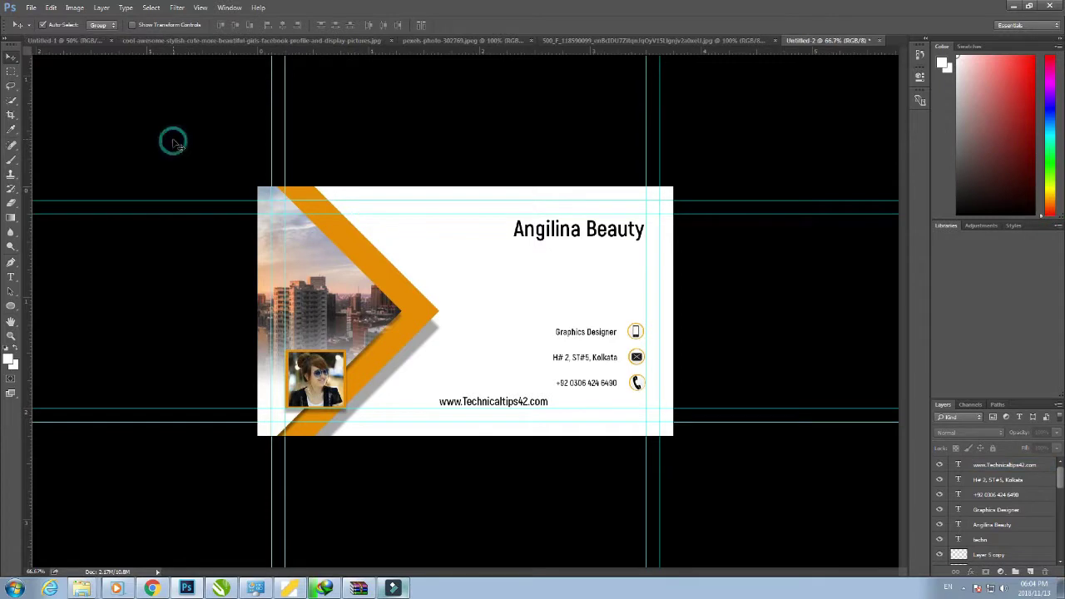
# Step: Create a new 3.5 × 2 inch document at 300 pixels/inch in RGB Color with a white background
pyautogui.click(710, 163)
pyautogui.hotkey('ctrl', 'n')
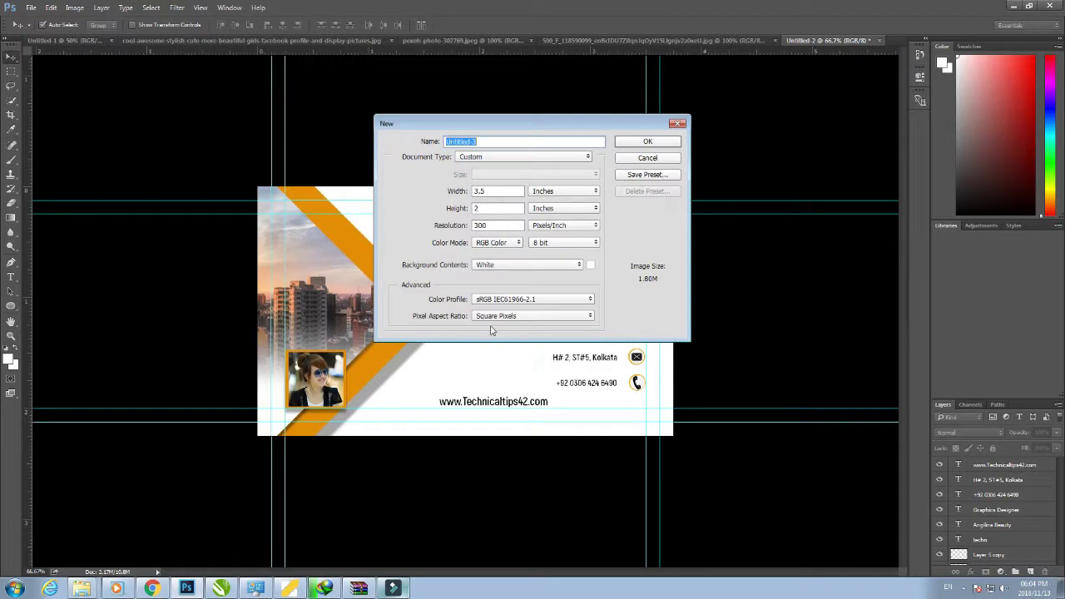
pyautogui.click(648, 142)
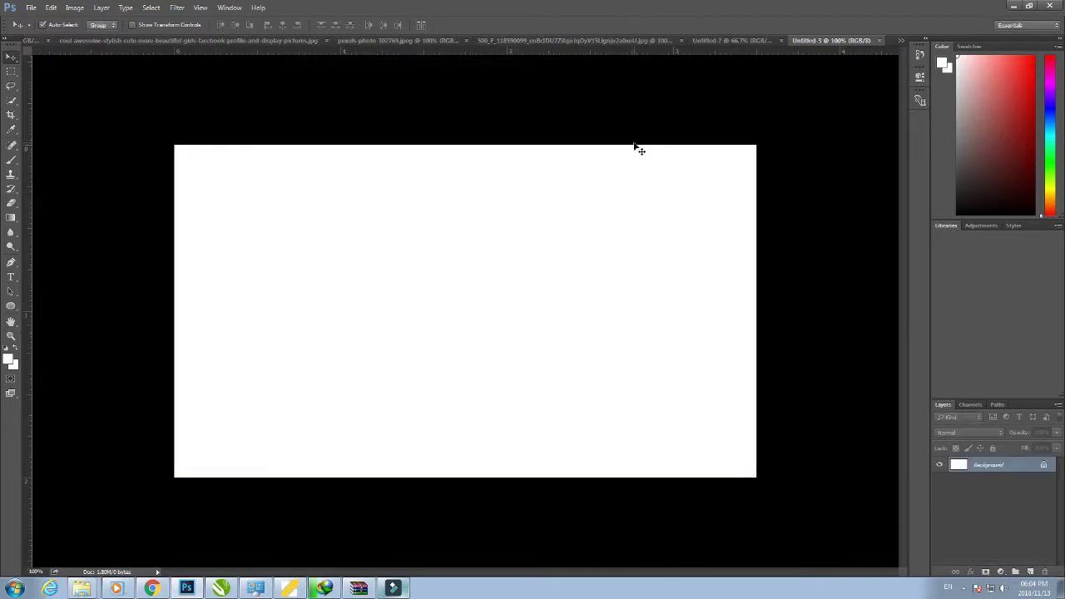
pyautogui.click(713, 42)
pyautogui.moveTo(714, 156); pyautogui.dragTo(208, 476)
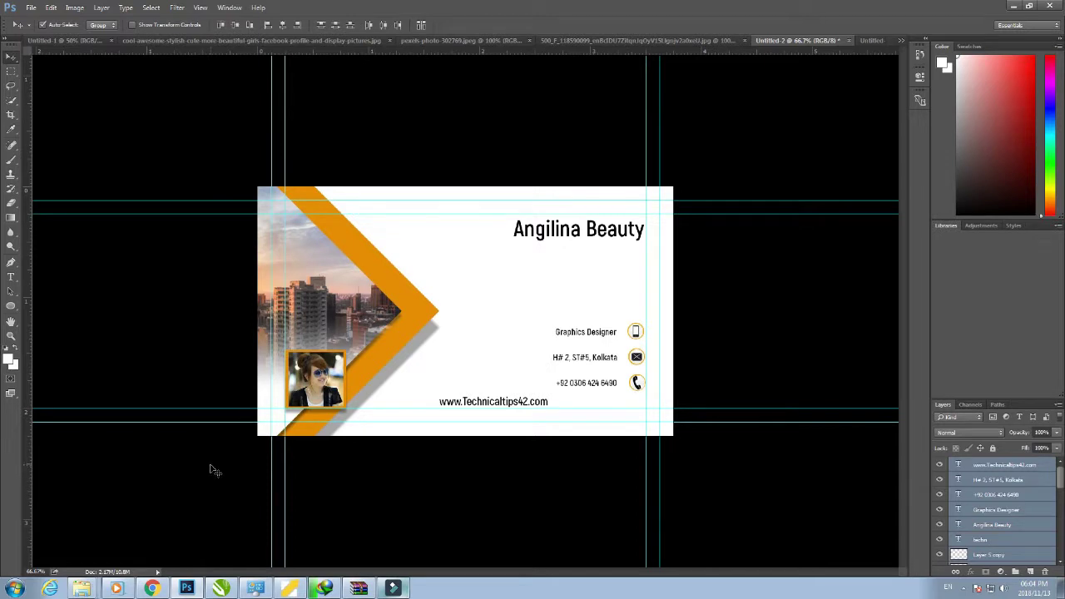
pyautogui.moveTo(401, 295); pyautogui.dragTo(489, 289)
pyautogui.hotkey('ctrl', 'z')
pyautogui.press('ctrl')
pyautogui.press('ctrl')
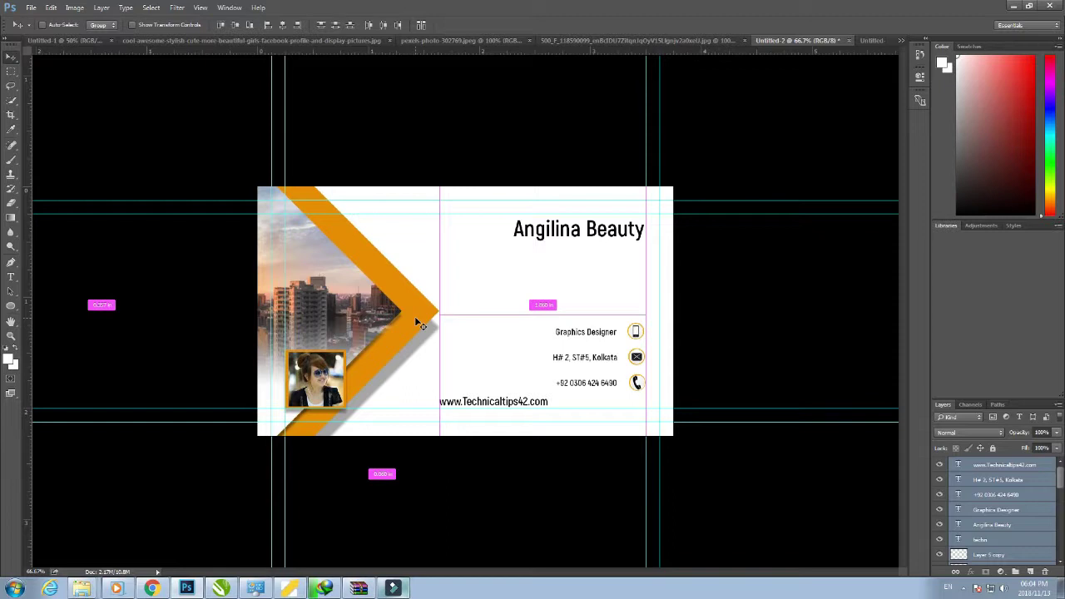
pyautogui.hotkey('ctrl', 'e')
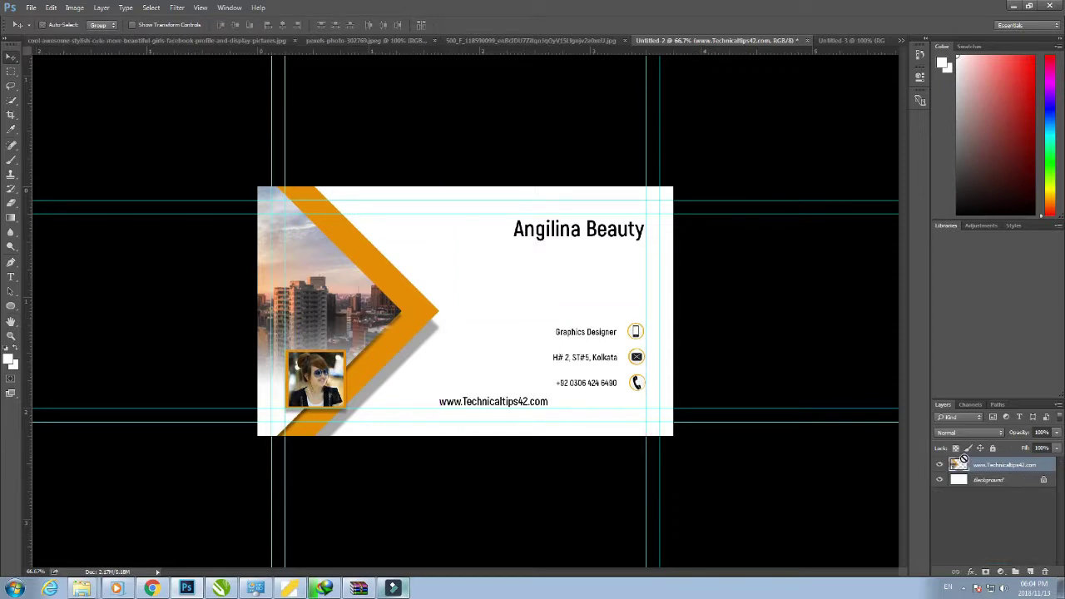
pyautogui.hotkey('ctrl', 'j')
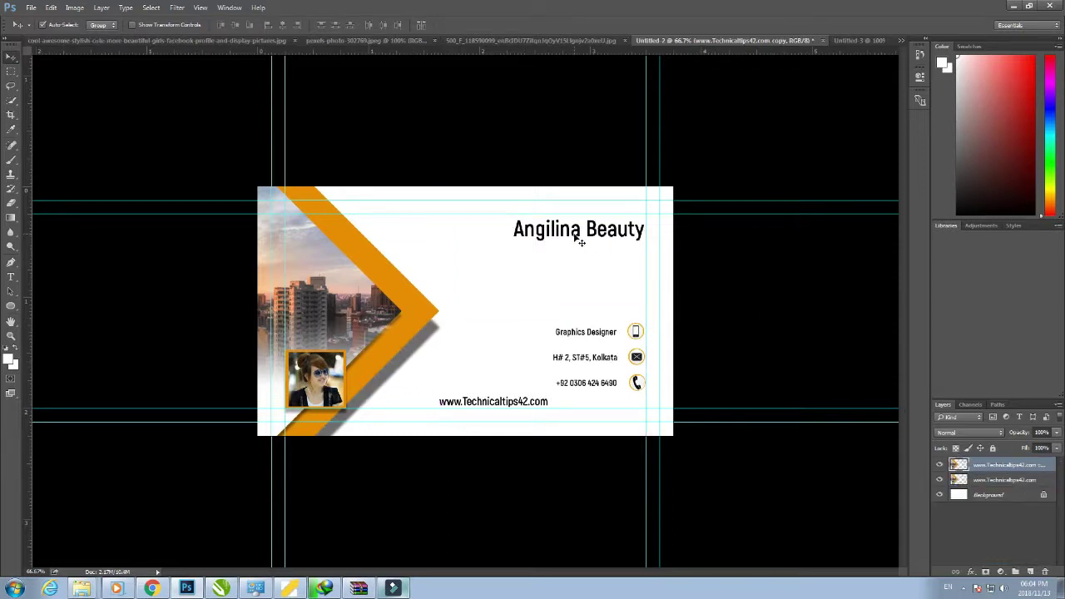
pyautogui.hotkey('ctrl', 'z')
pyautogui.hotkey('ctrl', 'z')
pyautogui.hotkey('ctrl', 'alt', 'z')
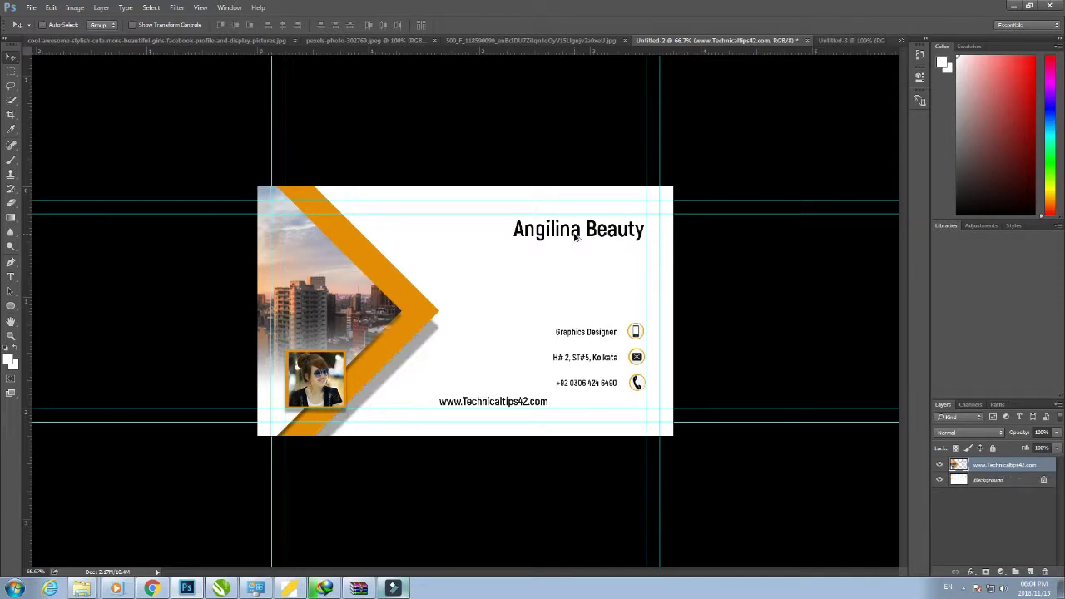
pyautogui.hotkey('ctrl', 'alt', 'z')
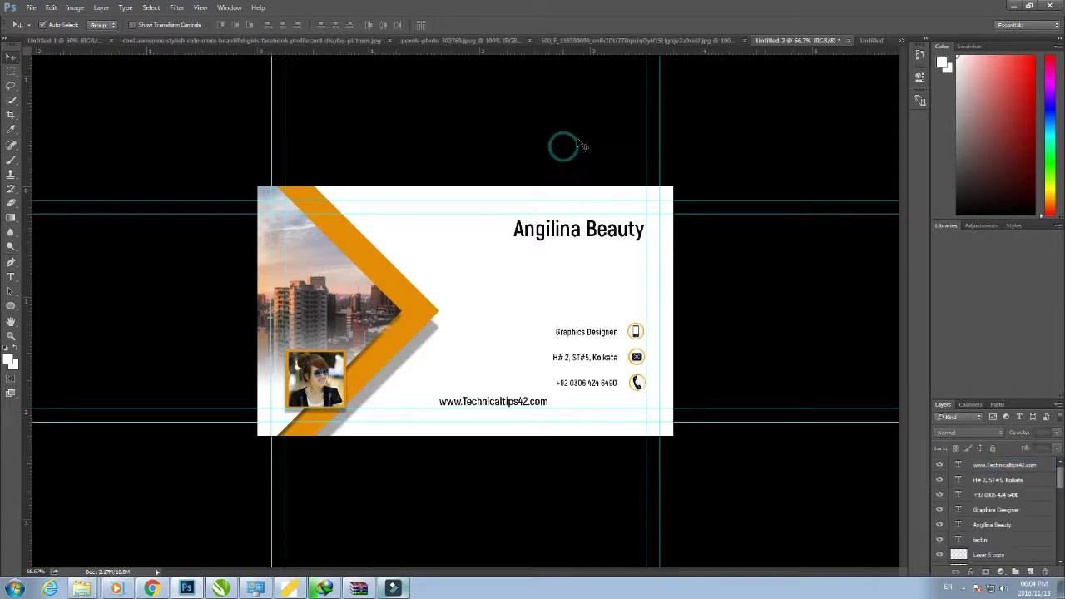
# Step: Copy the orange chevron, city photo, portrait and portrait frame from Untitled-2 into Untitled-3, placing them against the card's left edge
pyautogui.click(801, 41)
pyautogui.click(382, 272)
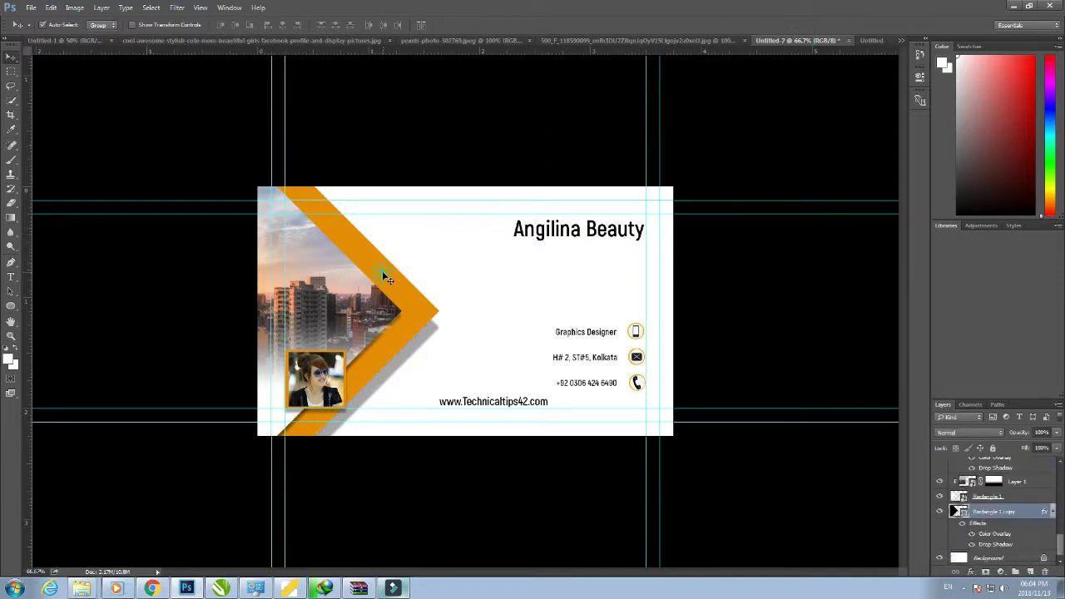
pyautogui.keyDown('shift'); pyautogui.click(342, 264); pyautogui.keyUp('shift')
pyautogui.hotkey('ctrl', 'j')
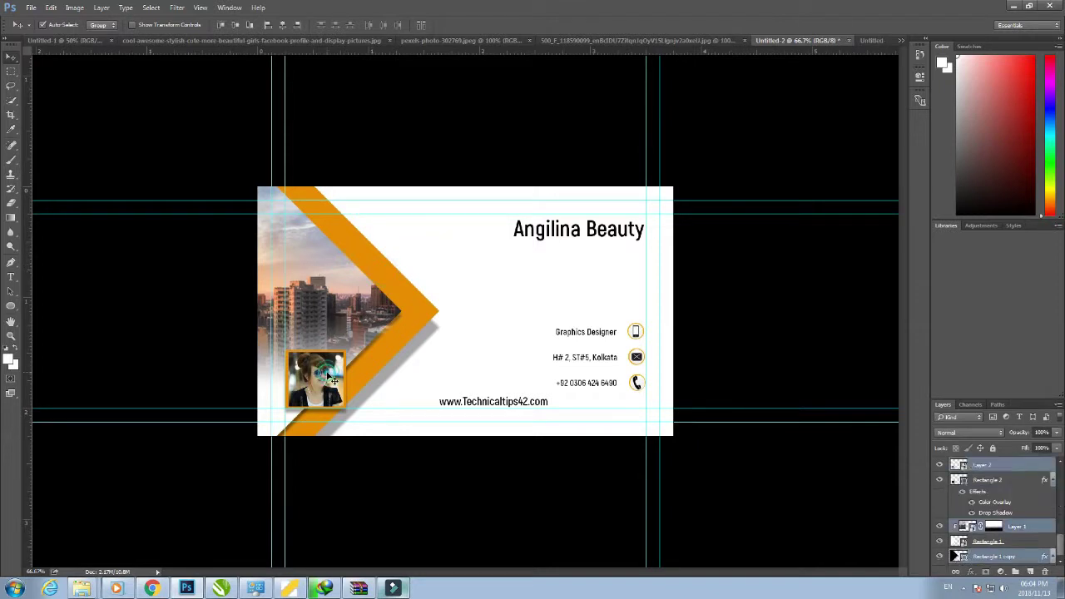
pyautogui.keyDown('shift'); pyautogui.click(335, 352); pyautogui.keyUp('shift')
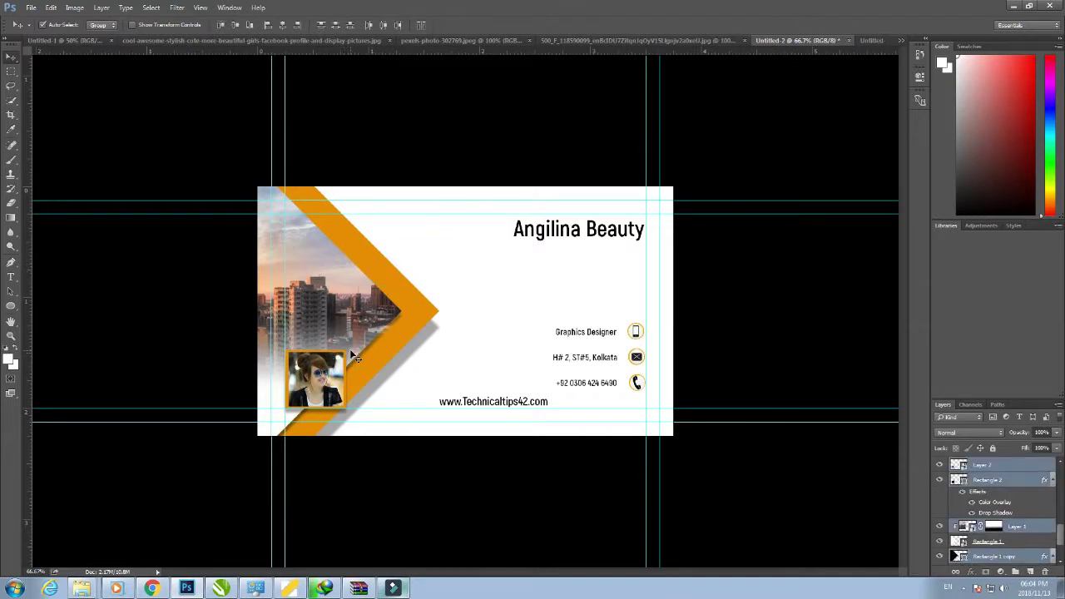
pyautogui.press('Delete')
pyautogui.hotkey('ctrl', 'z')
pyautogui.press('ctrl')
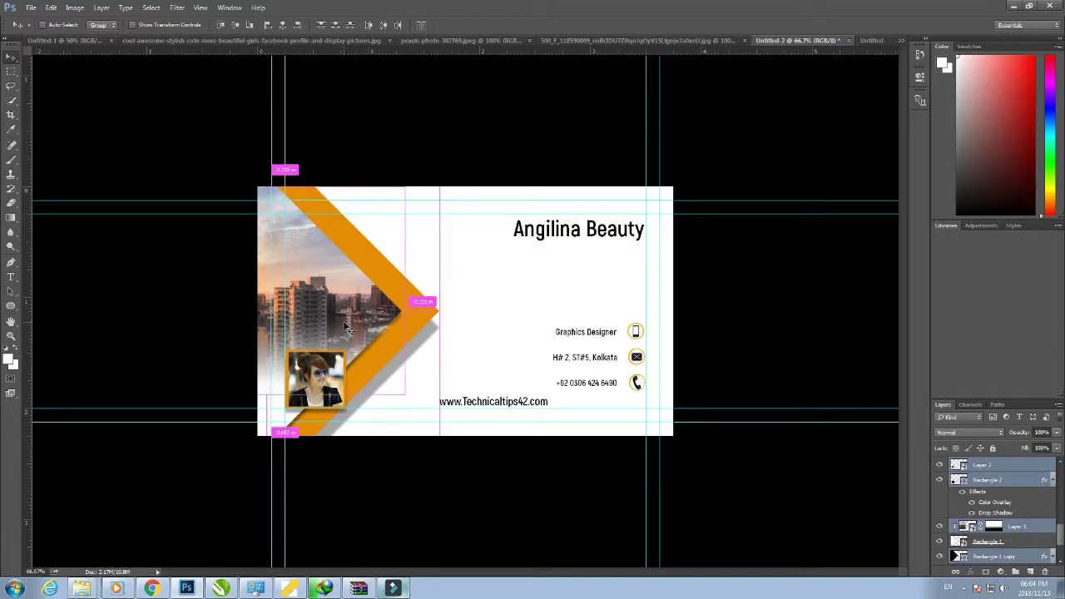
pyautogui.moveTo(344, 322); pyautogui.dragTo(391, 260)
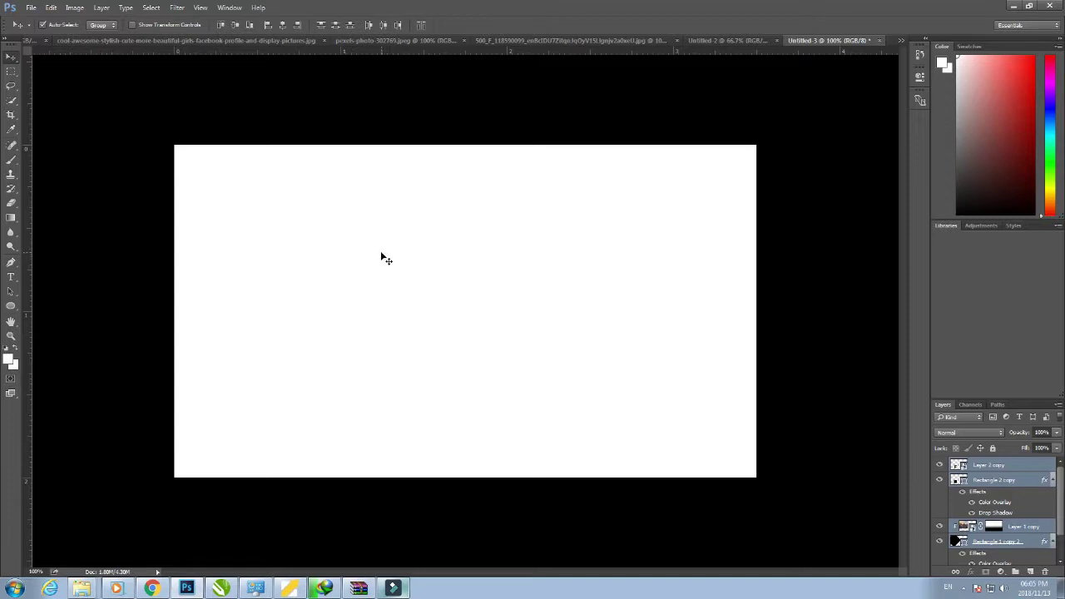
pyautogui.moveTo(381, 253); pyautogui.dragTo(325, 280)
# Step: Move the portrait together with its orange frame to the upper right corner of the new card
pyautogui.click(327, 427)
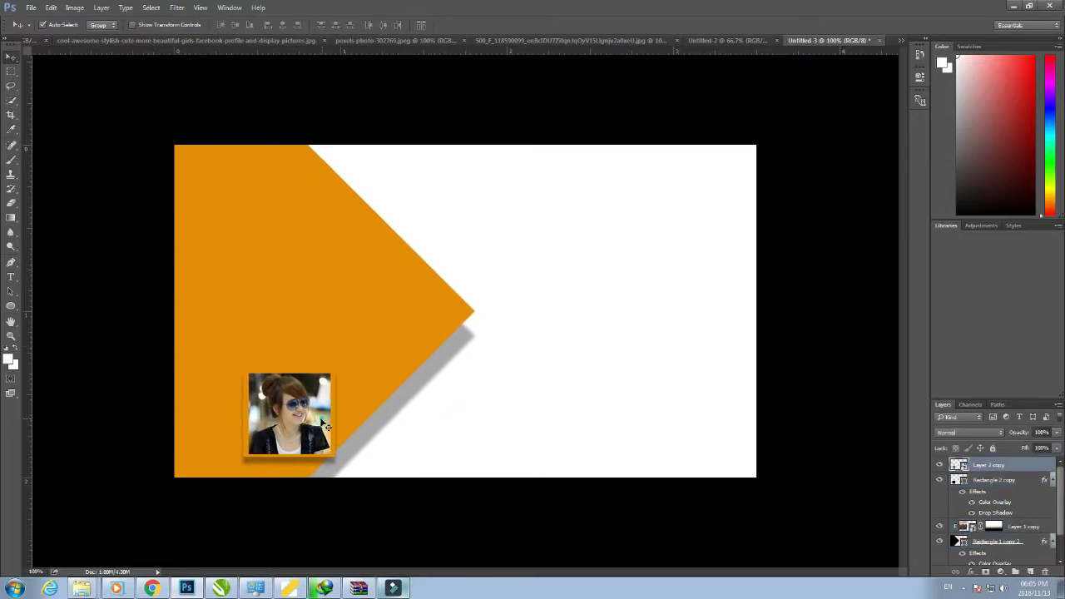
pyautogui.moveTo(284, 426); pyautogui.dragTo(718, 206)
pyautogui.hotkey('ctrl', 'z')
pyautogui.click(588, 400)
pyautogui.click(413, 307)
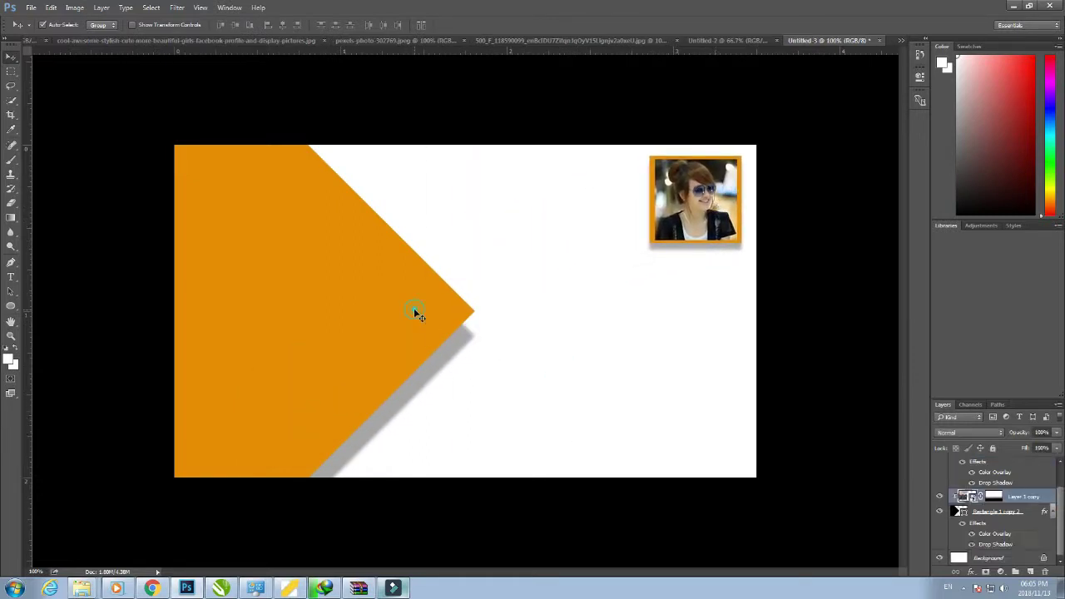
# Step: Copy the cardholder's name text from Untitled-2 into Untitled-3 over the orange shape
pyautogui.click(670, 39)
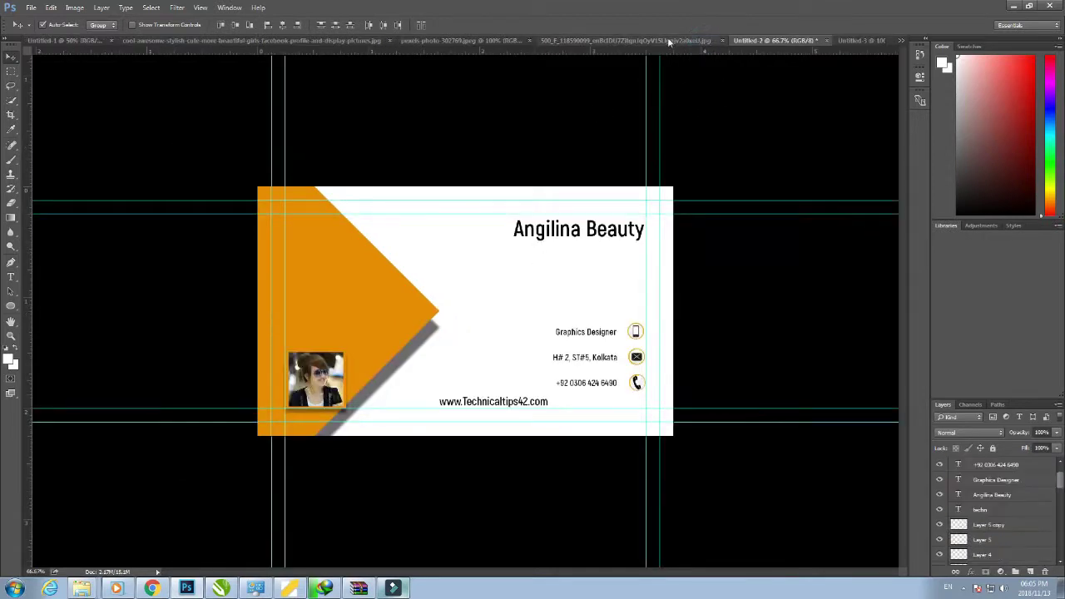
pyautogui.click(580, 237)
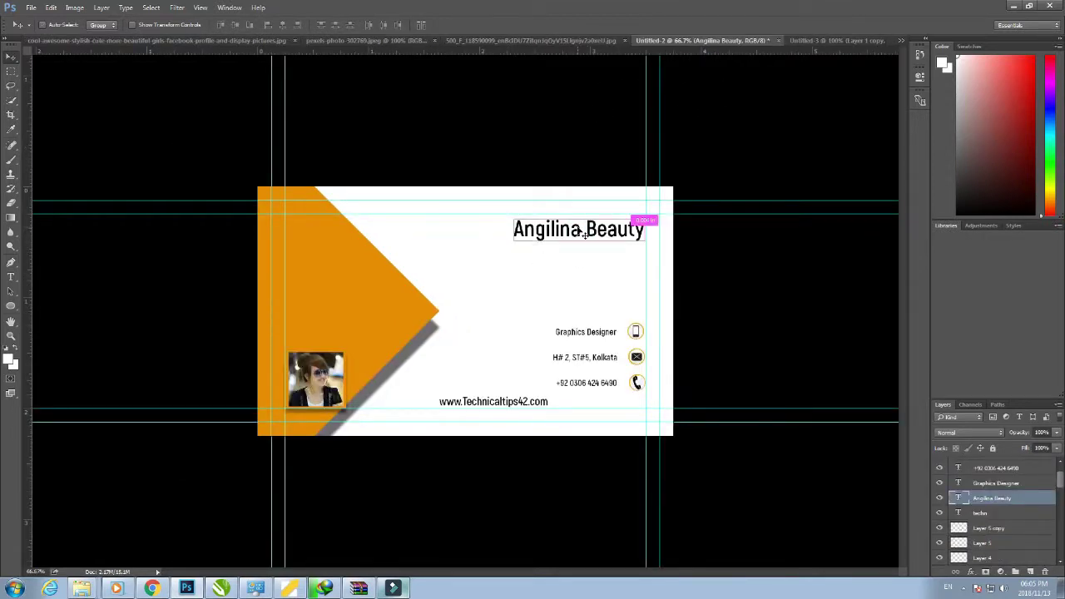
pyautogui.moveTo(584, 235); pyautogui.dragTo(597, 241)
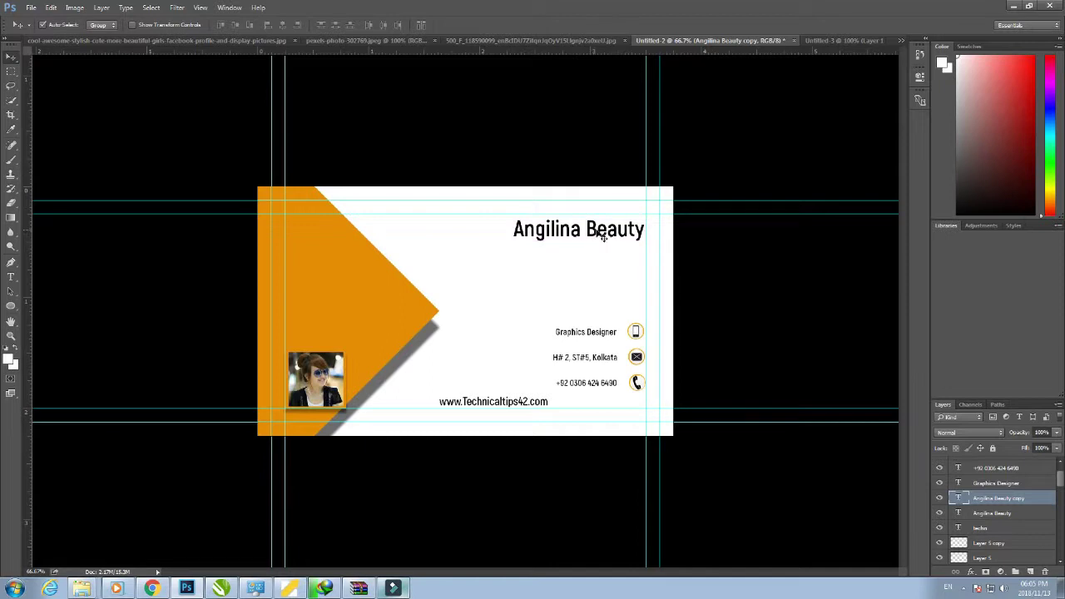
pyautogui.click(842, 40)
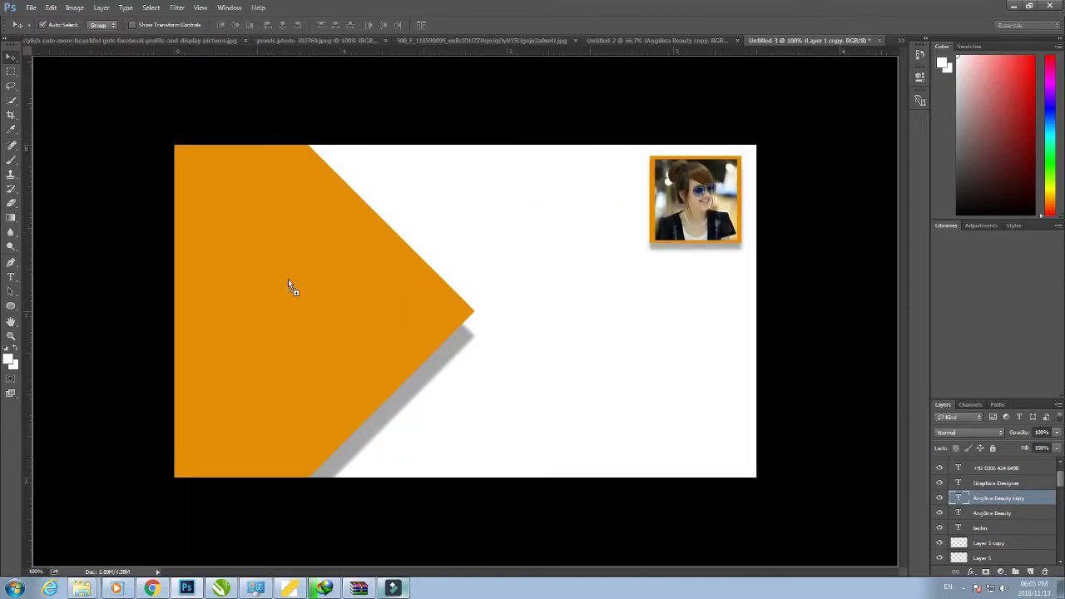
pyautogui.moveTo(288, 280); pyautogui.dragTo(286, 291)
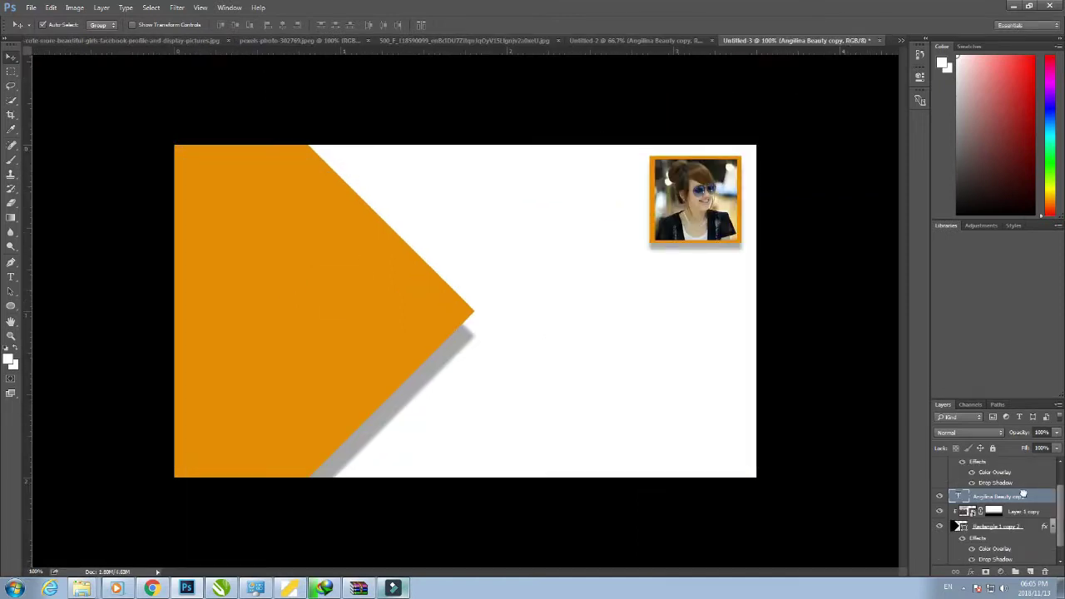
# Step: Bring the name text layer to the top of the layer stack and center it vertically on the orange shape
pyautogui.moveTo(1023, 495); pyautogui.dragTo(1025, 452)
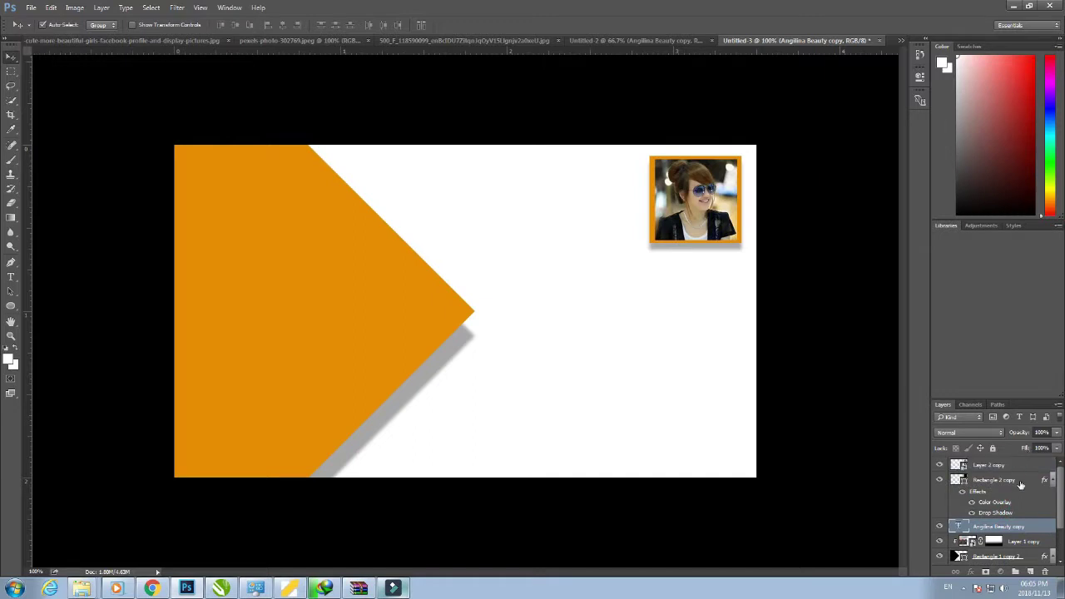
pyautogui.moveTo(1017, 525); pyautogui.dragTo(1016, 461)
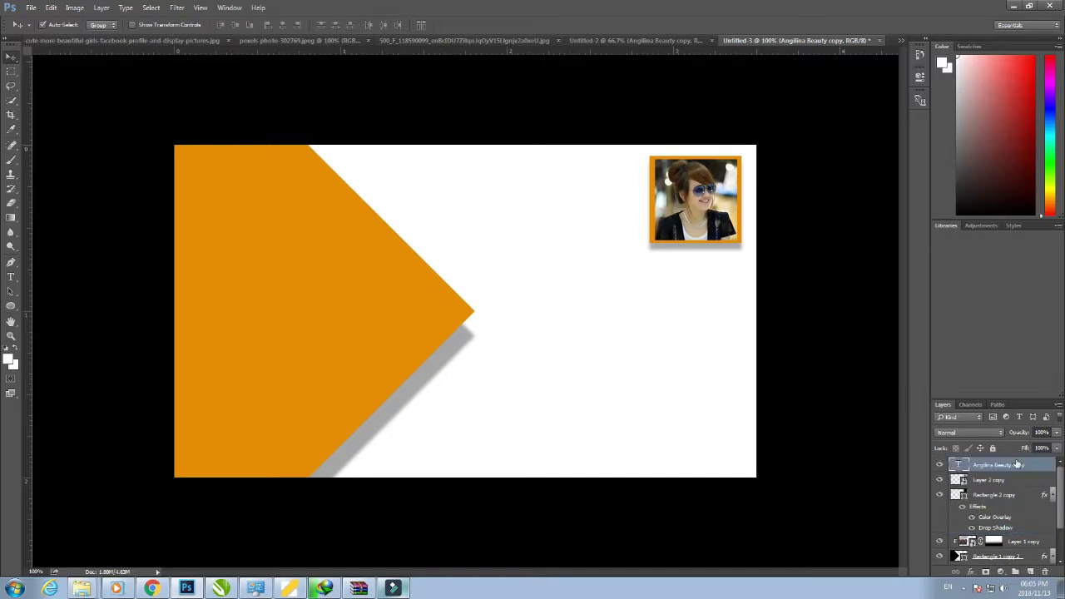
pyautogui.moveTo(300, 299); pyautogui.dragTo(348, 315)
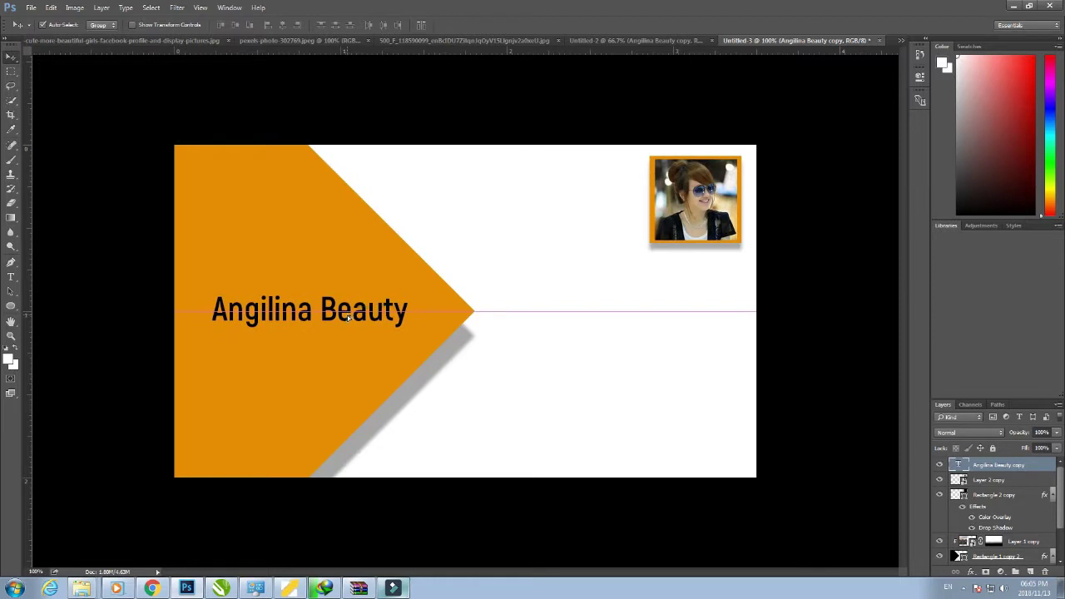
pyautogui.click(600, 386)
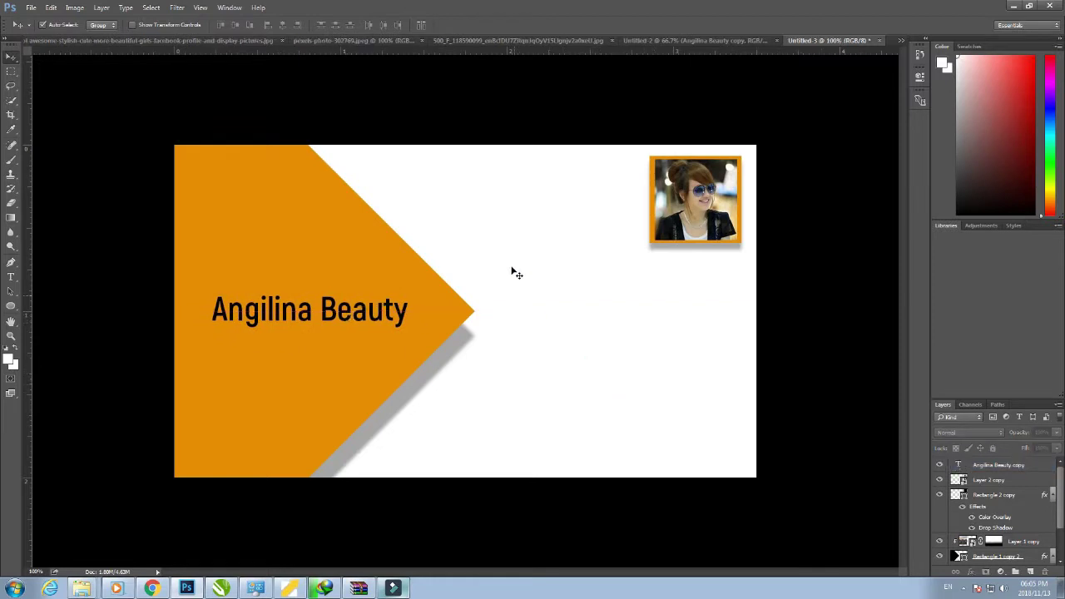
# Step: Look through the open documents for the QR code and contact icons, ending back in Untitled-3
pyautogui.click(345, 40)
pyautogui.click(231, 41)
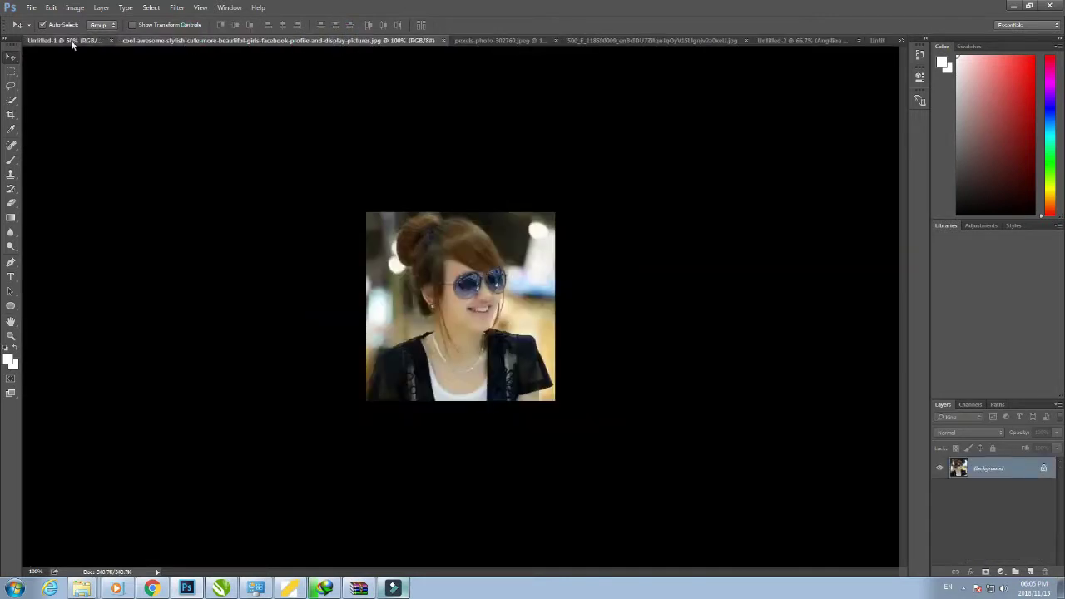
pyautogui.click(70, 40)
pyautogui.click(145, 39)
pyautogui.click(509, 40)
pyautogui.click(601, 41)
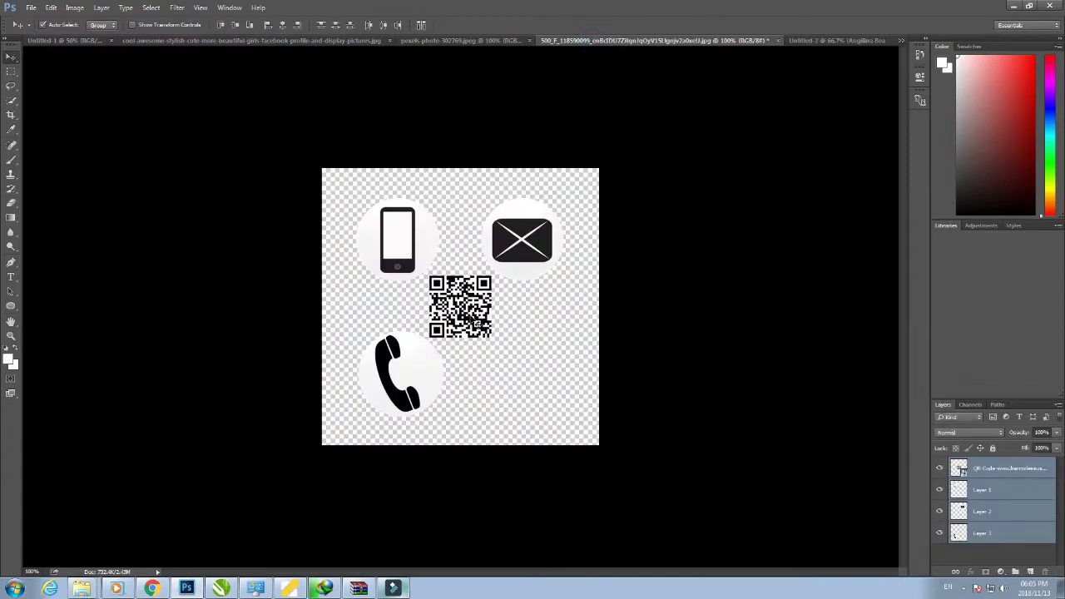
pyautogui.click(866, 41)
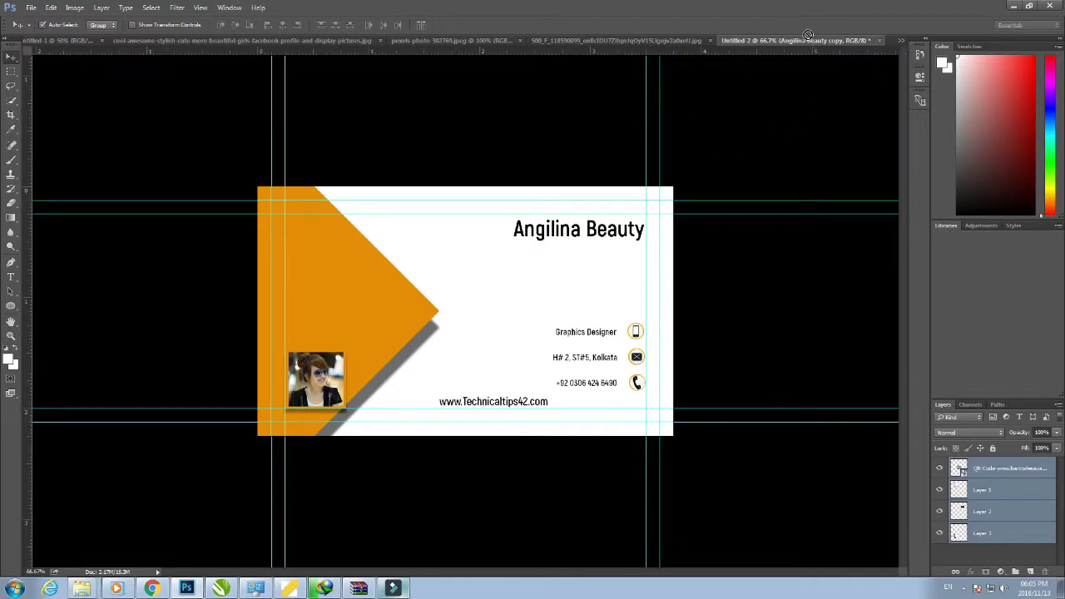
pyautogui.click(903, 41)
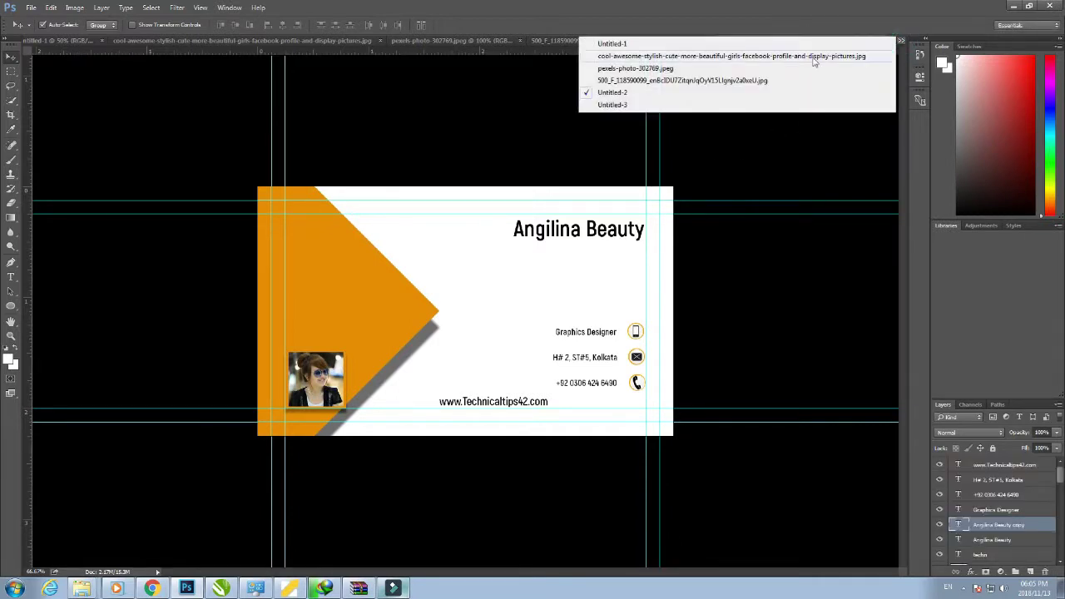
pyautogui.click(649, 106)
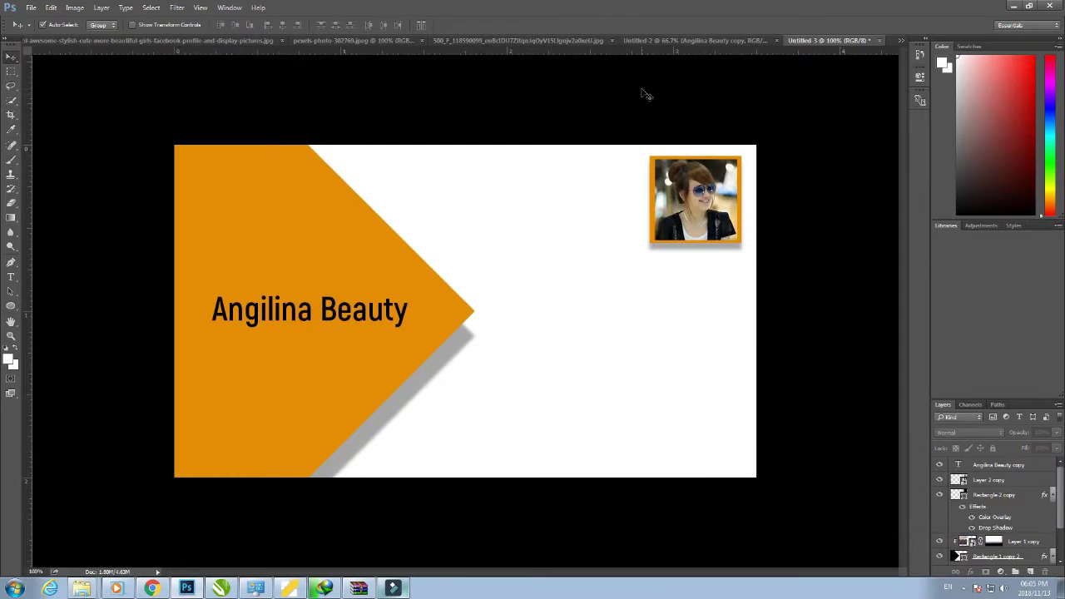
# Step: Copy the QR code and the three contact icons from the 500_F_118590099 image into Untitled-3, placing them over the white area
pyautogui.click(356, 41)
pyautogui.click(499, 41)
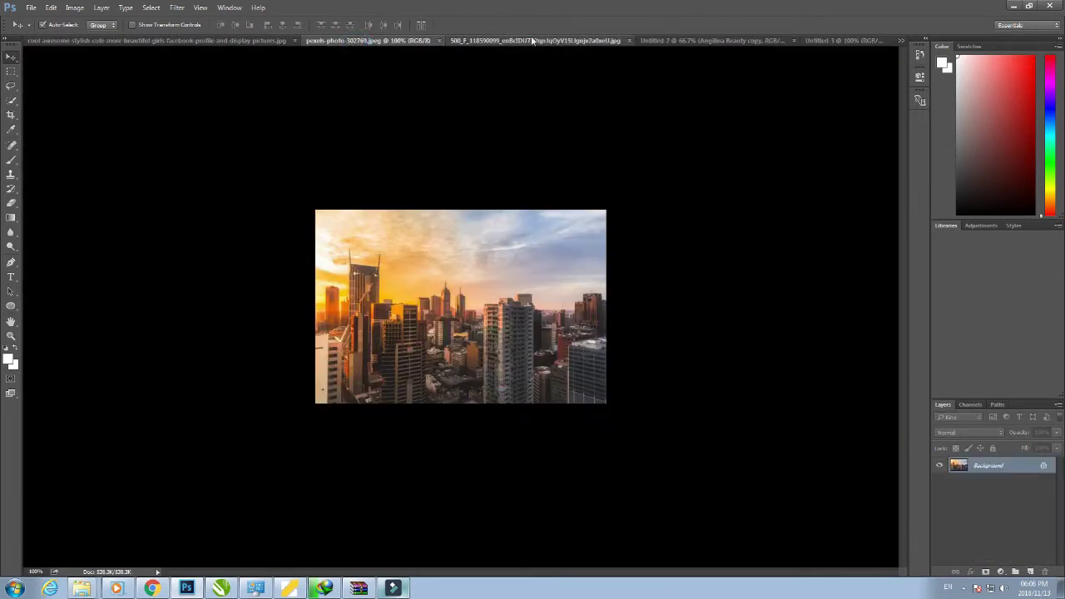
pyautogui.moveTo(468, 305); pyautogui.dragTo(610, 302)
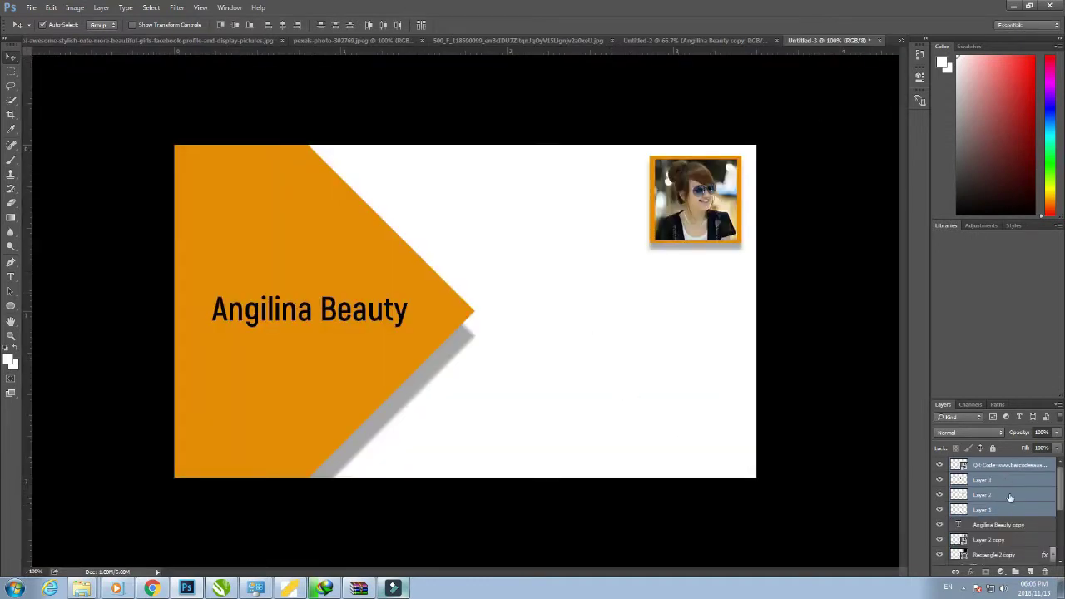
pyautogui.click(1009, 467)
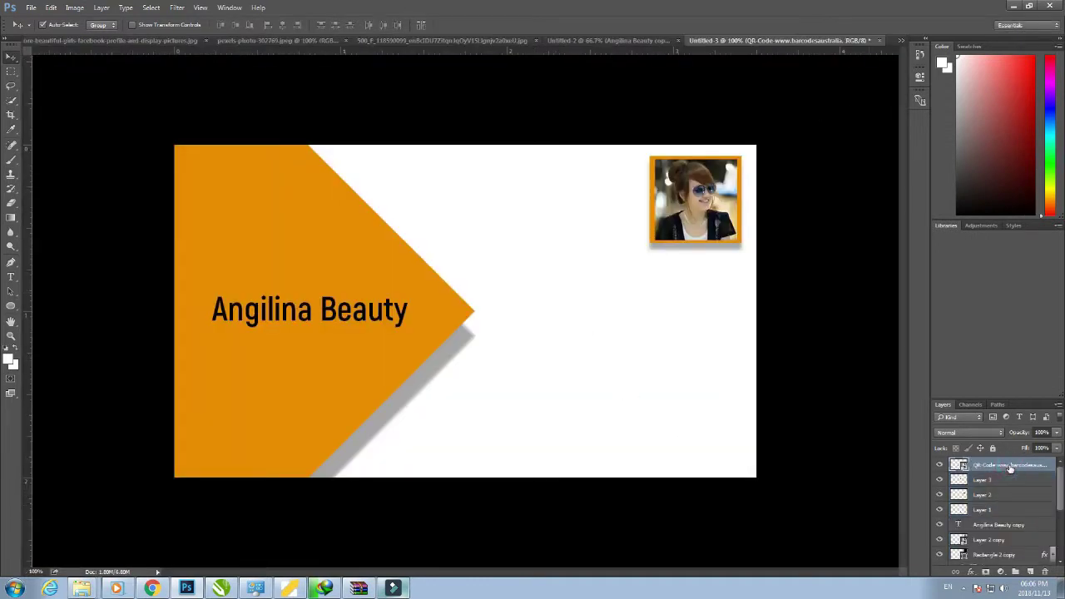
pyautogui.click(1010, 466)
pyautogui.moveTo(601, 407); pyautogui.dragTo(420, 382)
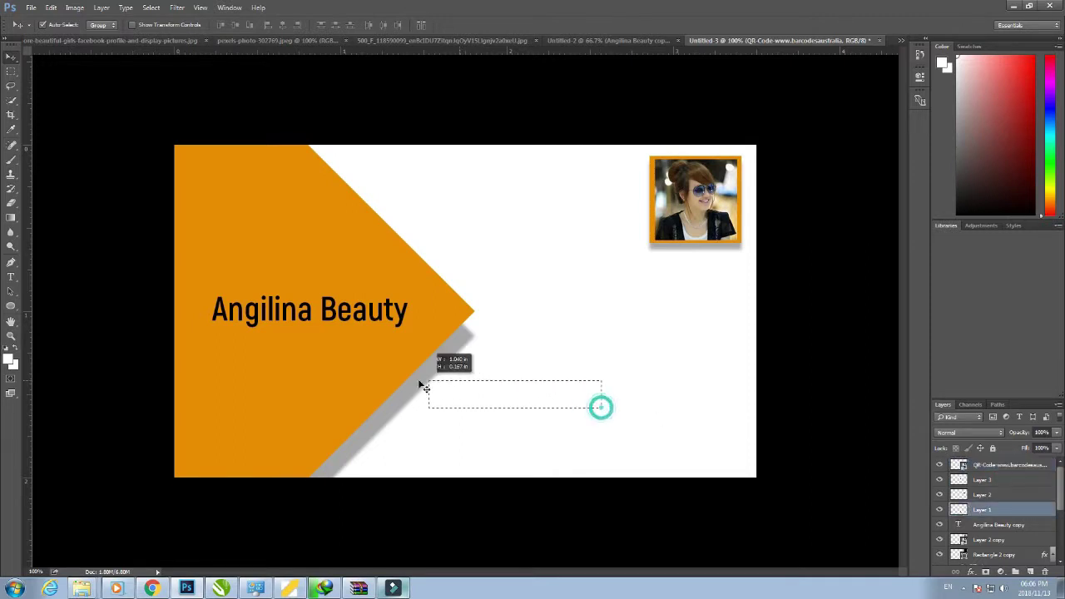
pyautogui.click(666, 353)
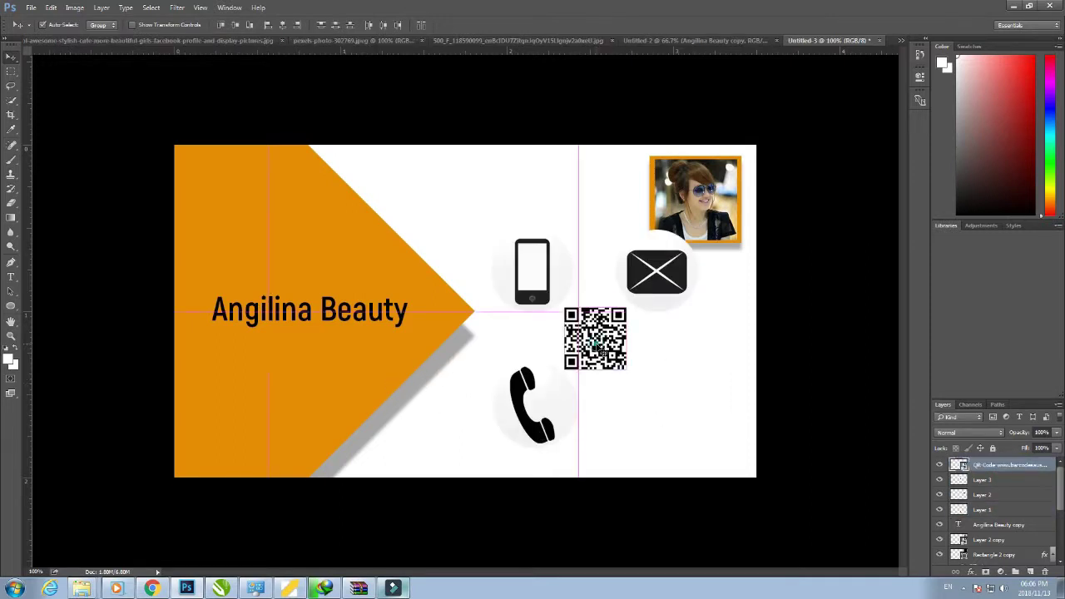
pyautogui.click(756, 394)
# Step: Delete the envelope, mobile phone and handset icons from the new card, keeping only the QR code
pyautogui.click(675, 276)
pyautogui.press('Delete')
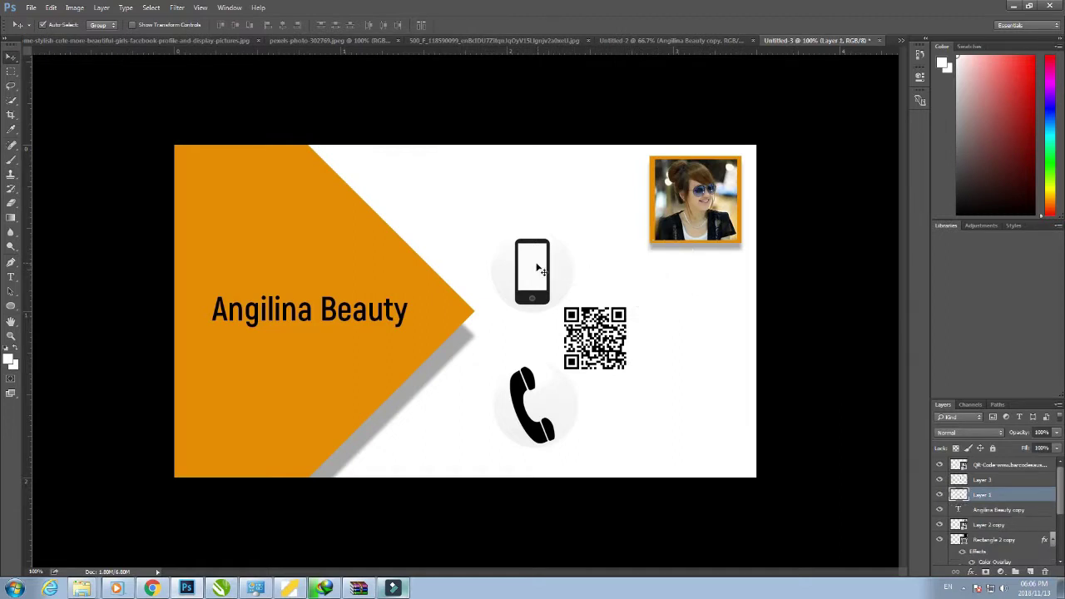
pyautogui.click(532, 271)
pyautogui.press('Delete')
pyautogui.click(524, 398)
pyautogui.press('Delete')
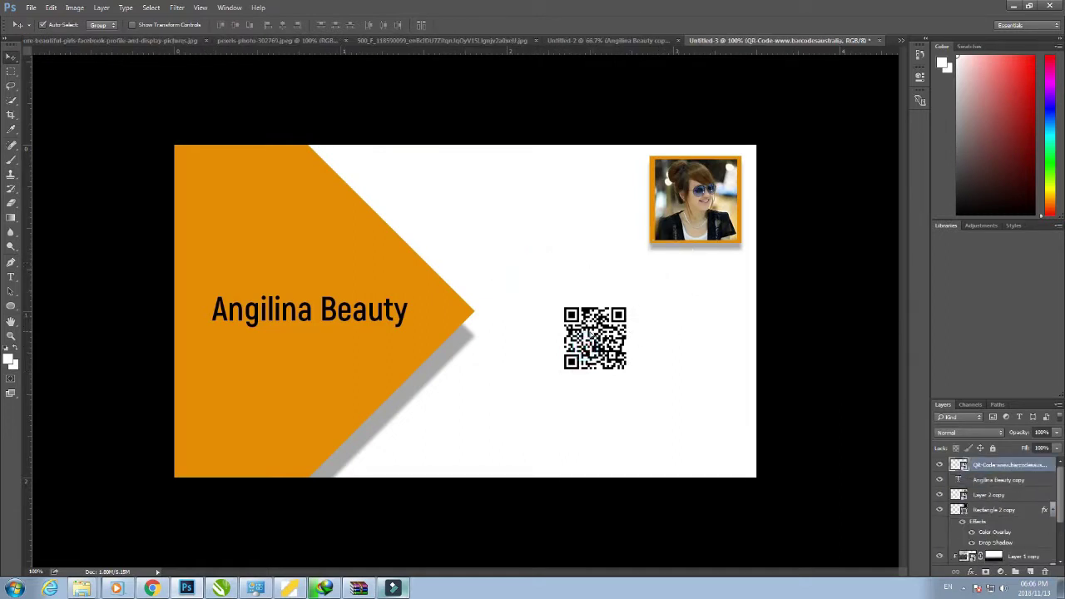
# Step: Move the QR code below the name on the orange shape and set its blend mode to Multiply
pyautogui.moveTo(599, 330); pyautogui.dragTo(246, 413)
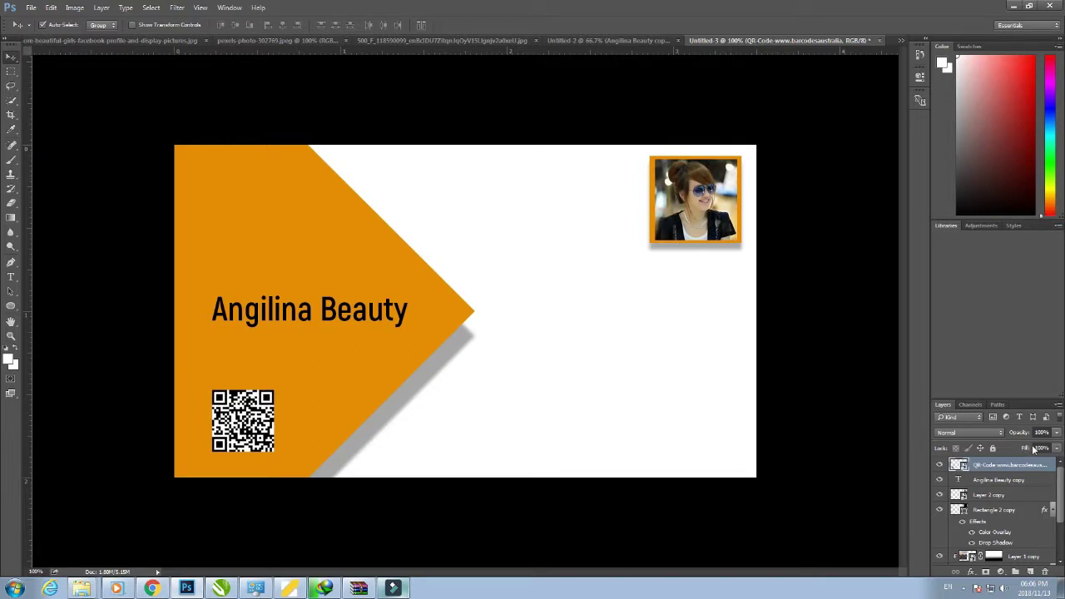
pyautogui.click(970, 433)
pyautogui.click(960, 248)
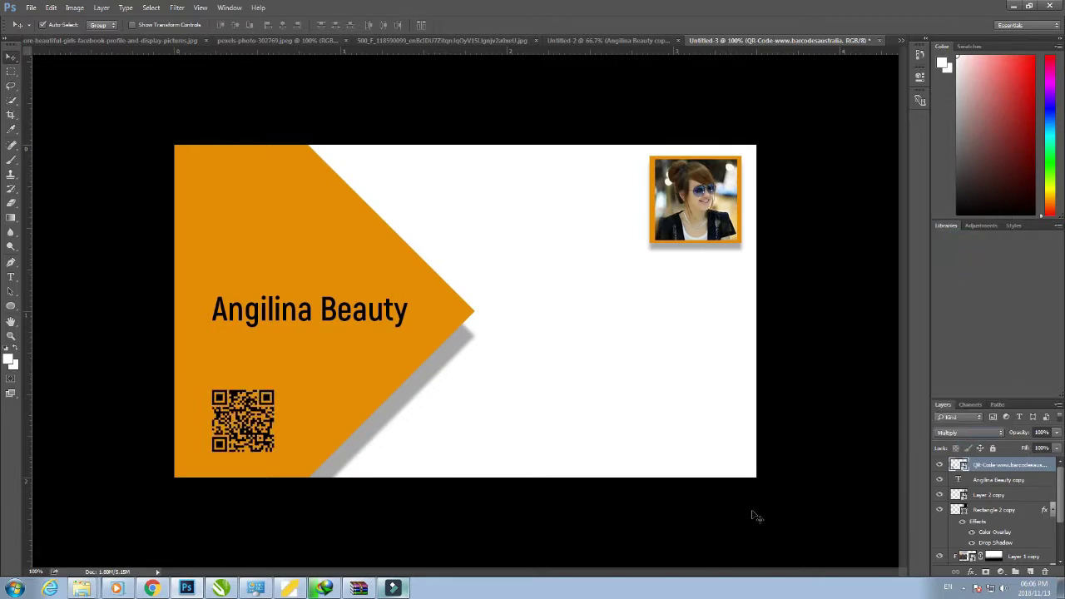
pyautogui.click(14, 60)
pyautogui.click(603, 40)
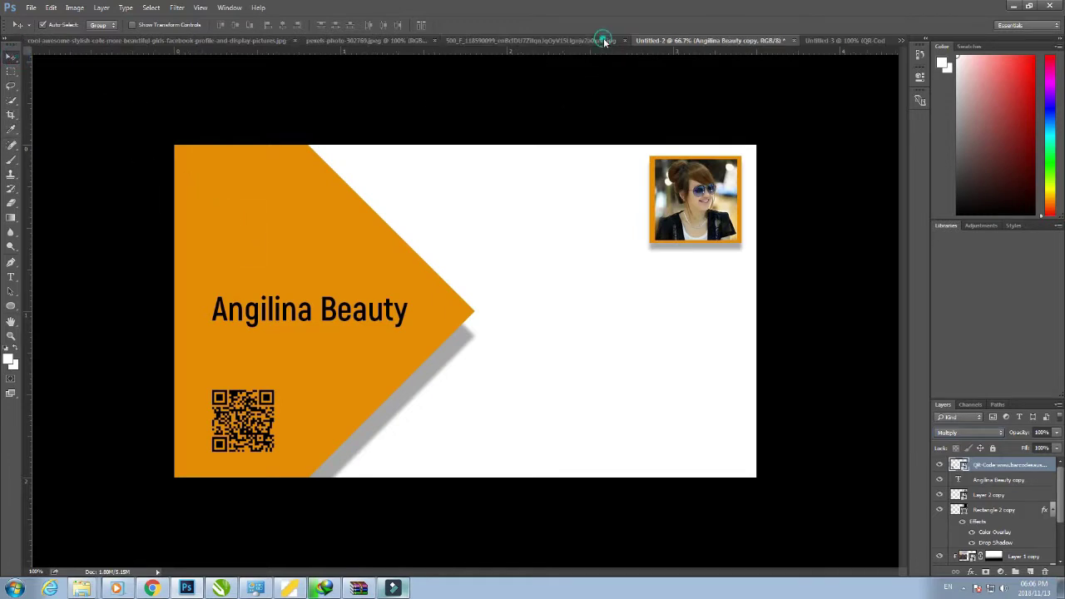
pyautogui.keyDown('alt'); pyautogui.click(510, 408); pyautogui.keyUp('alt')
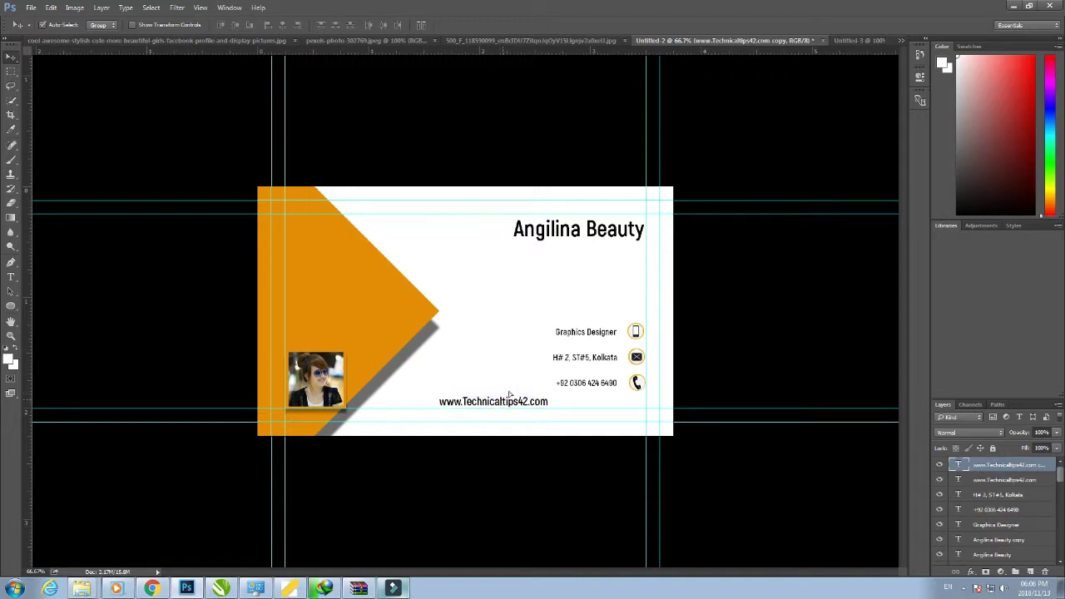
pyautogui.click(869, 40)
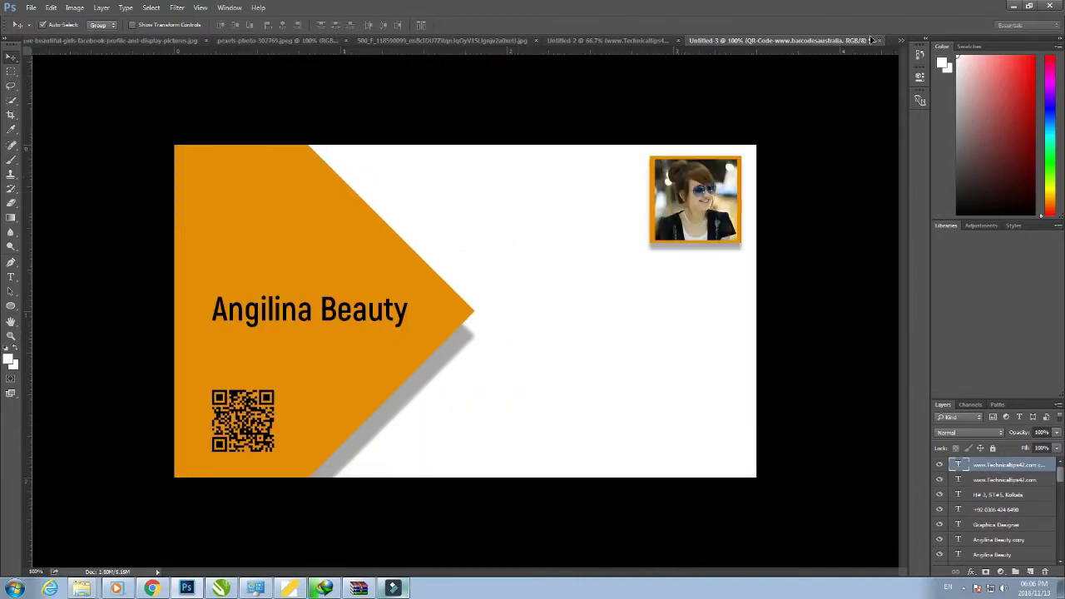
pyautogui.moveTo(870, 39); pyautogui.dragTo(576, 434)
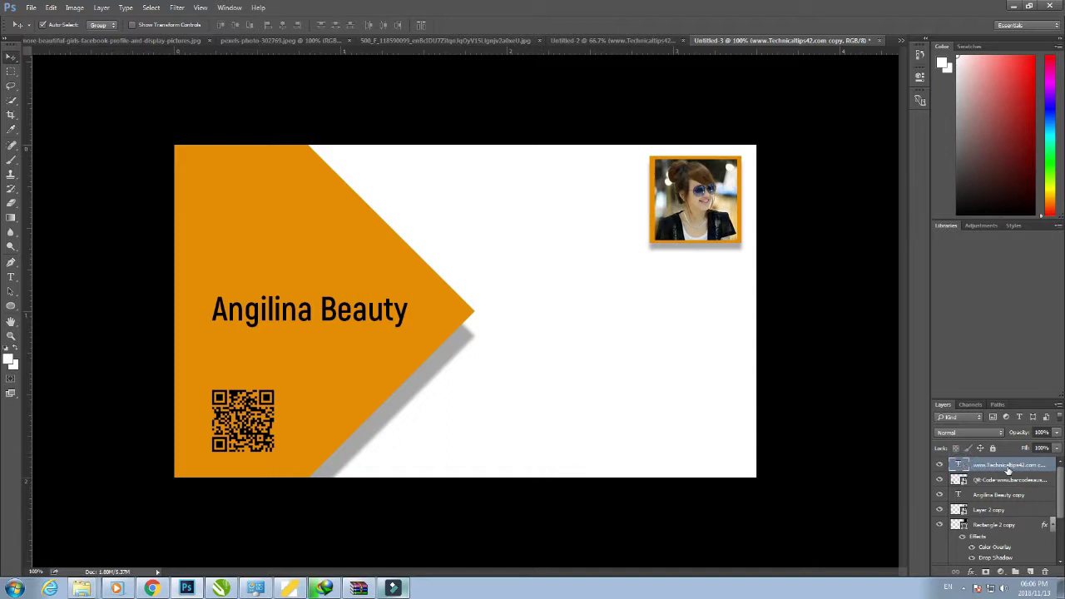
pyautogui.moveTo(540, 449); pyautogui.dragTo(493, 399)
pyautogui.moveTo(575, 446); pyautogui.dragTo(572, 451)
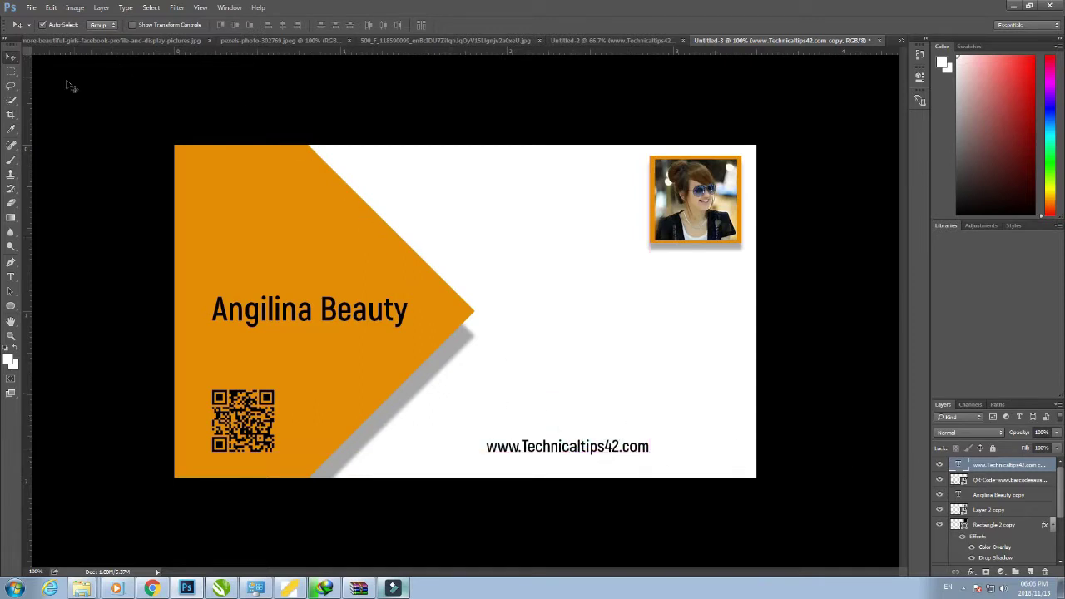
# Step: Duplicate the orange chevron layer and offset the copy downward and slightly to the left
pyautogui.click(11, 57)
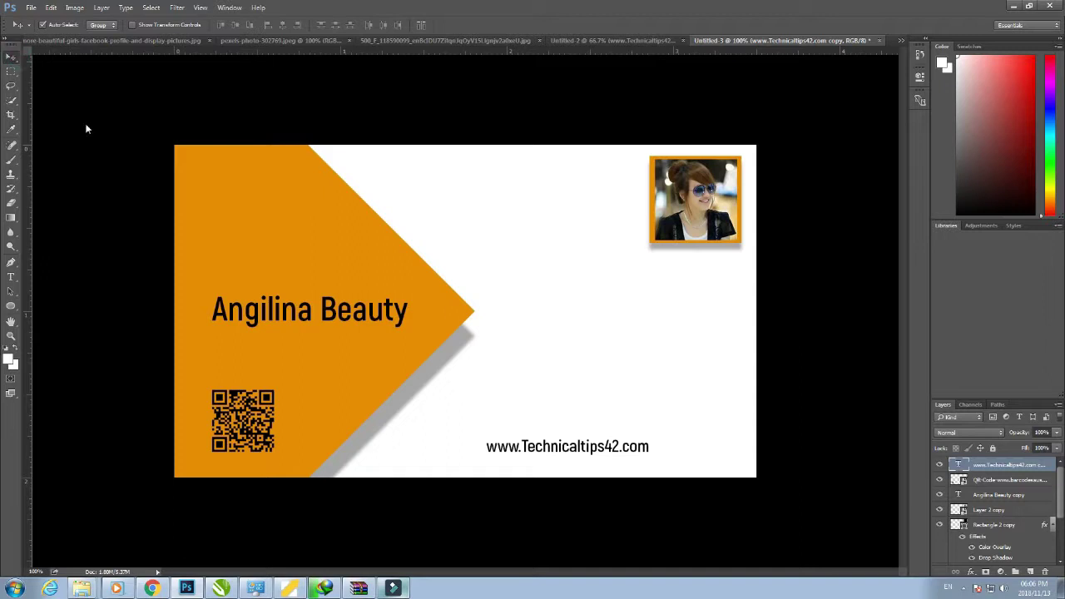
pyautogui.click(351, 230)
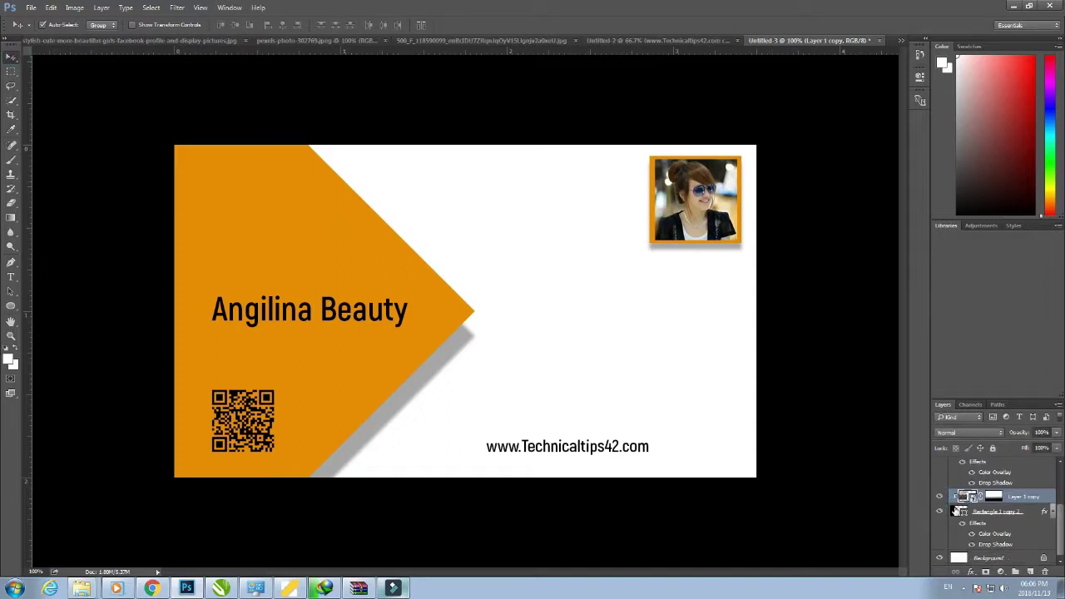
pyautogui.click(957, 512)
pyautogui.click(940, 511)
pyautogui.click(940, 511)
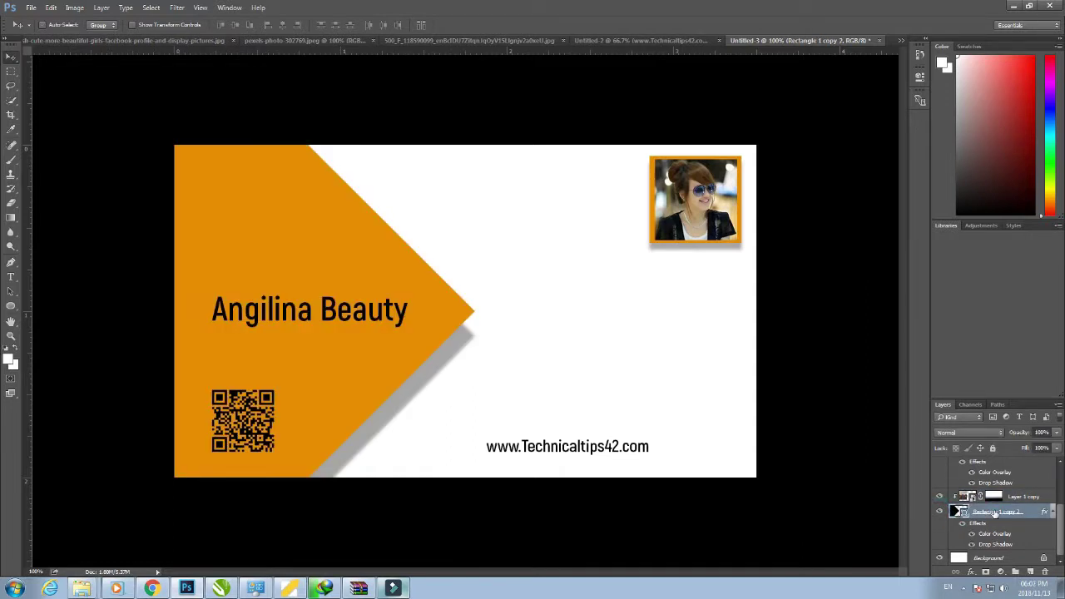
pyautogui.hotkey('ctrl', 'j')
pyautogui.moveTo(427, 327); pyautogui.dragTo(424, 380)
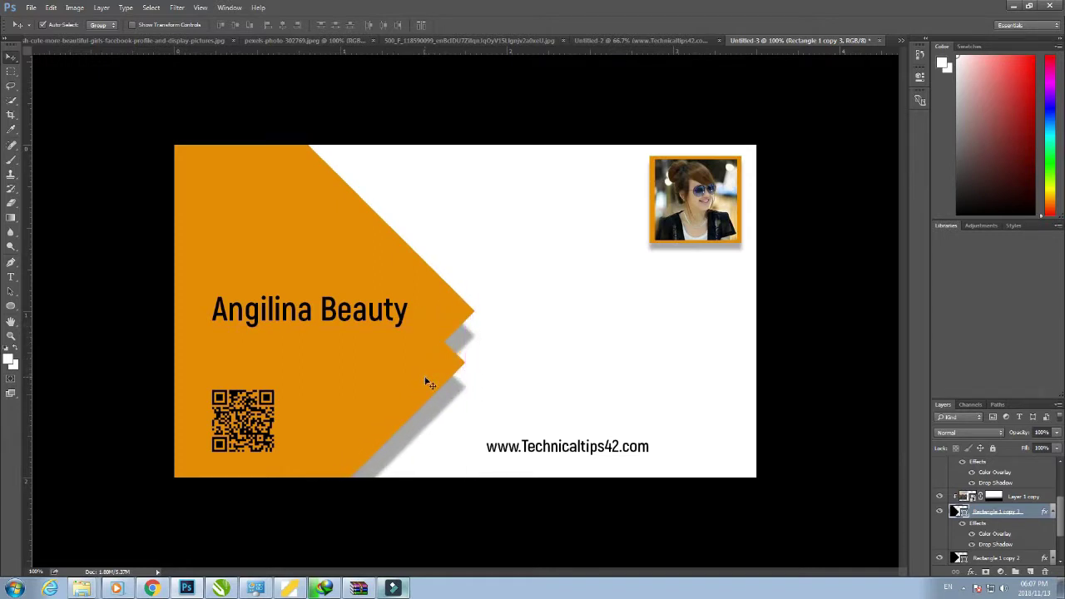
# Step: Change the duplicated chevron's Color Overlay to near-white, fdfcfb
pyautogui.click(971, 573)
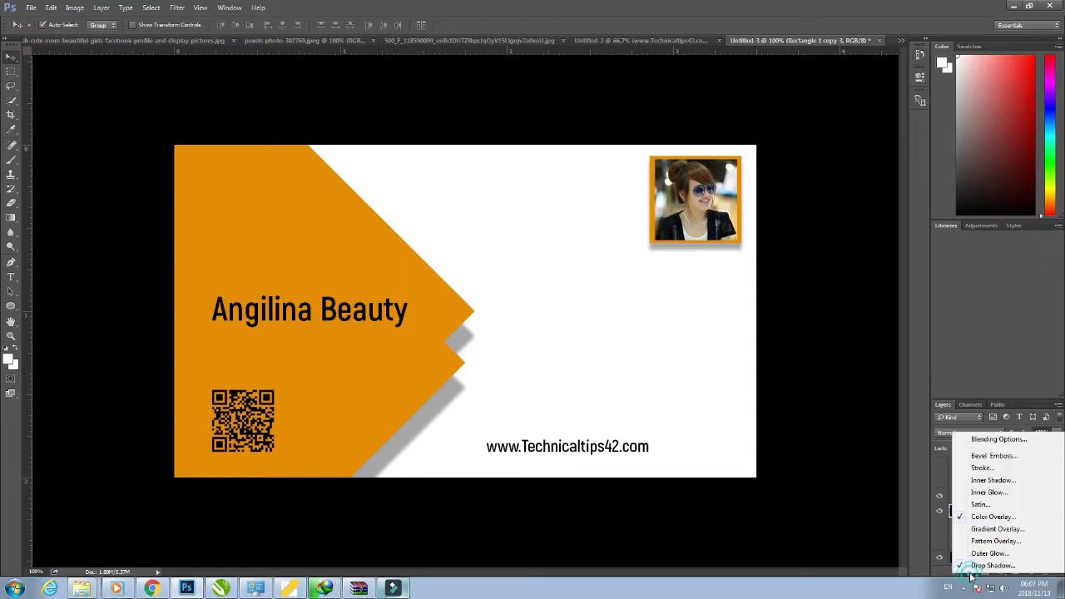
pyautogui.click(990, 517)
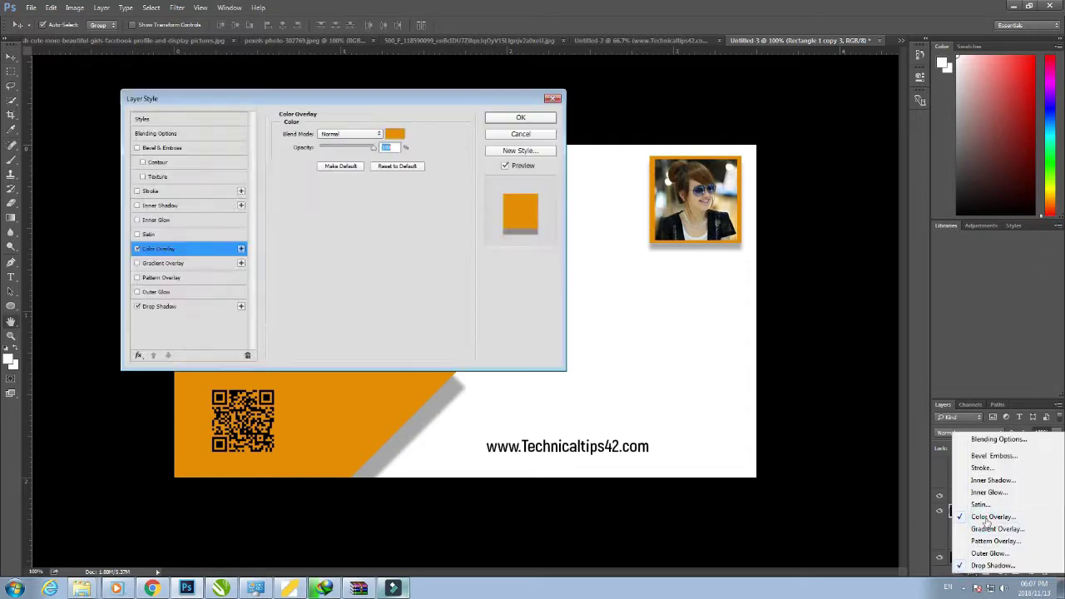
pyautogui.click(396, 134)
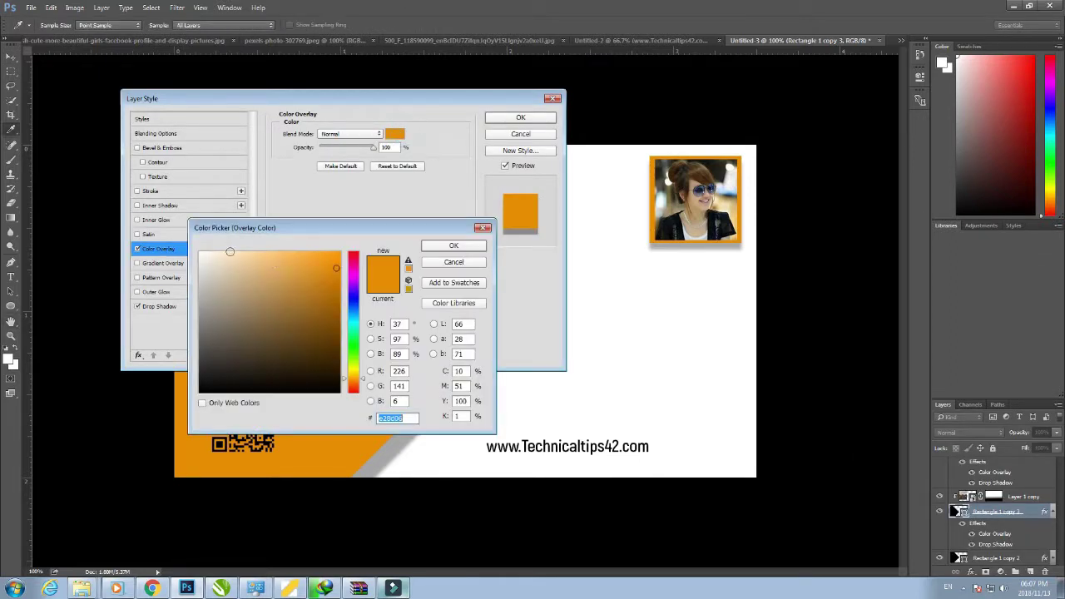
pyautogui.click(200, 252)
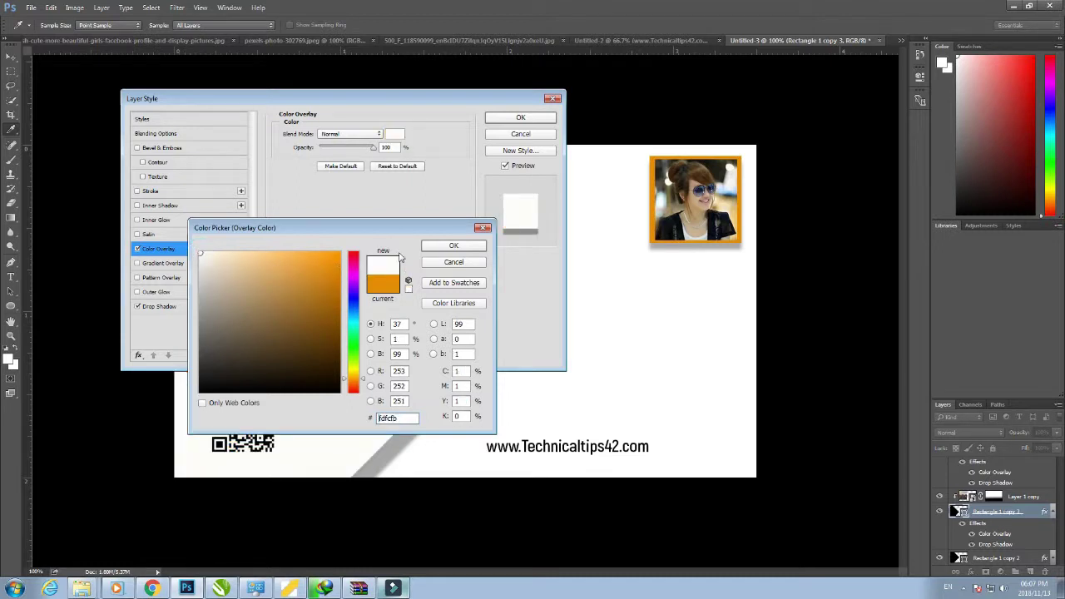